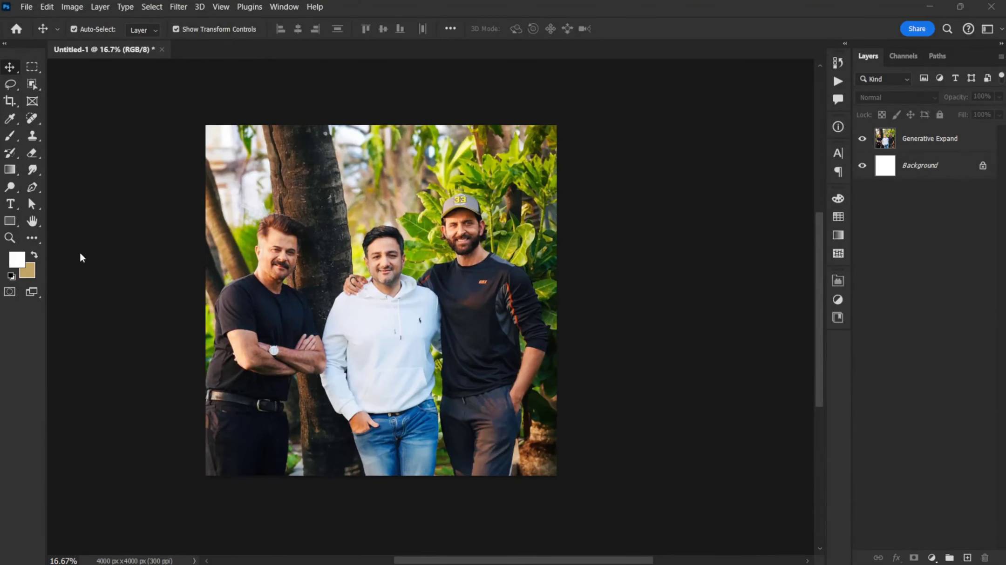
- Commit the placed man's photo as a new layer and zoom in on it
key(Return)
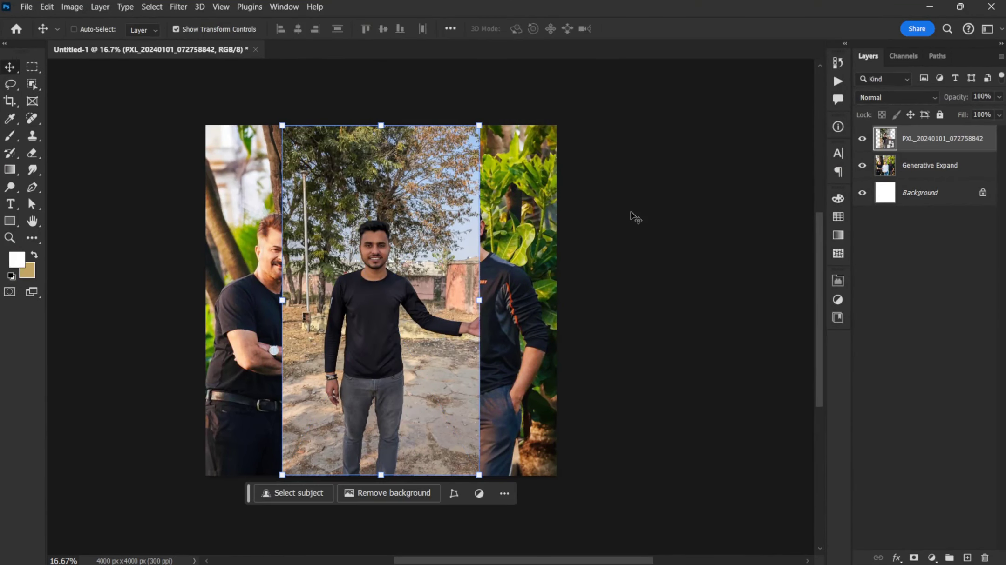
scroll(368, 205, up, 2)
scroll(386, 368, up, 3)
- With the Pen tool, trace the jeans' left edge upward with curved anchors
key(p)
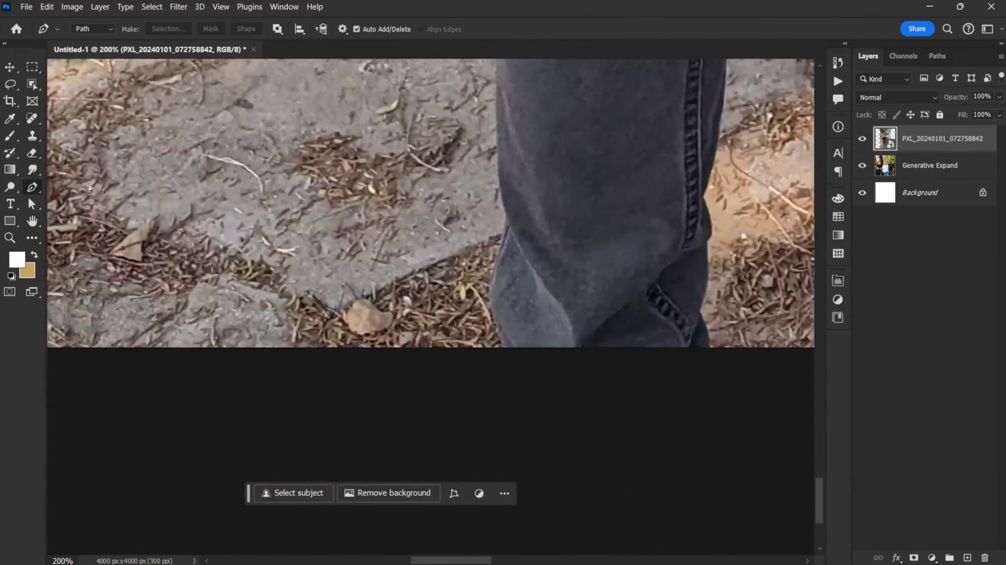
scroll(387, 377, up, 3)
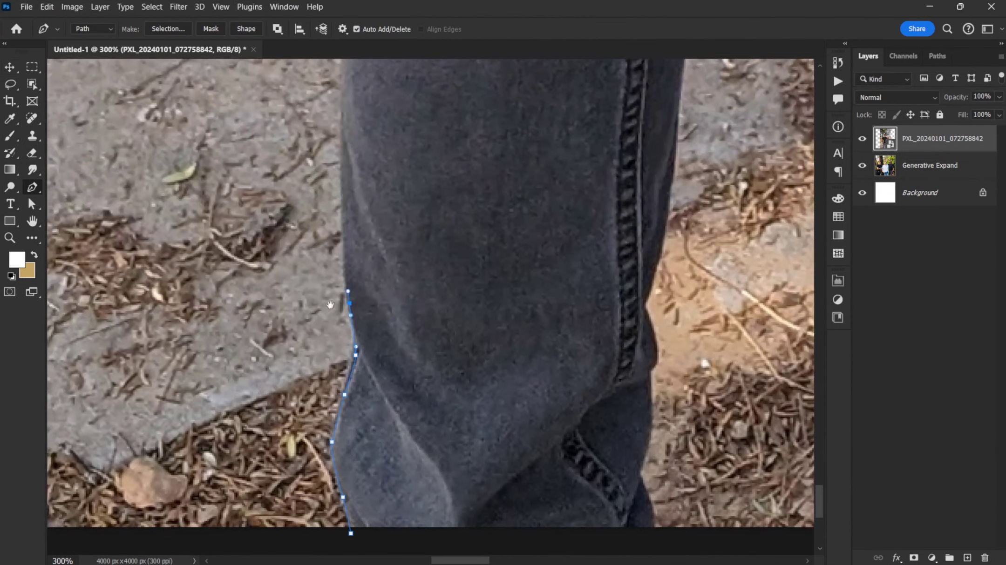
drag(399, 201, 307, 245)
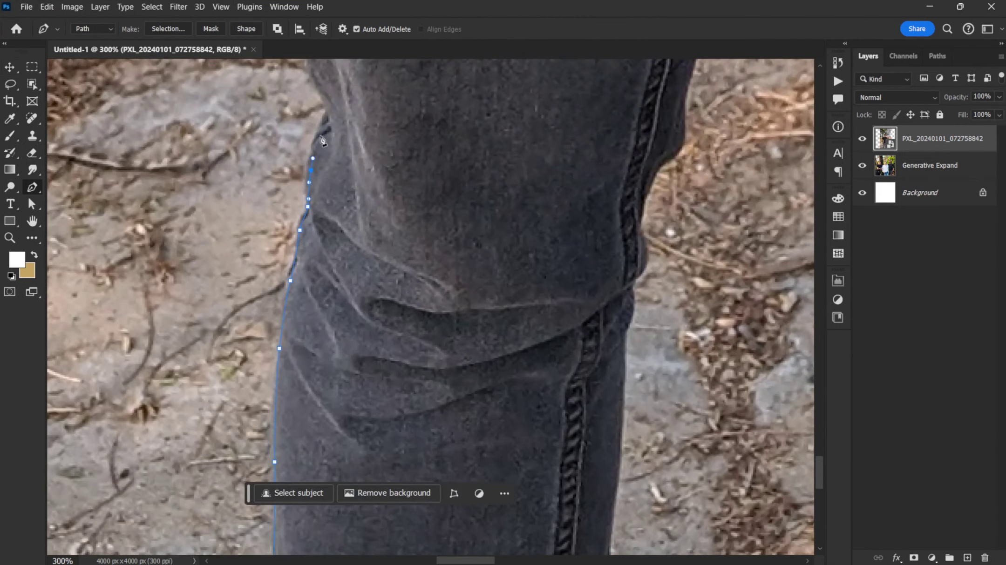
drag(322, 140, 274, 363)
drag(244, 232, 261, 419)
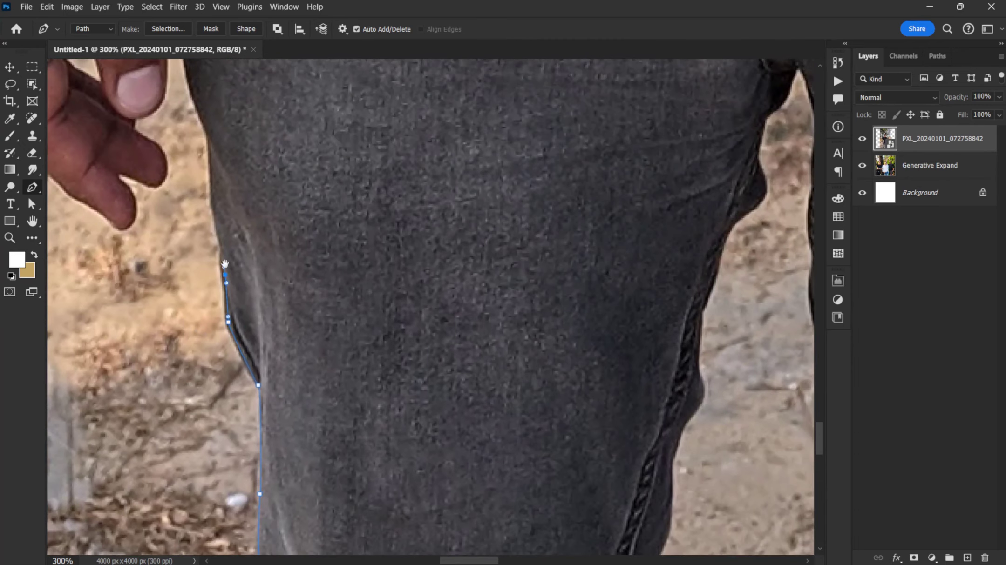
drag(197, 261, 196, 216)
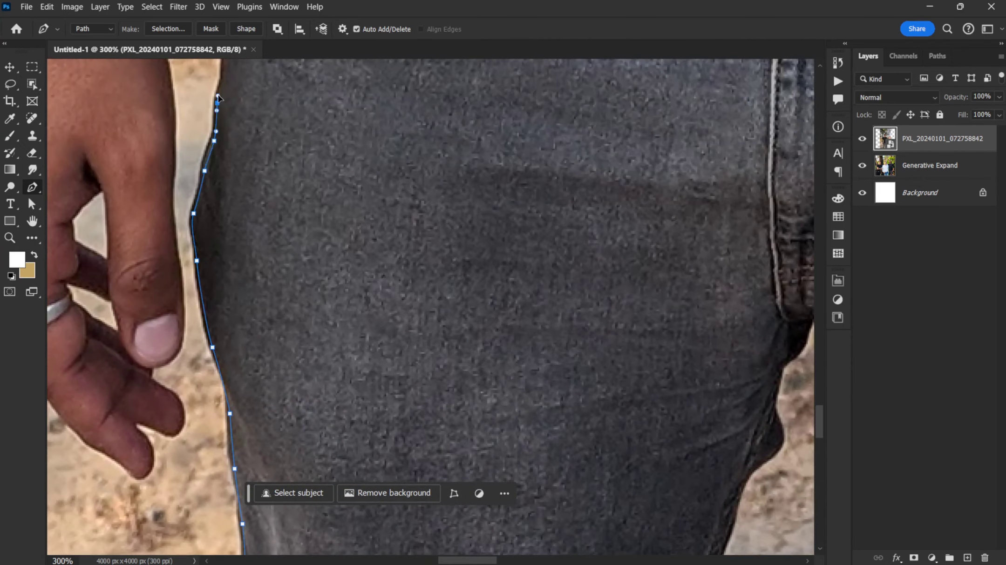
- Add anchors at the pointed top and left edge of the gap beside the arm
scroll(212, 145, up, 2)
scroll(211, 146, up, 3)
scroll(211, 148, up, 3)
scroll(210, 148, up, 1)
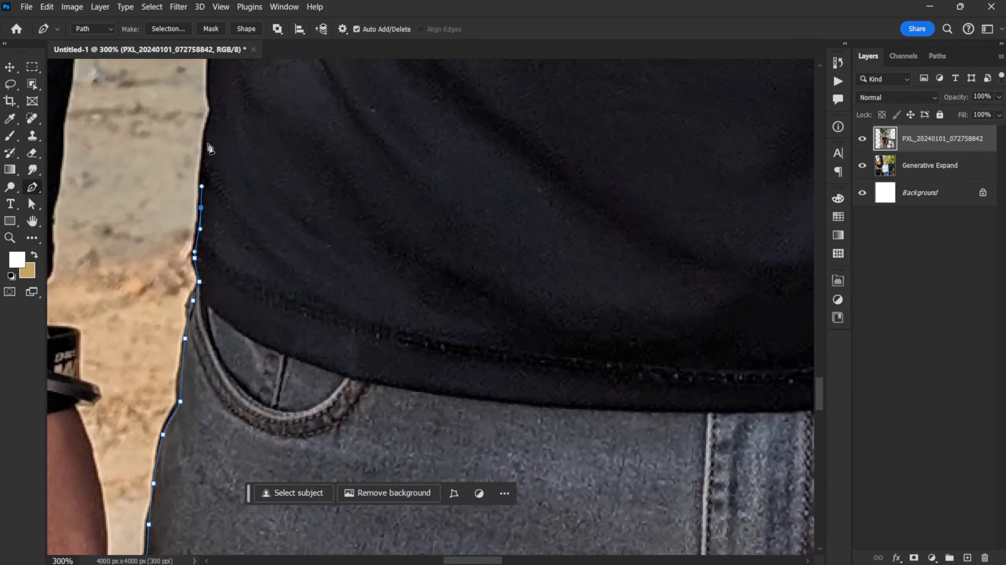
scroll(210, 149, up, 3)
scroll(200, 156, up, 3)
scroll(191, 161, up, 2)
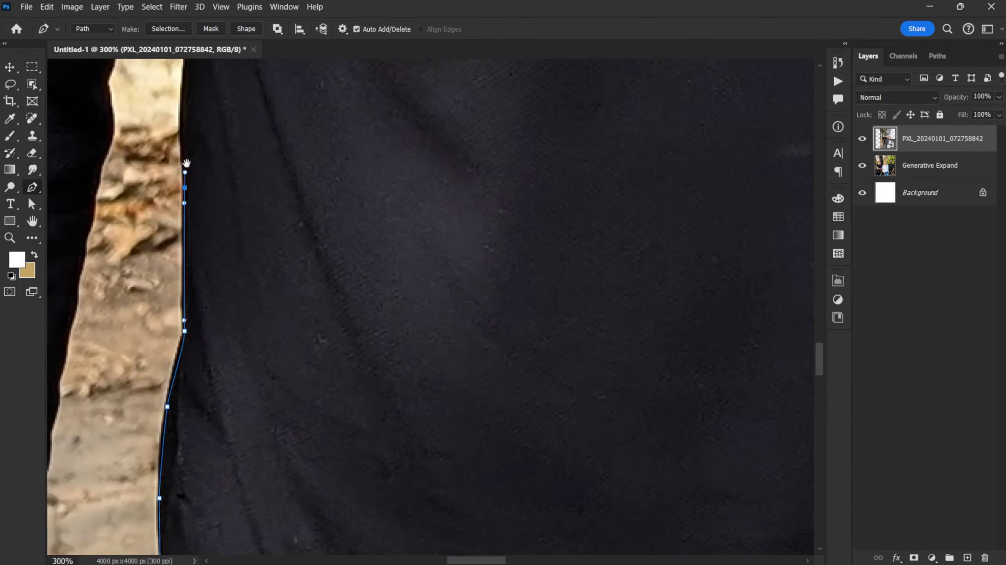
scroll(187, 163, up, 2)
scroll(186, 163, up, 2)
click(183, 132)
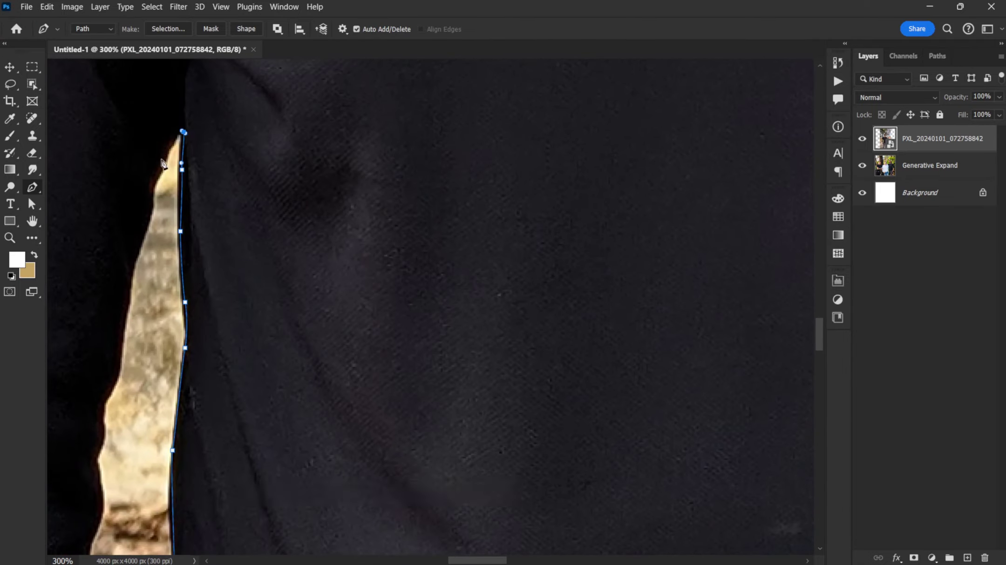
scroll(163, 163, down, 2)
scroll(163, 163, left, 2)
click(237, 121)
- Continue the path along the arm's edge and around the wristband
scroll(210, 326, left, 2)
scroll(242, 324, down, 3)
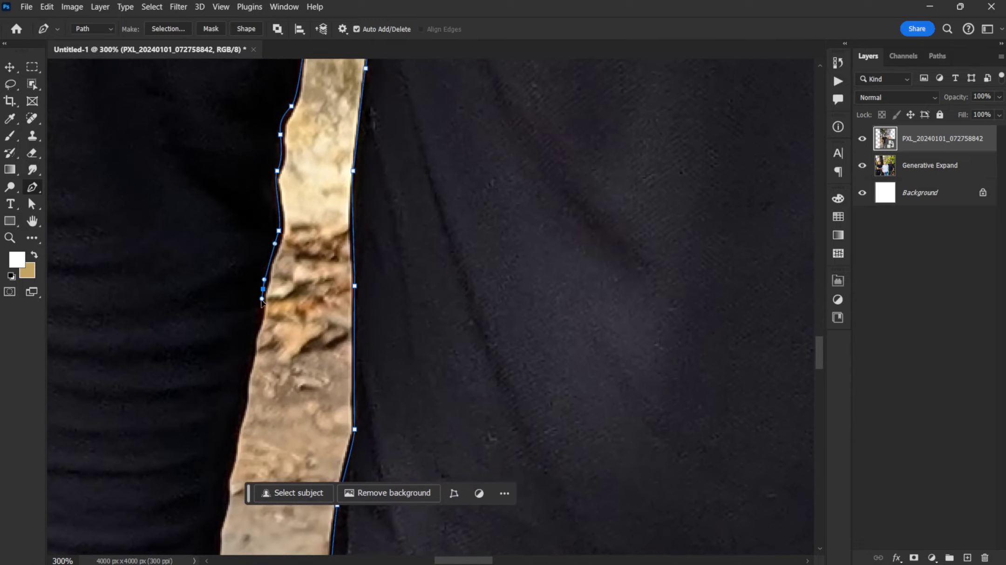
scroll(270, 321, down, 3)
scroll(281, 320, down, 5)
scroll(281, 320, down, 5)
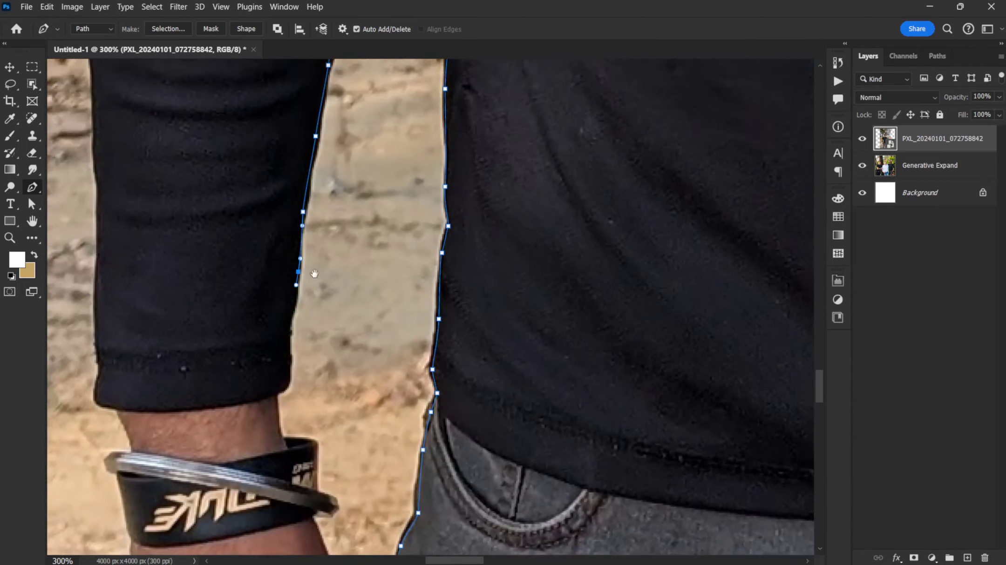
click(290, 320)
click(330, 354)
scroll(331, 354, down, 3)
click(347, 281)
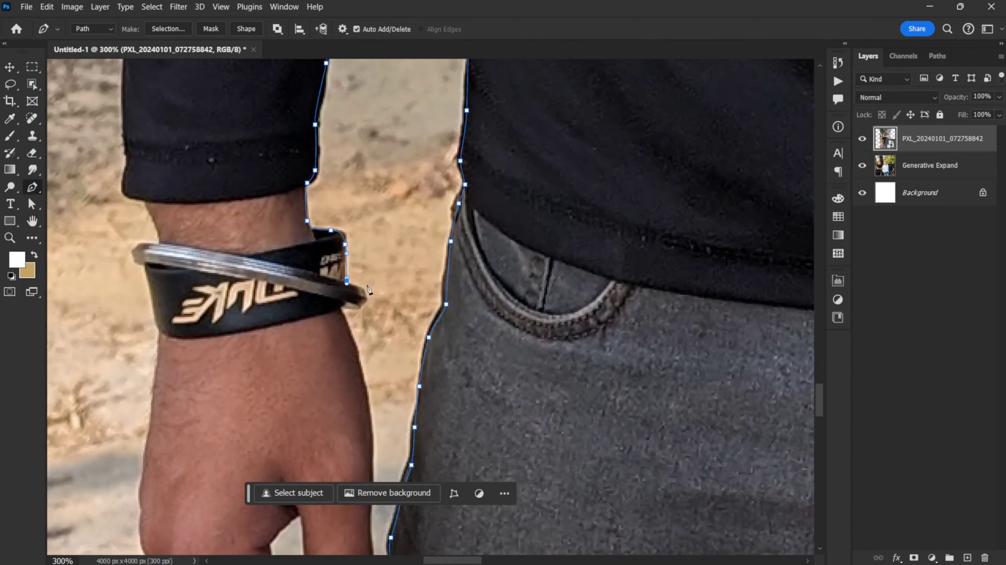
click(339, 309)
- Trace down the finger edge to the fingertip's lower edge
scroll(368, 298, down, 3)
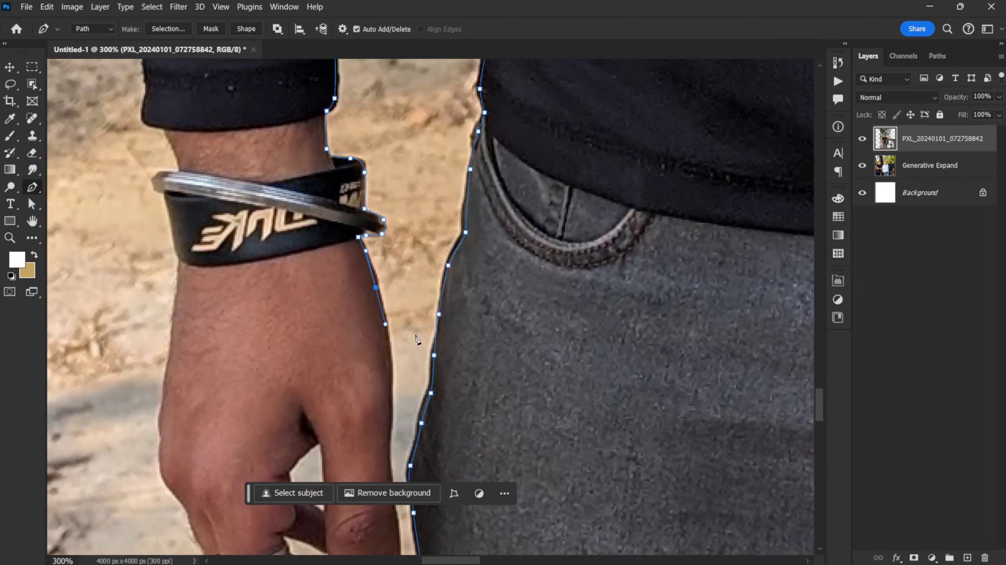
scroll(417, 340, down, 3)
click(414, 280)
scroll(414, 279, down, 3)
click(428, 263)
scroll(428, 263, down, 3)
drag(439, 263, 440, 275)
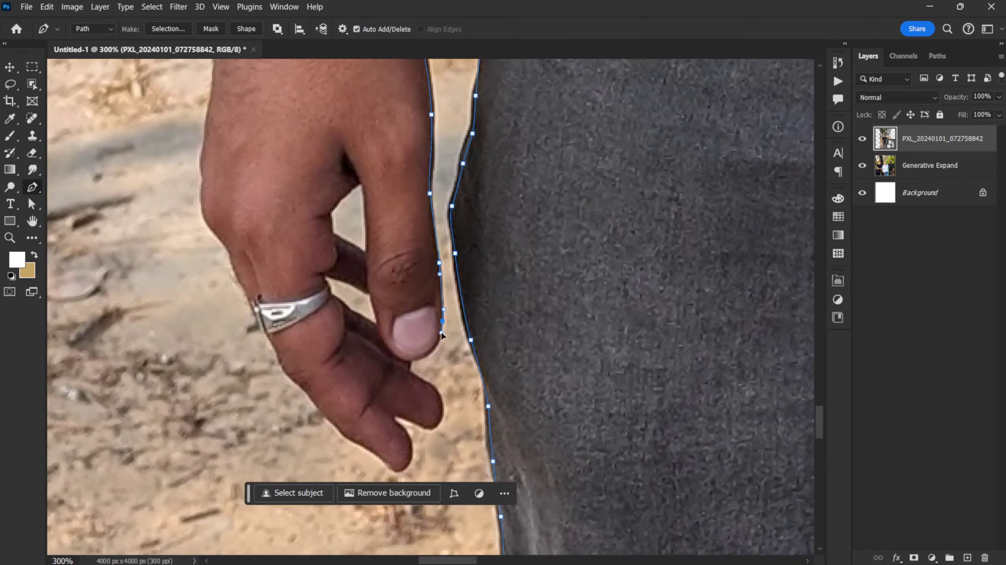
click(410, 360)
scroll(411, 359, down, 3)
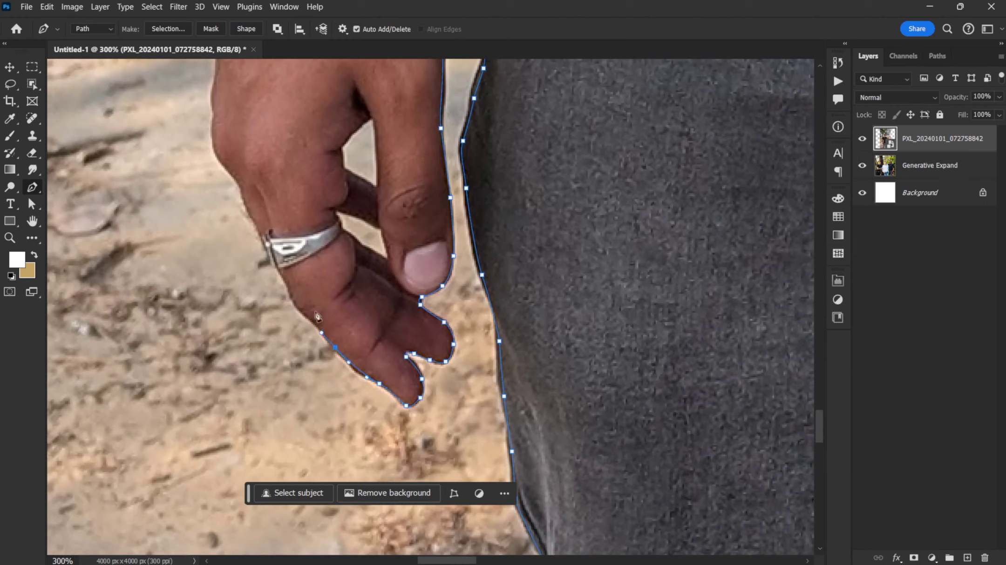
- Pan up past the wrist along the sleeve toward the shoulder
scroll(244, 195, up, 2)
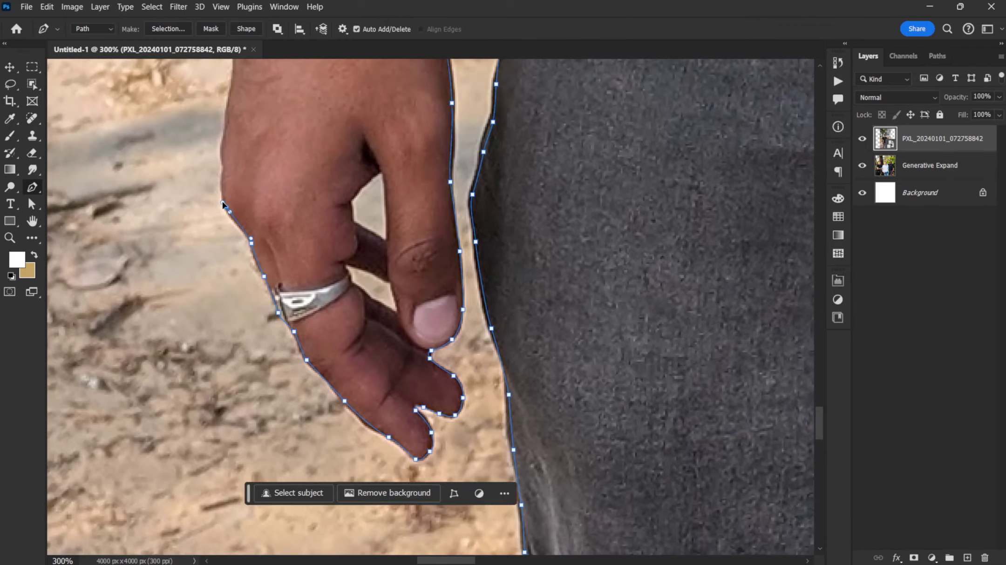
scroll(233, 187, up, 2)
scroll(228, 181, up, 5)
scroll(221, 174, up, 1)
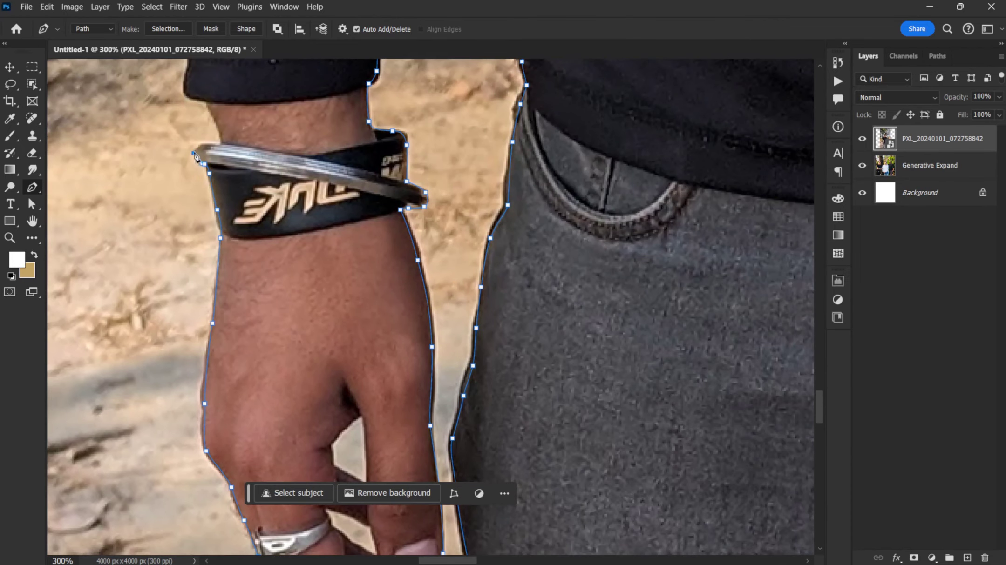
drag(218, 134, 214, 255)
scroll(186, 227, up, 5)
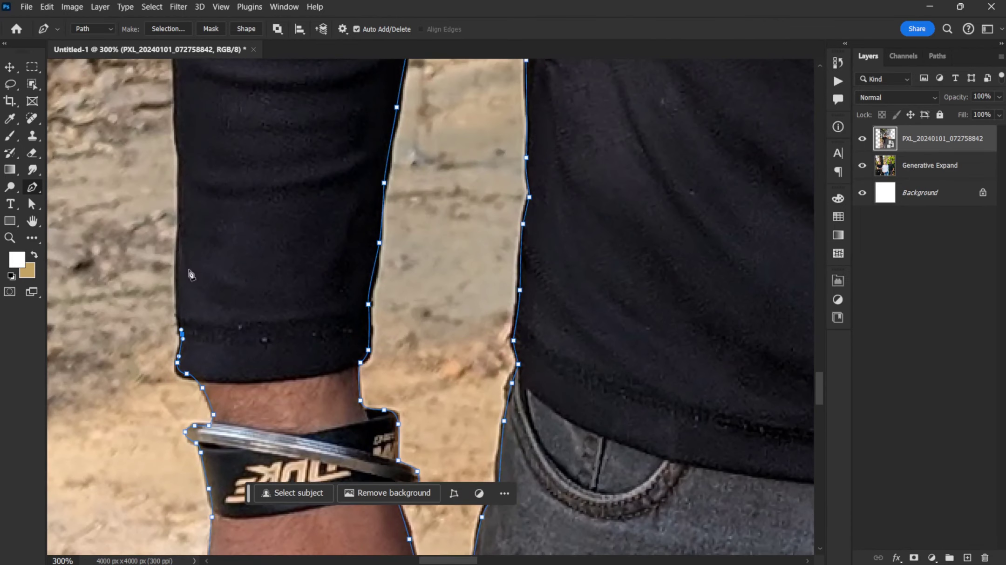
scroll(191, 269, up, 5)
scroll(180, 225, up, 5)
scroll(169, 274, up, 5)
scroll(172, 232, up, 3)
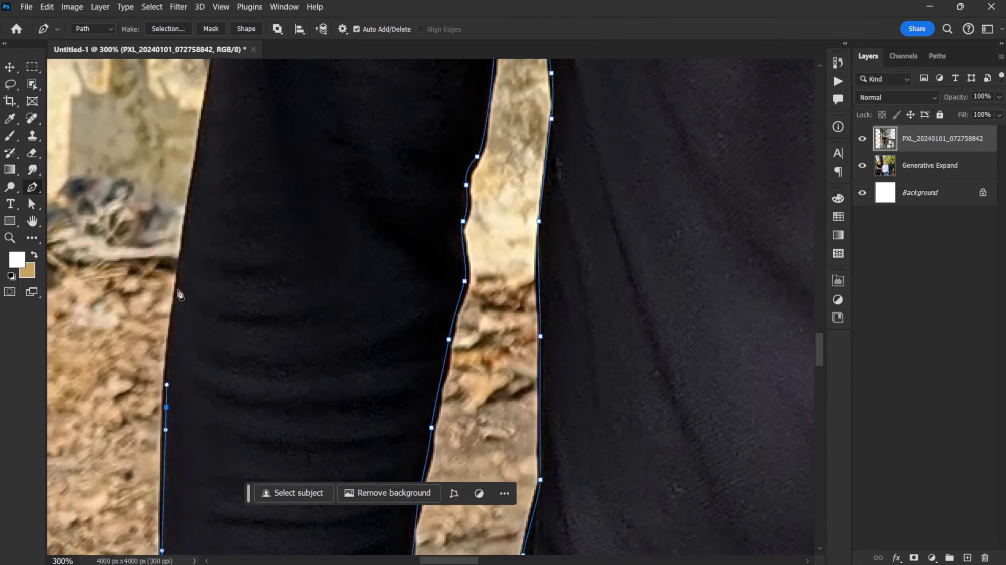
scroll(195, 212, up, 5)
scroll(205, 209, up, 5)
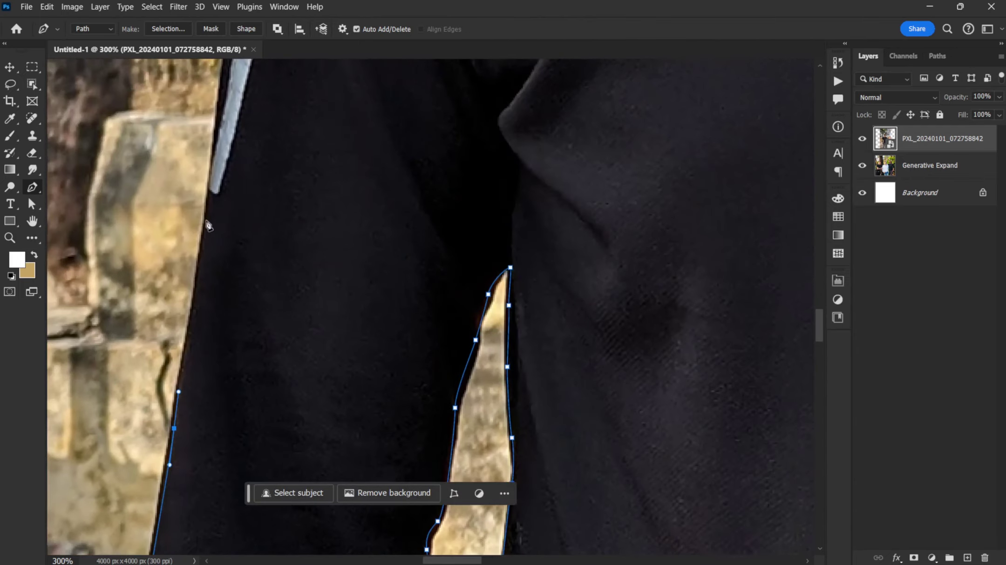
scroll(206, 225, up, 5)
scroll(207, 191, up, 5)
scroll(233, 191, up, 10)
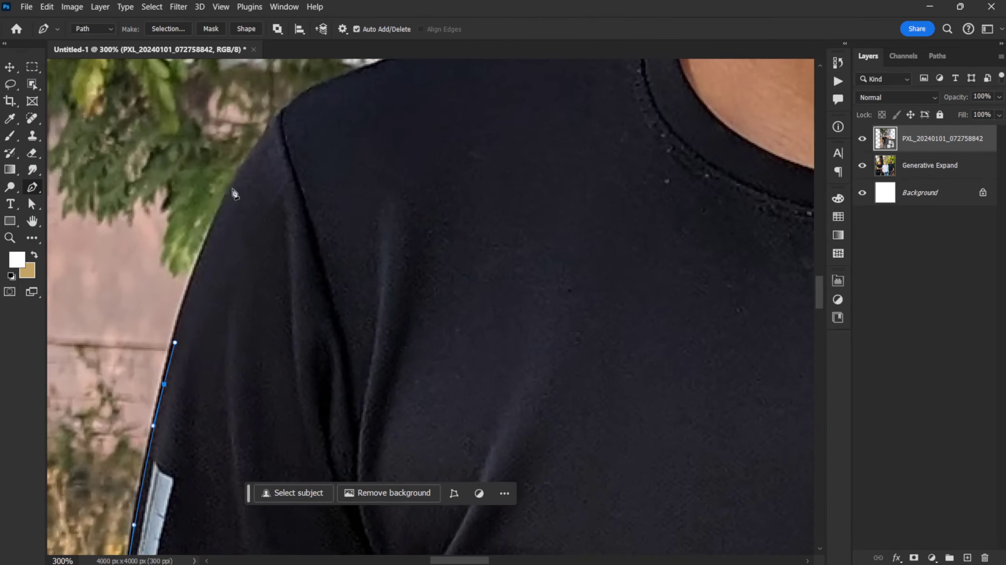
- Trace the path with curved anchors along the shoulder and neck to below the jawline
drag(258, 194, 276, 188)
scroll(350, 202, up, 3)
scroll(350, 201, right, 5)
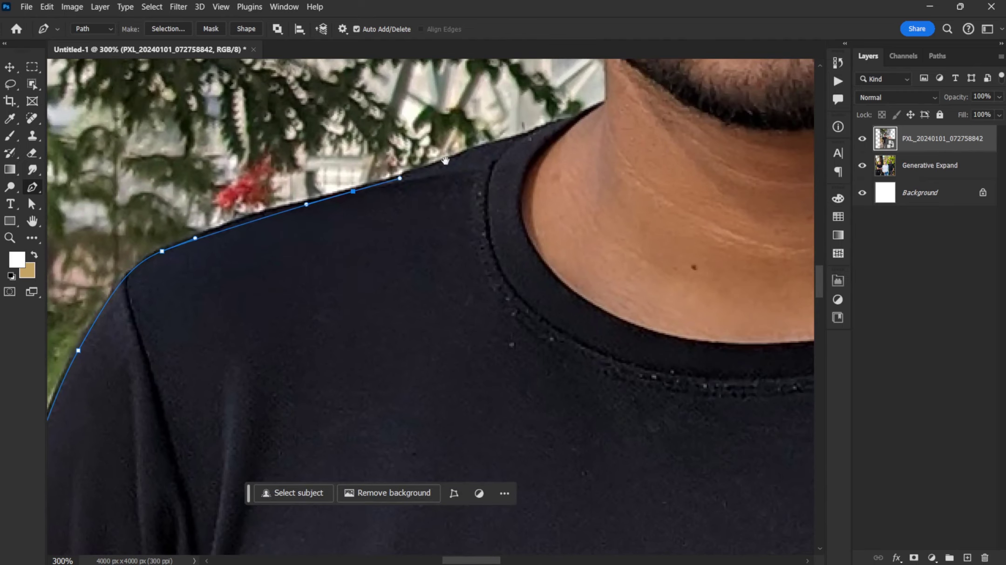
drag(446, 161, 330, 283)
drag(379, 267, 406, 258)
click(489, 167)
scroll(489, 166, up, 2)
scroll(489, 166, right, 1)
scroll(406, 265, up, 4)
scroll(406, 266, right, 2)
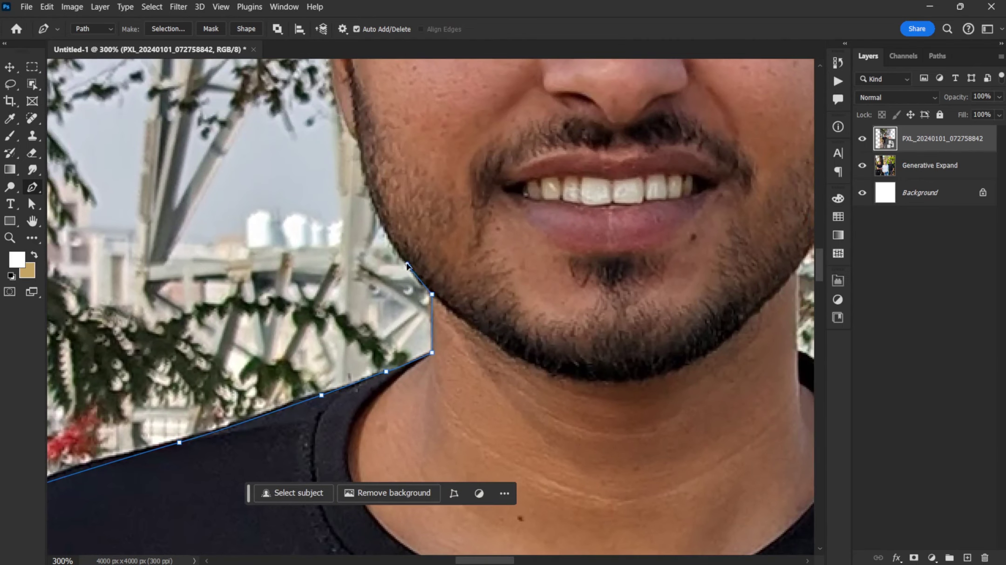
scroll(344, 188, up, 6)
scroll(345, 189, right, 2)
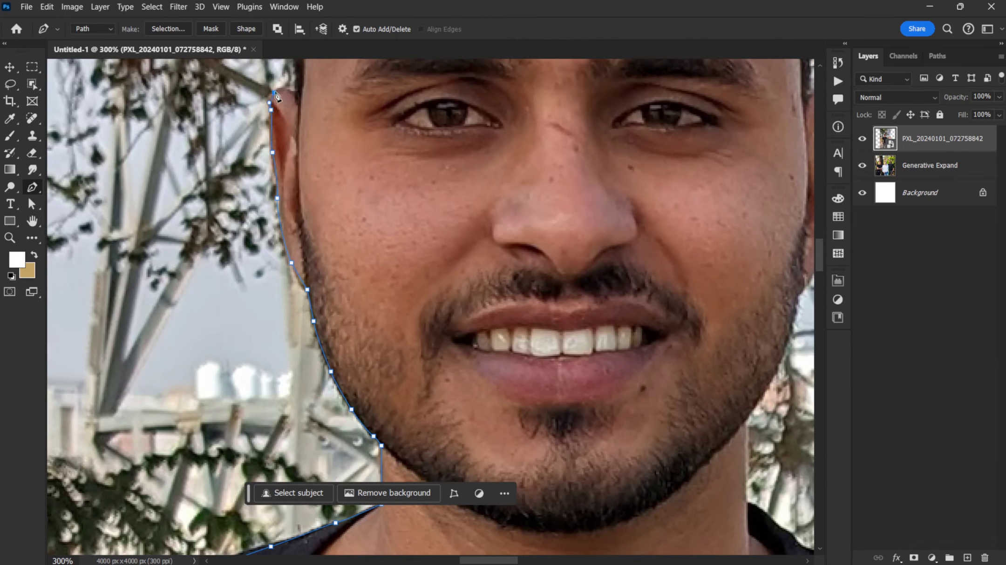
- Extend the path up the cheek and temple to where the hair begins
click(289, 93)
scroll(277, 96, up, 4)
scroll(277, 96, right, 1)
scroll(253, 145, up, 3)
click(247, 135)
scroll(247, 135, up, 6)
click(217, 230)
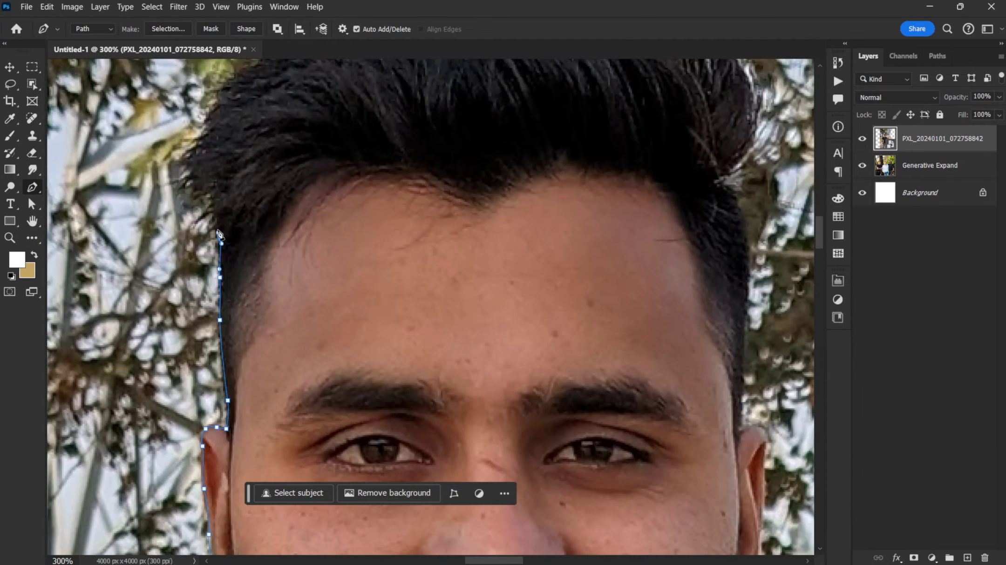
scroll(208, 195, up, 6)
click(181, 328)
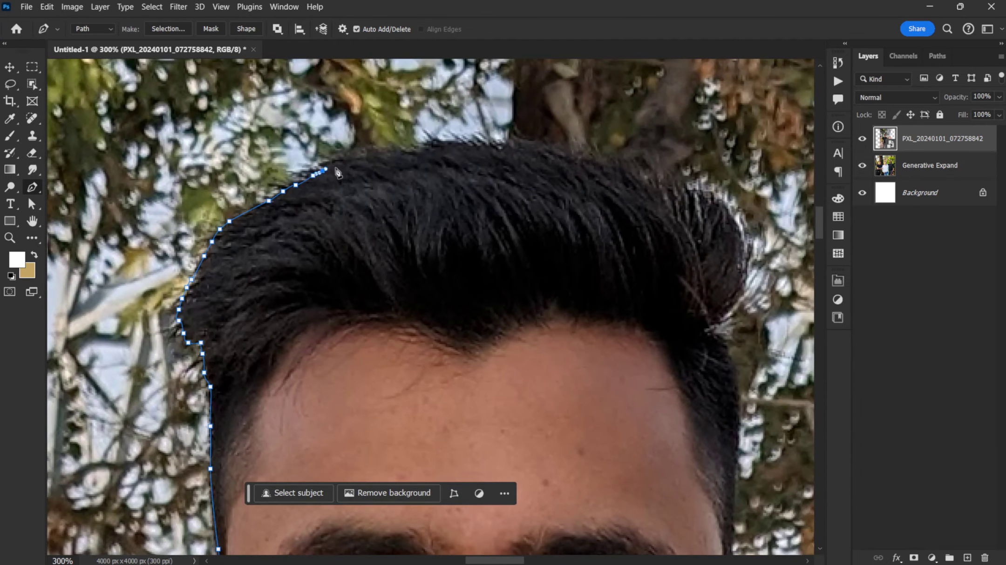
- Trace the outline across the top of the hair to its right side
click(639, 170)
click(653, 175)
click(684, 195)
click(707, 196)
drag(707, 199, 592, 158)
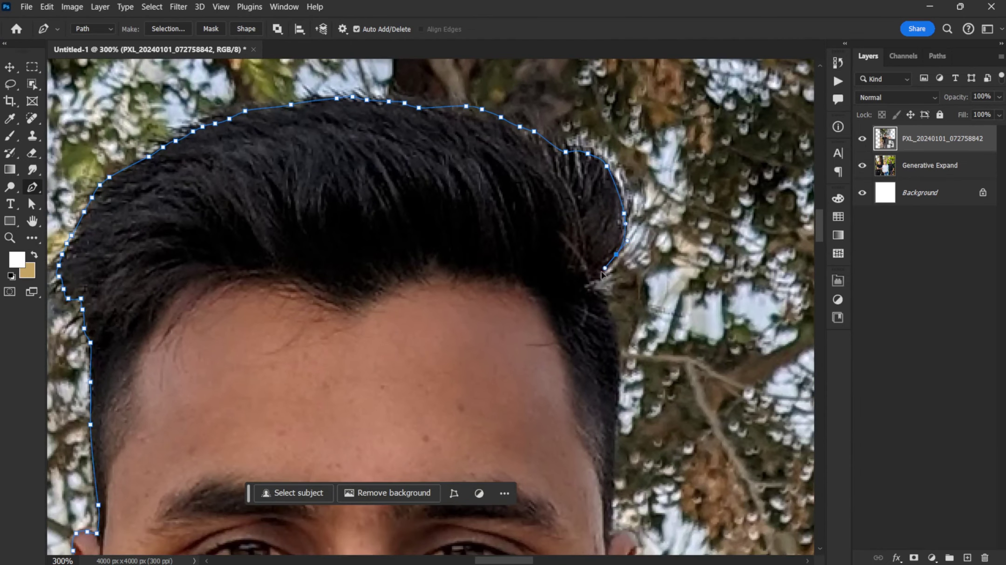
- Run the path down the right side of the face, past the ear and cheek, to the neck
scroll(600, 275, down, 3)
click(548, 254)
scroll(549, 256, down, 3)
click(566, 278)
scroll(559, 256, down, 2)
click(549, 234)
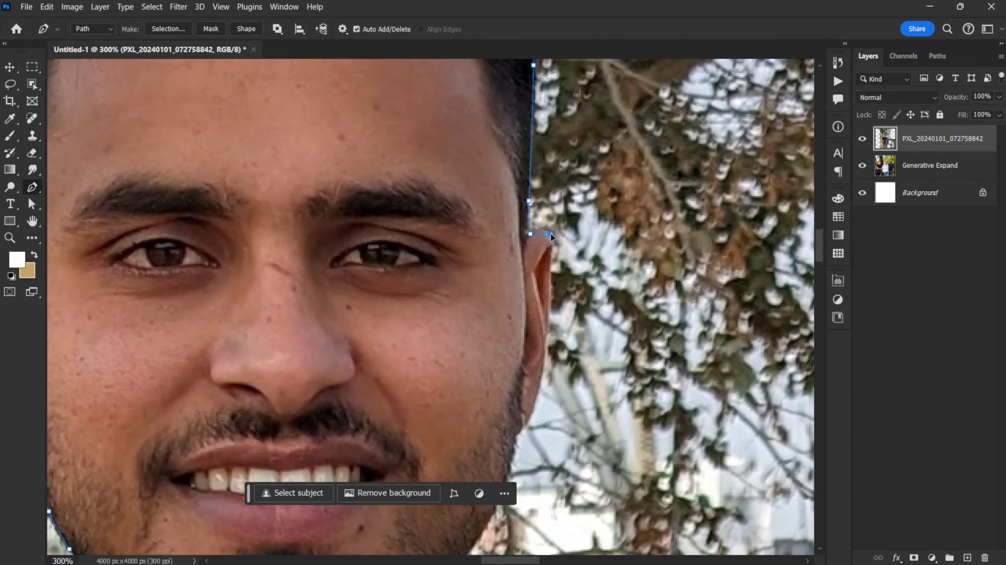
scroll(547, 320, down, 2)
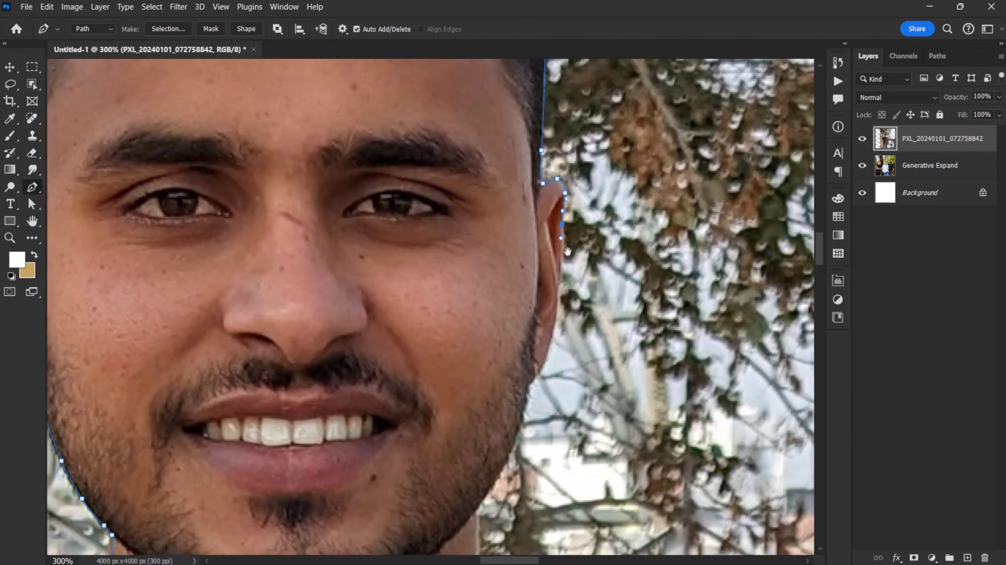
click(557, 314)
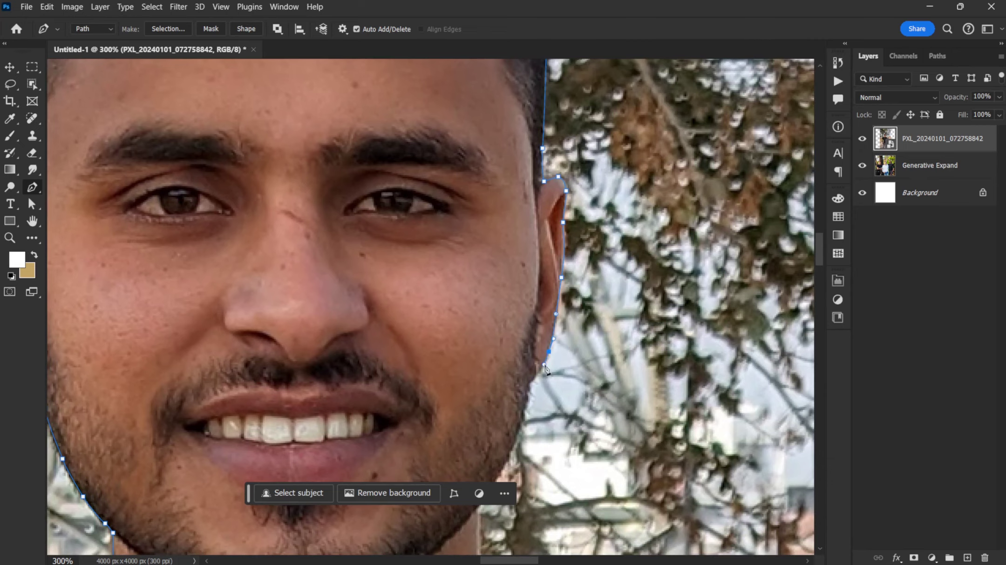
click(537, 380)
scroll(538, 381, down, 3)
scroll(518, 375, down, 2)
click(516, 343)
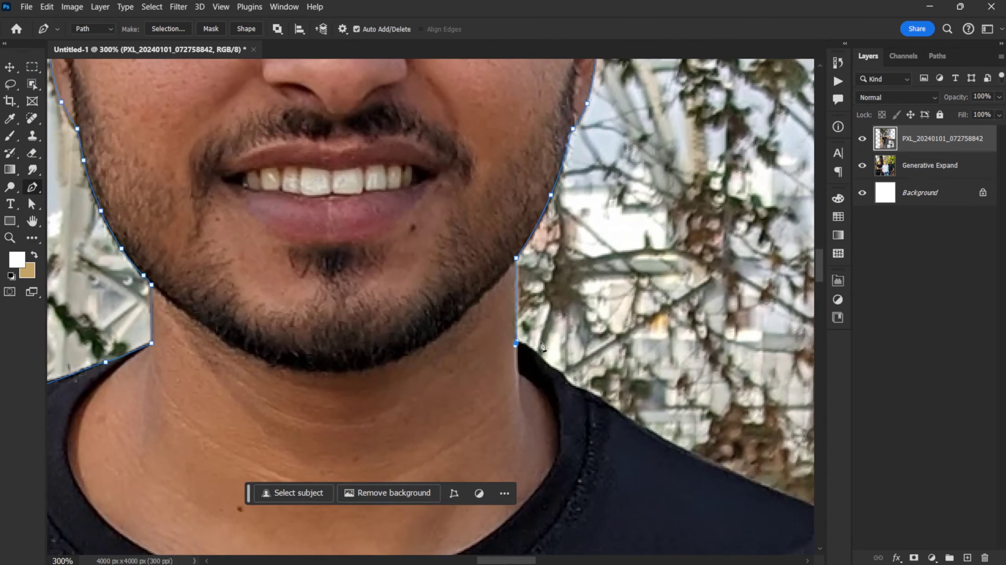
scroll(579, 393, down, 3)
- Trace across the shoulder edge and start down the sleeve
click(579, 281)
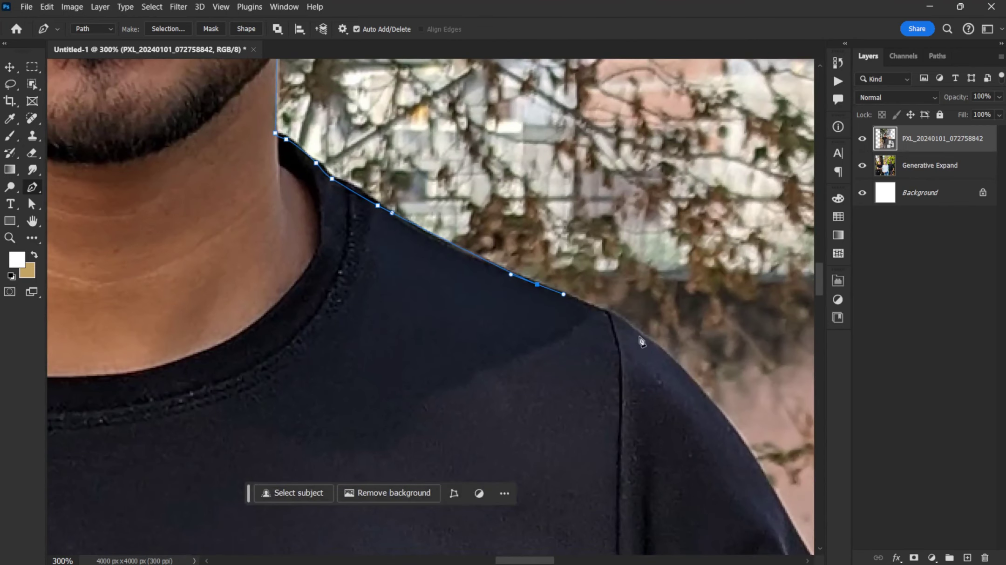
scroll(582, 284, down, 2)
scroll(595, 292, down, 2)
click(498, 266)
scroll(498, 267, down, 2)
click(494, 264)
scroll(495, 264, down, 2)
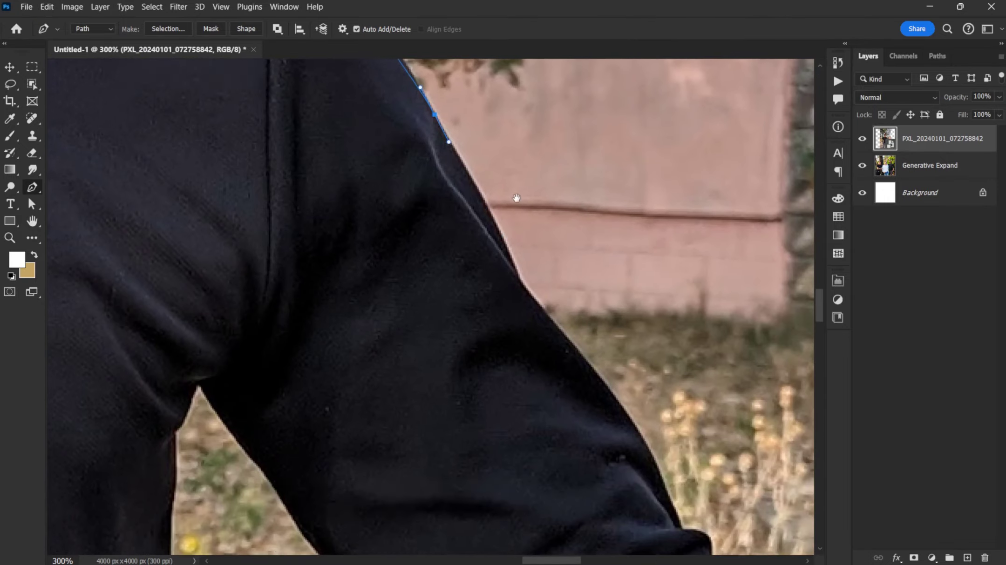
click(536, 295)
scroll(496, 227, down, 2)
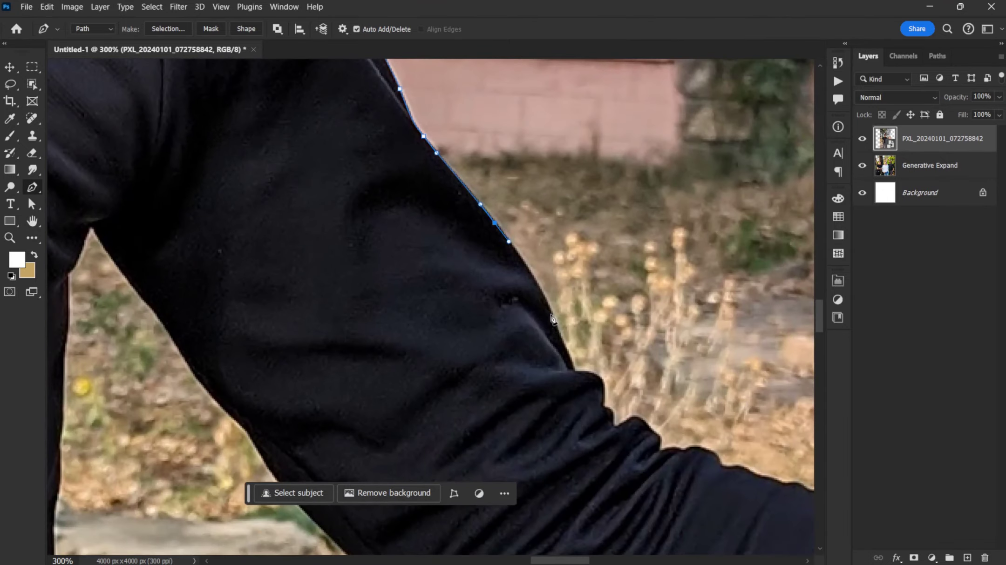
scroll(586, 372, up, 1)
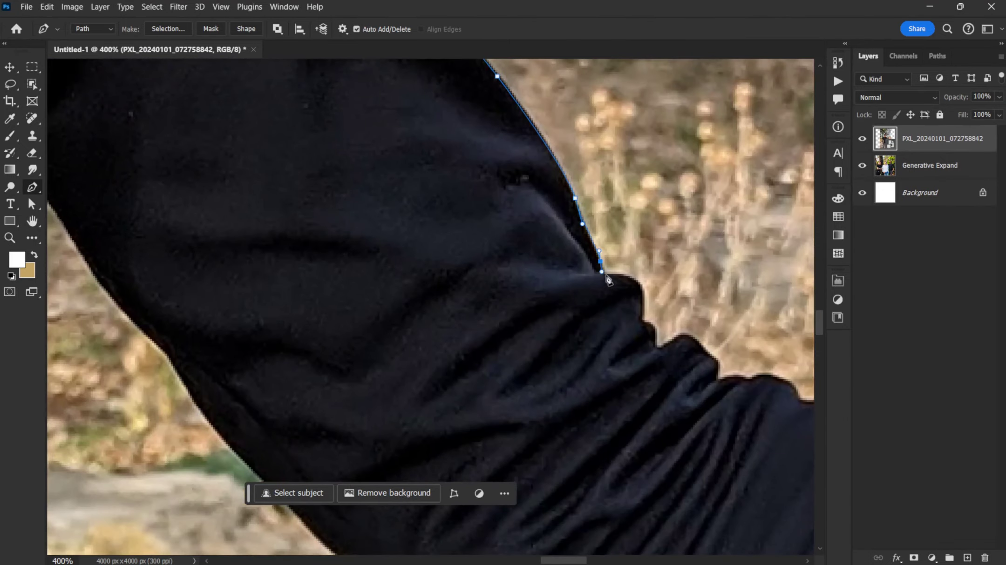
- Follow the sleeve edge and its folds with more anchor points
click(699, 350)
scroll(698, 349, right, 2)
click(574, 315)
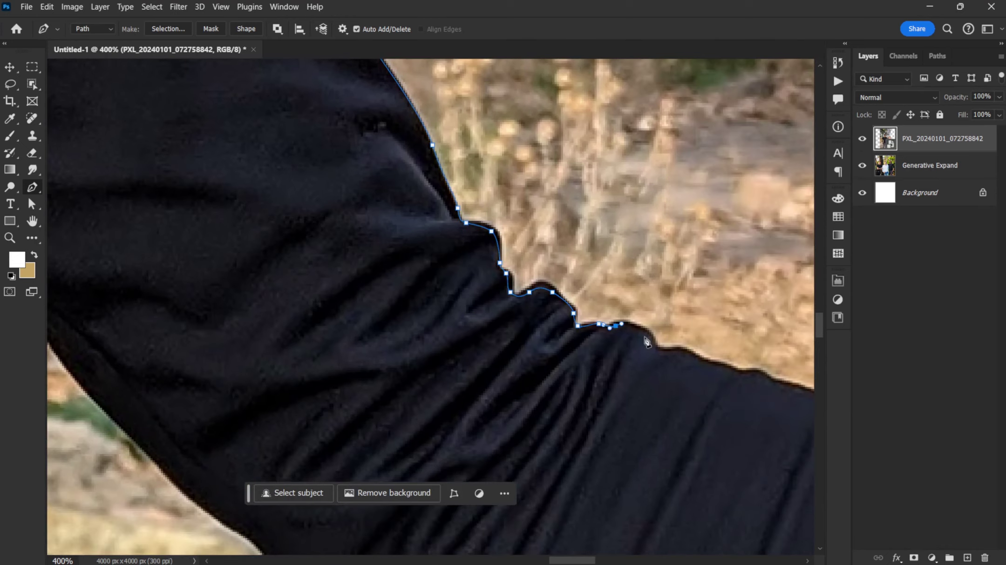
click(662, 350)
scroll(531, 285, right, 2)
scroll(531, 285, down, 1)
scroll(615, 297, right, 2)
scroll(615, 297, down, 1)
- Continue the outline along the sleeve to the cuff
click(529, 249)
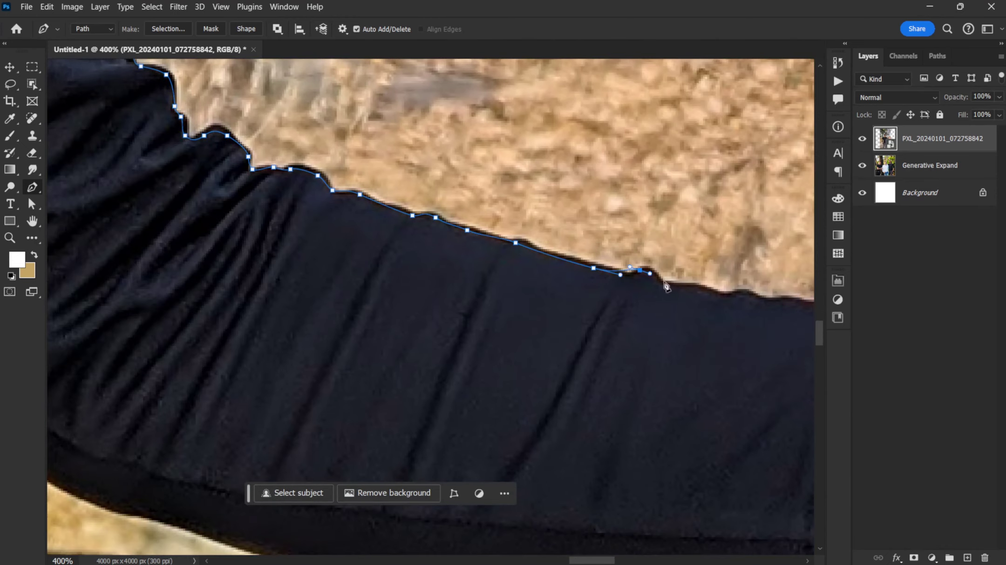
click(650, 275)
click(690, 288)
scroll(690, 288, right, 2)
click(528, 237)
click(681, 250)
scroll(713, 251, right, 2)
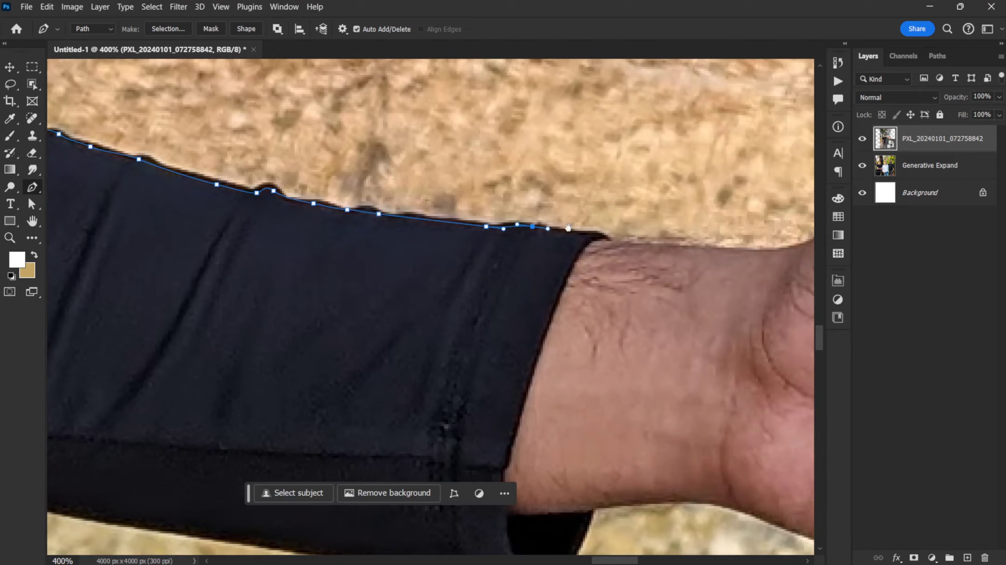
scroll(704, 248, right, 3)
- Trace the top edge of the wrist and curve around the hand
click(501, 256)
click(532, 251)
click(563, 243)
scroll(563, 244, right, 2)
scroll(563, 243, up, 1)
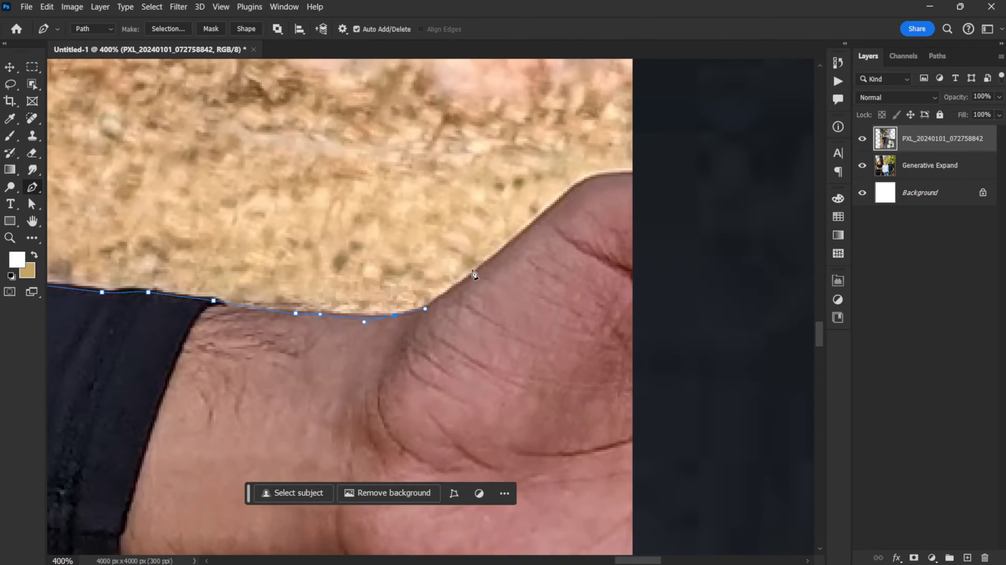
scroll(488, 264, right, 1)
scroll(489, 263, up, 1)
drag(475, 292, 494, 278)
scroll(597, 244, down, 5)
scroll(674, 376, left, 1)
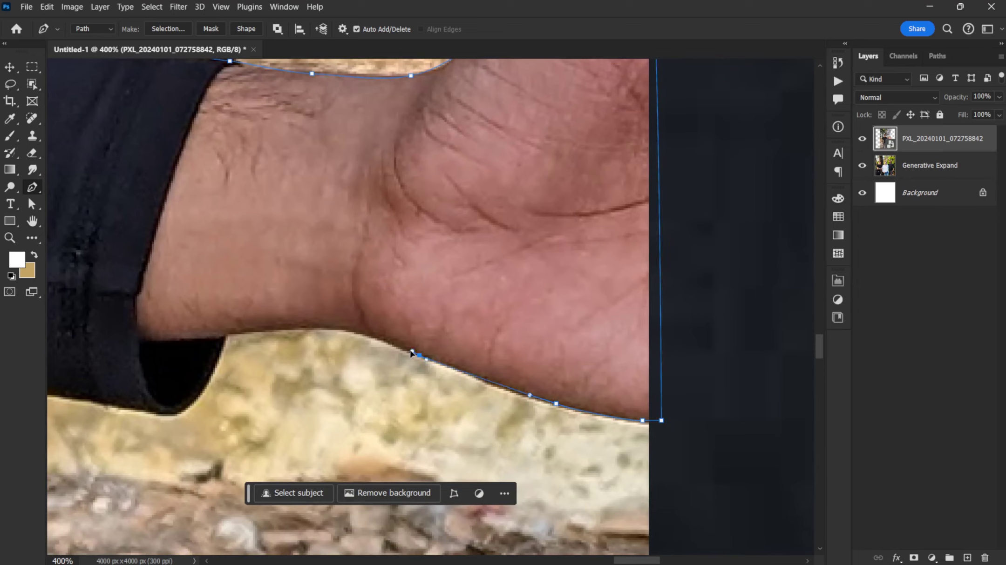
- Outline the underside of the wrist and curve around the cuff's lower edge
click(346, 329)
scroll(419, 326, left, 3)
scroll(419, 326, down, 1)
click(461, 298)
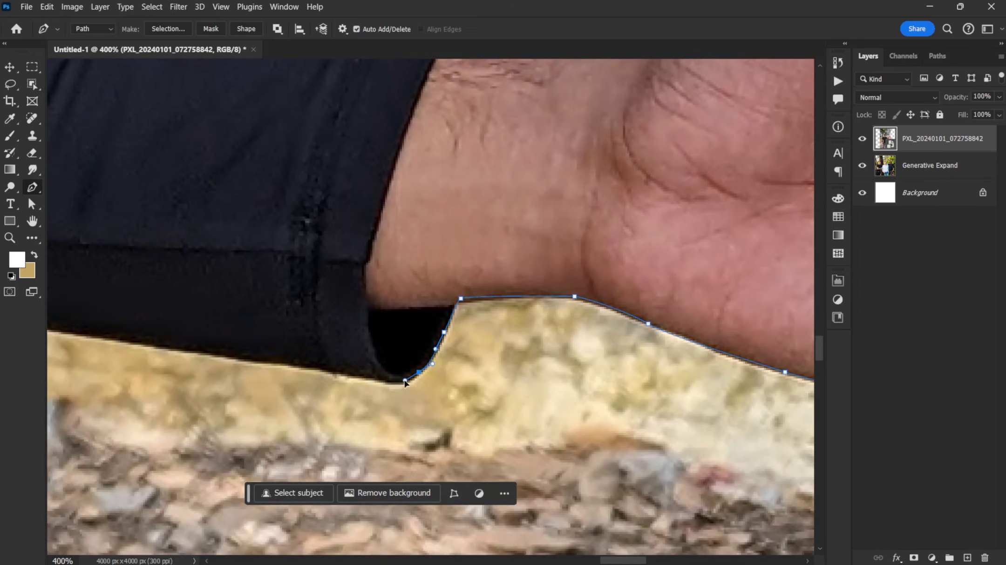
scroll(405, 382, left, 4)
scroll(405, 382, down, 1)
mouse_move(568, 330)
mouse_down()
mouse_move(491, 316)
mouse_move(459, 294)
mouse_up()
scroll(491, 317, left, 4)
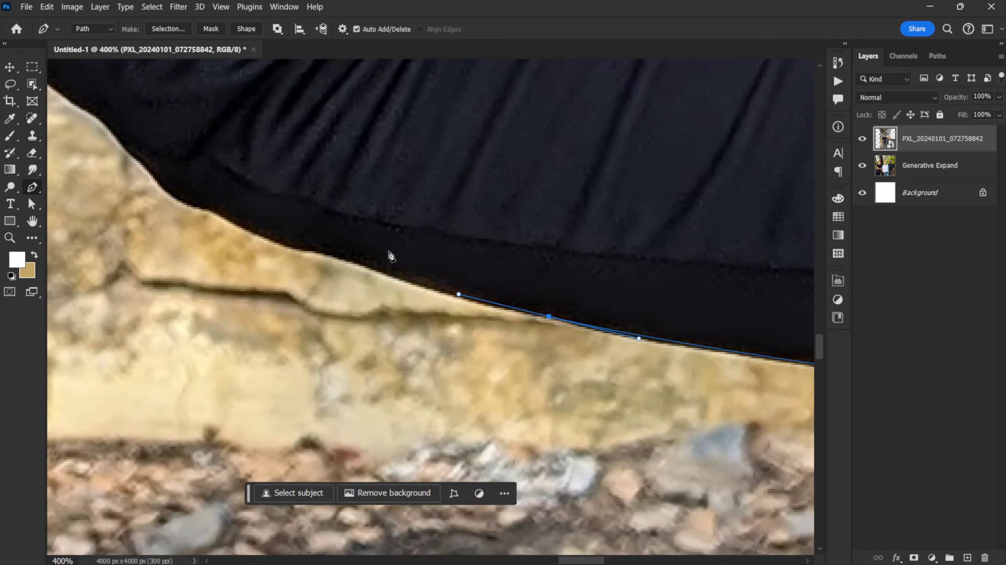
- Curve the path along the shirt hem above the rock and up the inner arm
drag(214, 209, 201, 208)
scroll(280, 233, left, 3)
scroll(279, 233, up, 1)
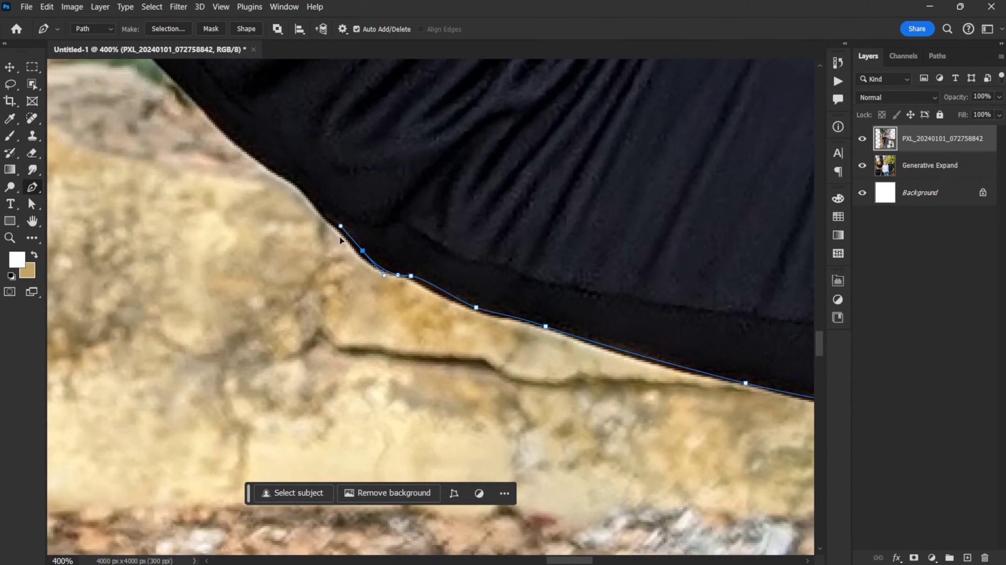
click(307, 201)
scroll(308, 200, left, 2)
scroll(415, 262, up, 1)
scroll(341, 182, left, 2)
scroll(399, 298, up, 2)
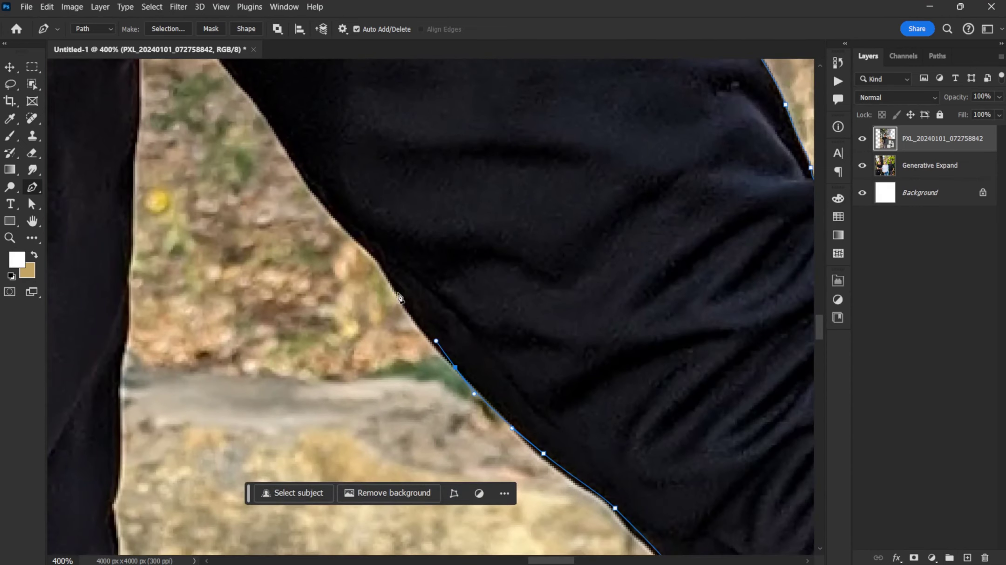
drag(301, 167, 291, 150)
scroll(261, 140, up, 2)
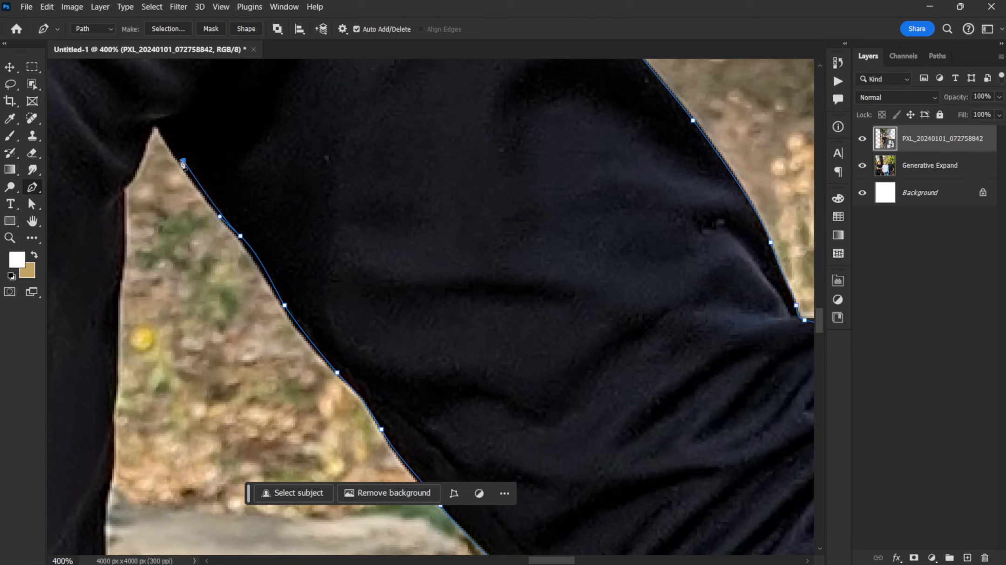
- Trace the gap beside the torso and the side of the shirt with curved anchors
scroll(139, 242, down, 2)
scroll(139, 242, left, 1)
scroll(209, 289, down, 2)
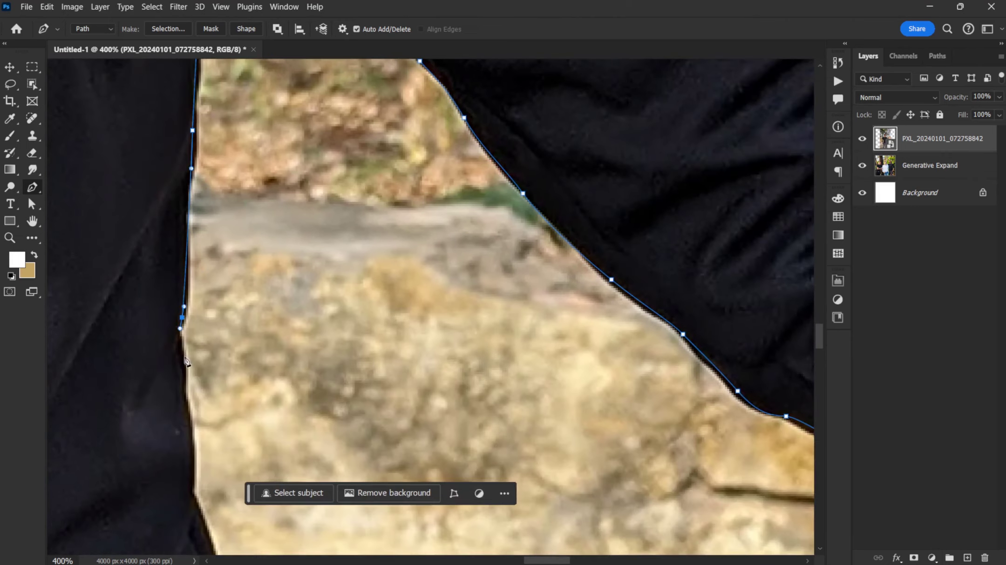
scroll(257, 317, down, 2)
scroll(256, 316, left, 1)
scroll(295, 346, down, 1)
drag(295, 346, 297, 418)
scroll(317, 349, down, 3)
scroll(317, 349, left, 1)
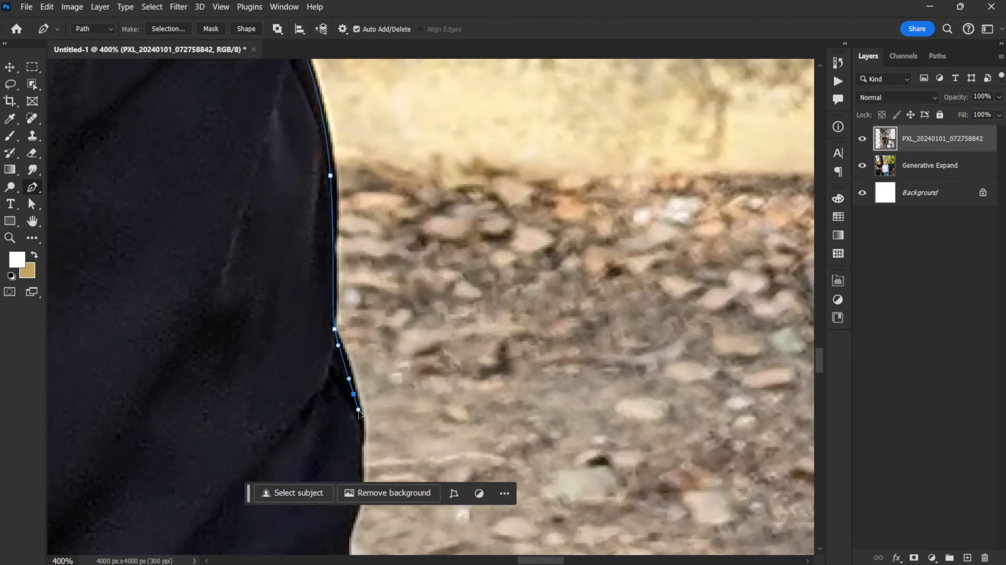
scroll(359, 412, down, 3)
drag(370, 415, 377, 437)
scroll(377, 436, down, 2)
drag(448, 408, 451, 417)
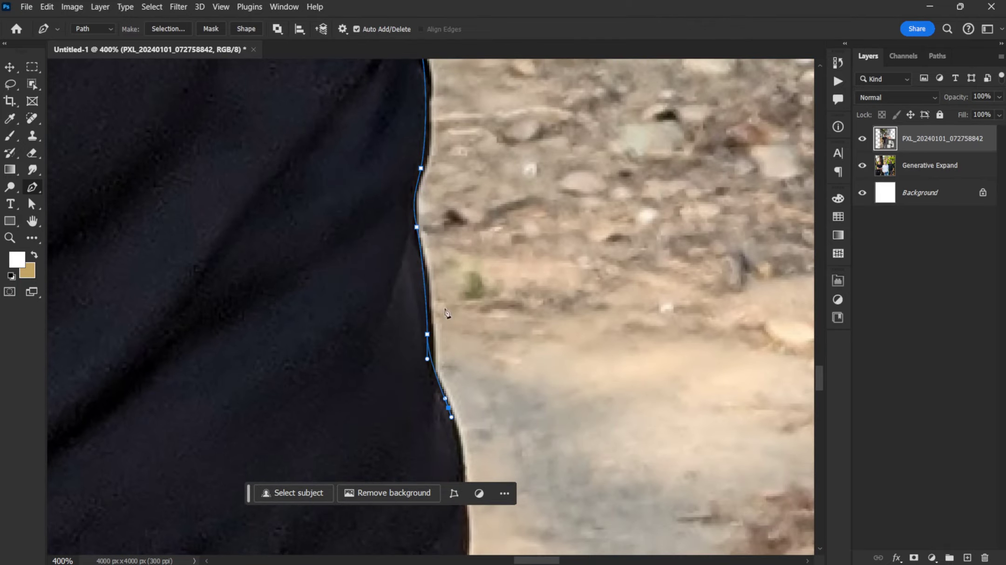
scroll(445, 312, down, 5)
- Curve the outline down the jeans edge past the pocket and down the leg
drag(359, 219, 360, 242)
scroll(377, 358, down, 3)
drag(391, 205, 399, 340)
scroll(400, 340, down, 3)
click(403, 434)
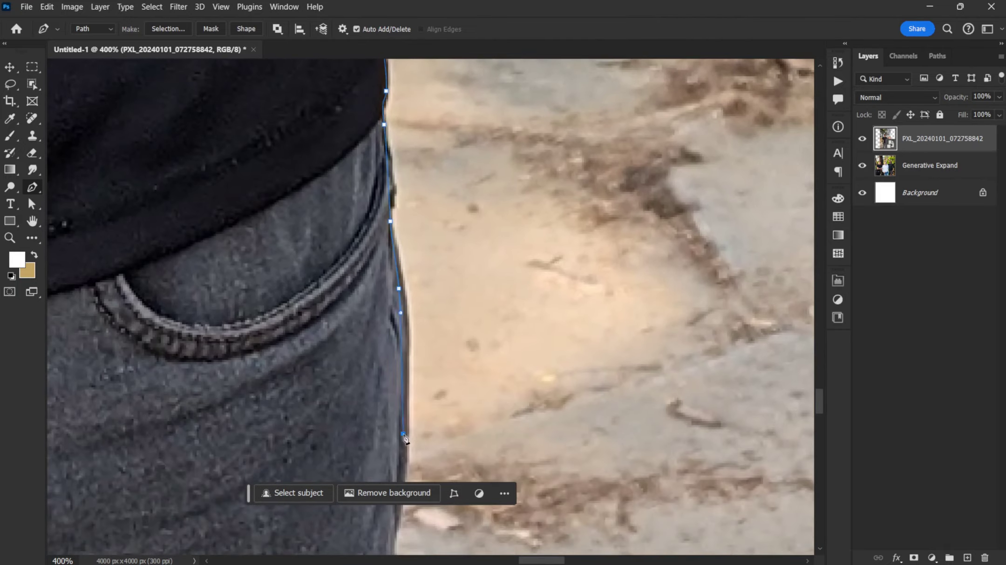
scroll(404, 438, down, 5)
click(426, 449)
scroll(426, 450, down, 3)
drag(443, 432, 446, 460)
scroll(445, 460, down, 3)
scroll(516, 326, down, 3)
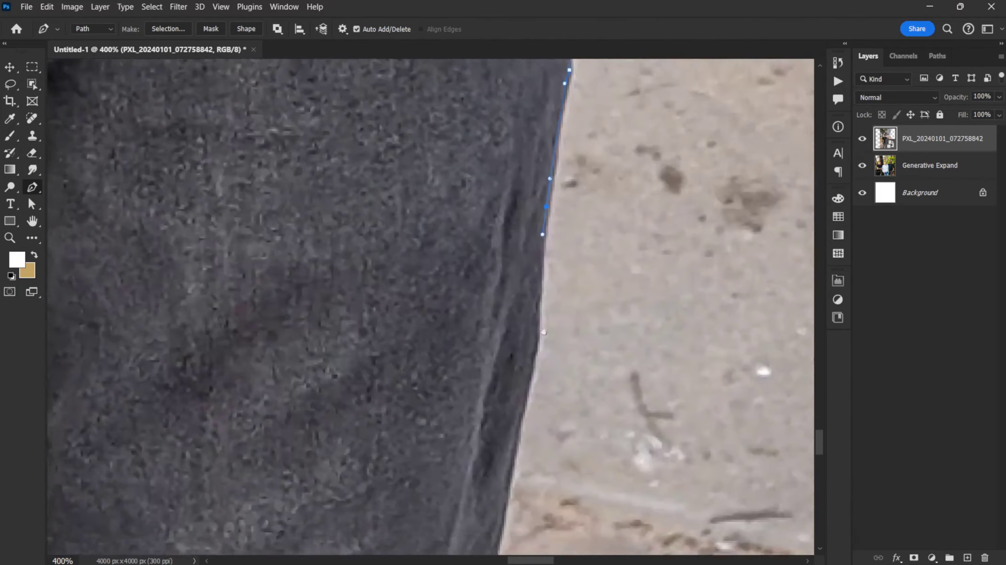
scroll(543, 332, down, 3)
- Take the outline down the jeans leg to the image's bottom edge and along it
drag(536, 271, 560, 321)
scroll(540, 350, down, 3)
scroll(561, 326, down, 3)
drag(578, 245, 577, 271)
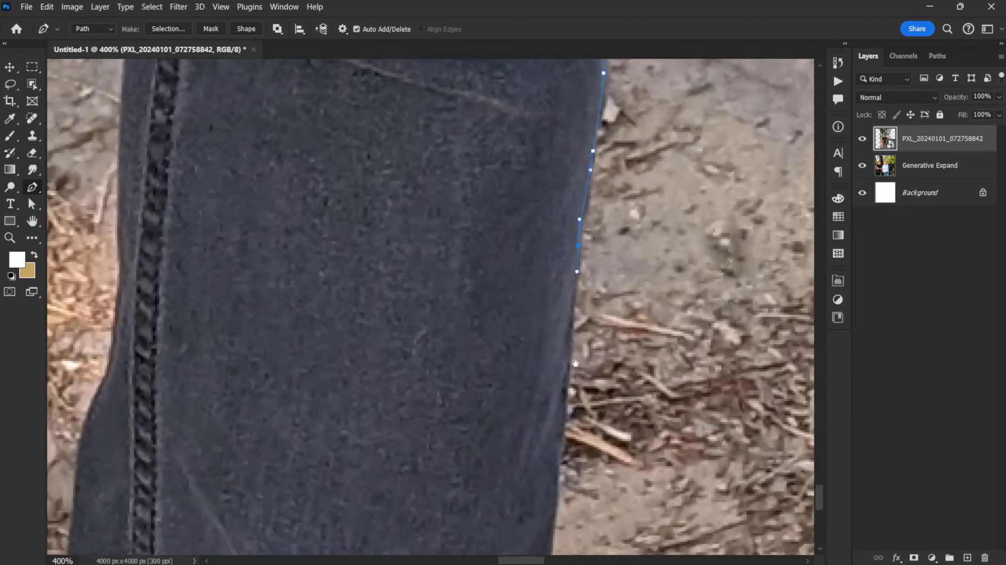
scroll(575, 364, down, 3)
scroll(559, 372, down, 3)
drag(629, 423, 622, 438)
scroll(353, 395, left, 3)
click(375, 428)
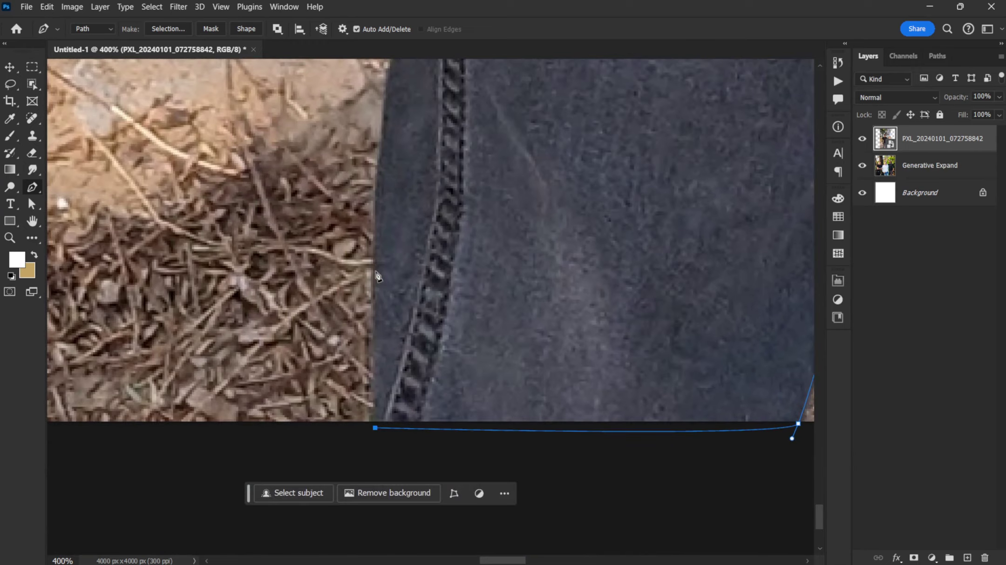
scroll(377, 277, up, 3)
- Place more curved anchors up the leg outline from the bottom edge
mouse_move(321, 449)
mouse_down()
mouse_move(322, 403)
mouse_move(294, 393)
mouse_up()
scroll(364, 182, up, 5)
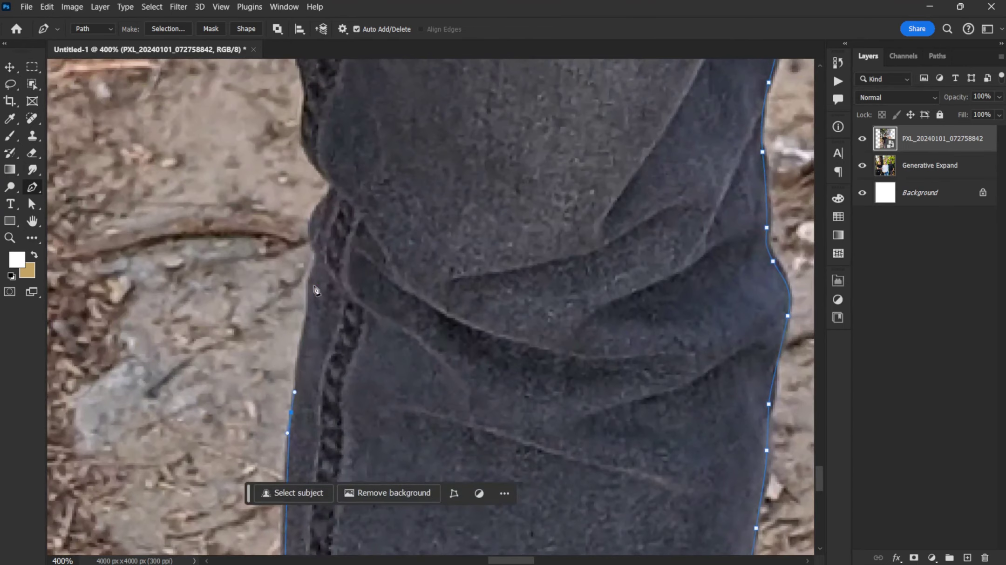
scroll(332, 188, up, 5)
drag(314, 458, 310, 441)
drag(305, 346, 300, 330)
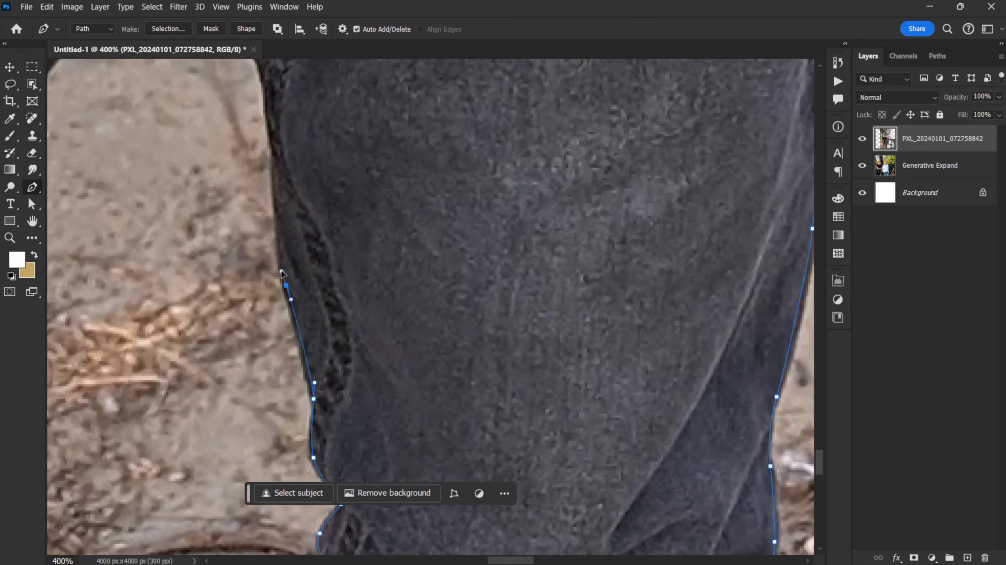
scroll(269, 332, up, 3)
scroll(253, 298, up, 3)
scroll(262, 292, up, 3)
drag(272, 279, 272, 274)
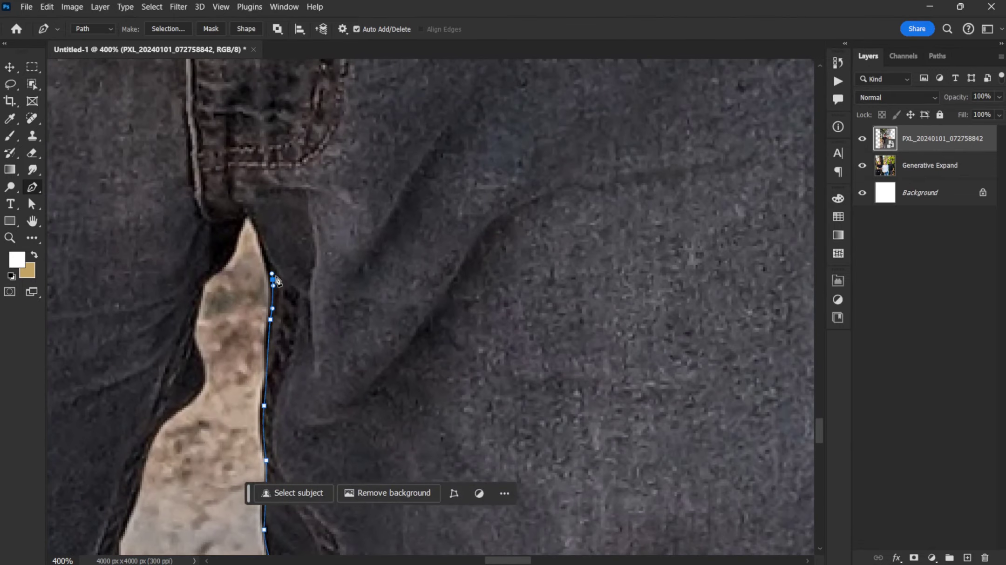
scroll(209, 286, down, 3)
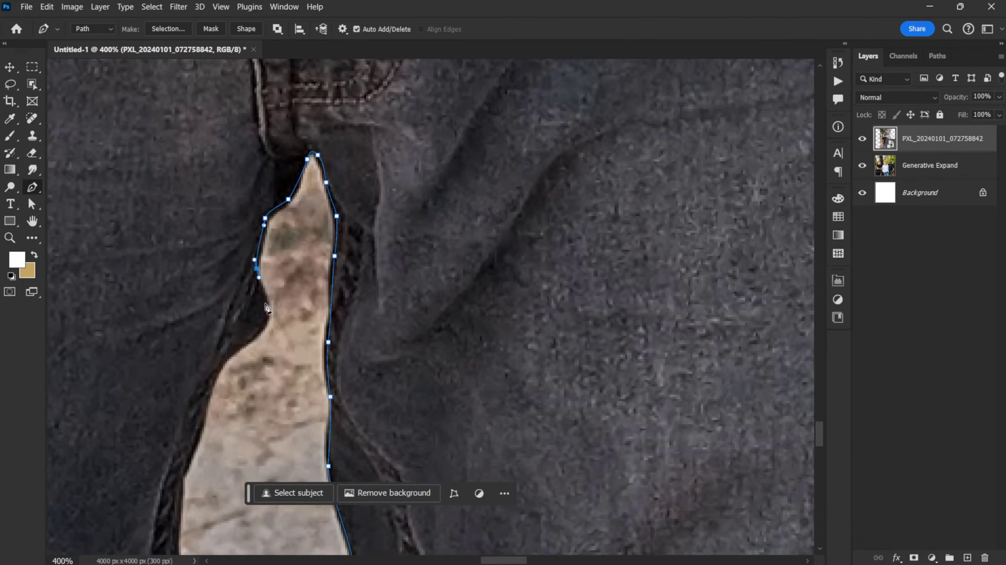
scroll(308, 326, down, 3)
- Curve around the gap between the legs, add a final leg anchor, and close the path
drag(304, 295, 343, 321)
scroll(308, 342, down, 3)
scroll(322, 344, down, 3)
scroll(326, 347, down, 3)
scroll(330, 349, down, 3)
scroll(368, 351, down, 2)
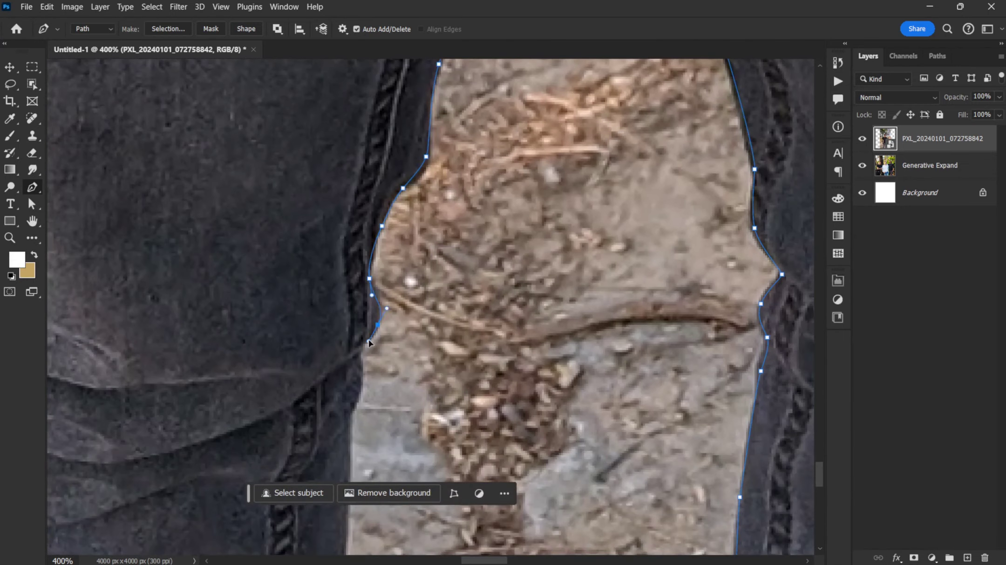
scroll(401, 351, down, 2)
scroll(435, 349, left, 3)
scroll(465, 347, down, 1)
scroll(471, 345, down, 1)
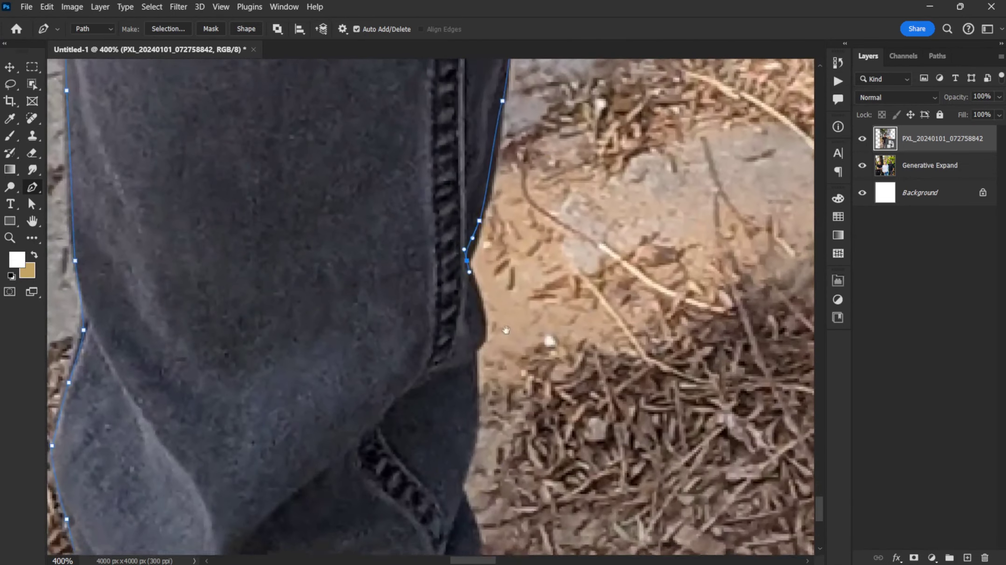
click(472, 429)
scroll(472, 429, down, 3)
click(272, 403)
scroll(272, 240, up, 1)
scroll(272, 240, down, 5)
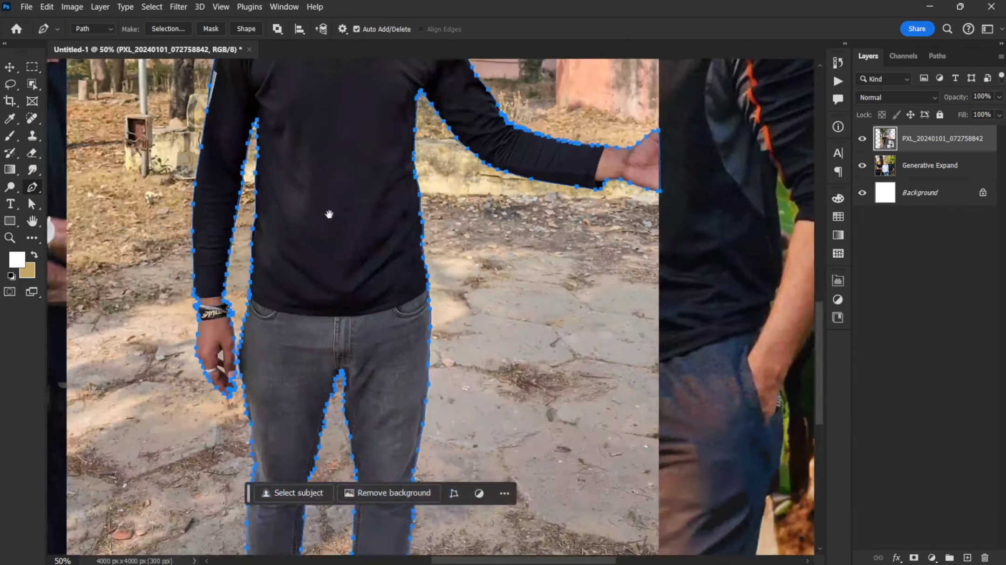
- Turn the finished outline path around the man into a selection
right_click(535, 154)
click(554, 163)
click(559, 150)
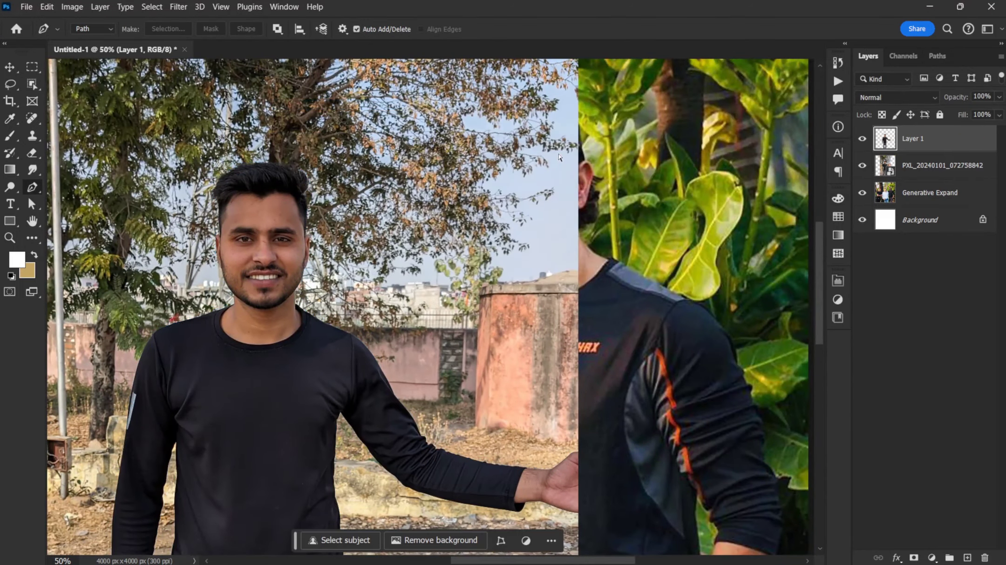
scroll(352, 249, up, 3)
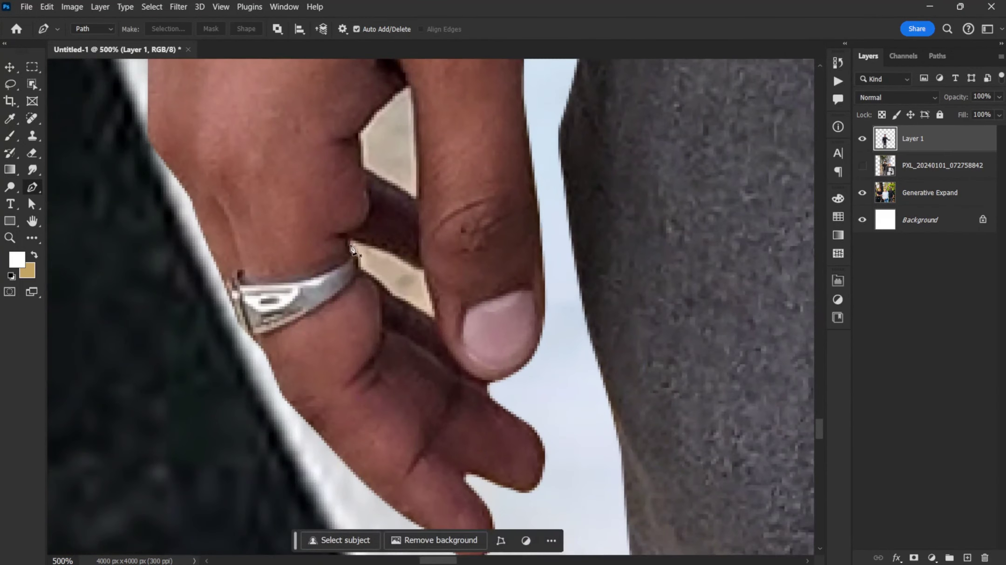
- Pen-trace and delete the background from the two gaps between the man's fingers
right_click(393, 264)
click(431, 322)
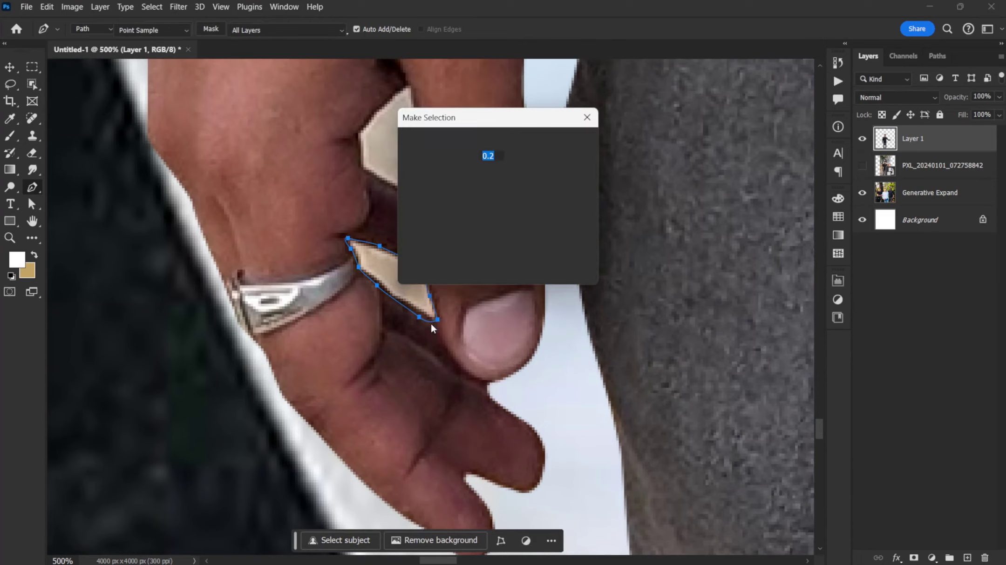
key(Return)
key(Delete)
scroll(336, 307, up, 3)
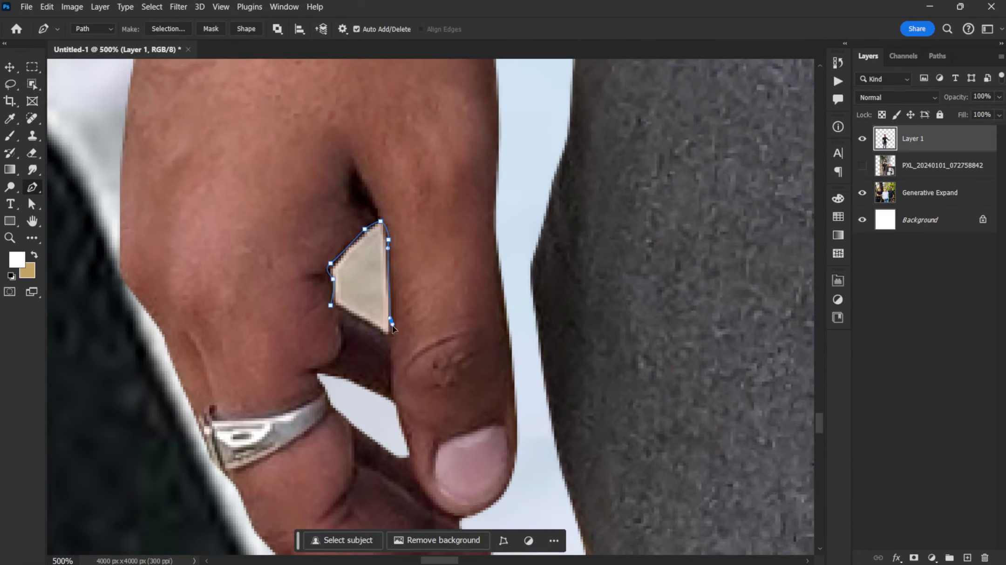
right_click(364, 276)
click(402, 334)
key(Return)
key(Delete)
scroll(492, 295, down, 10)
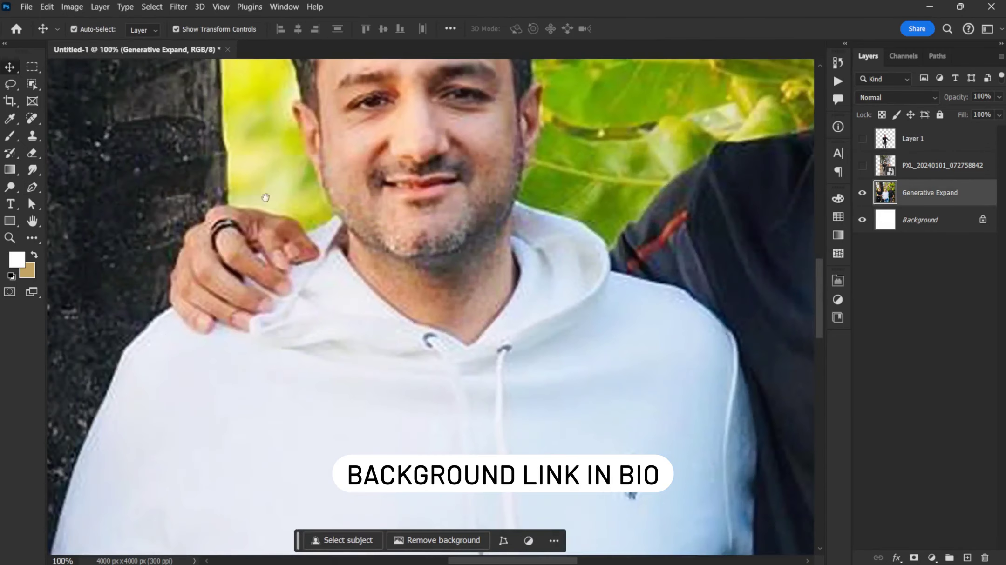
- Select the man in the 33 cap, refine with Quick Selection, and copy him to Layer 2
click(613, 224)
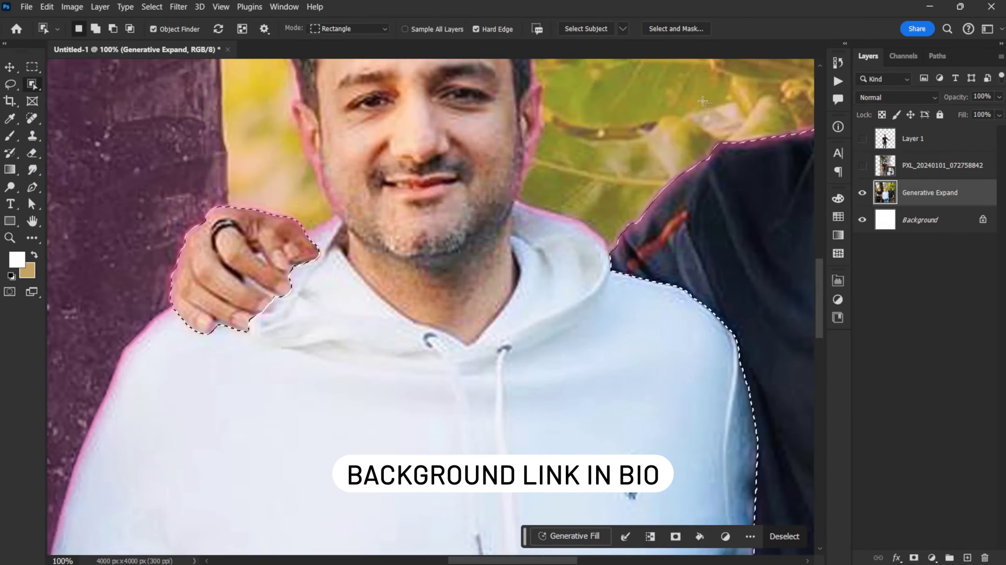
scroll(613, 224, down, 5)
right_click(32, 84)
click(70, 95)
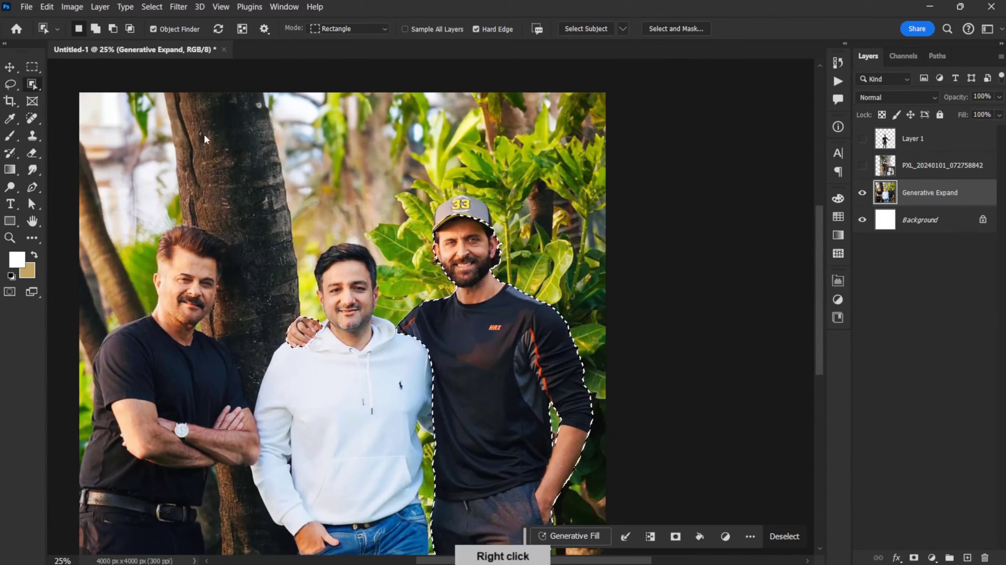
scroll(431, 308, up, 2)
key(ctrl+j)
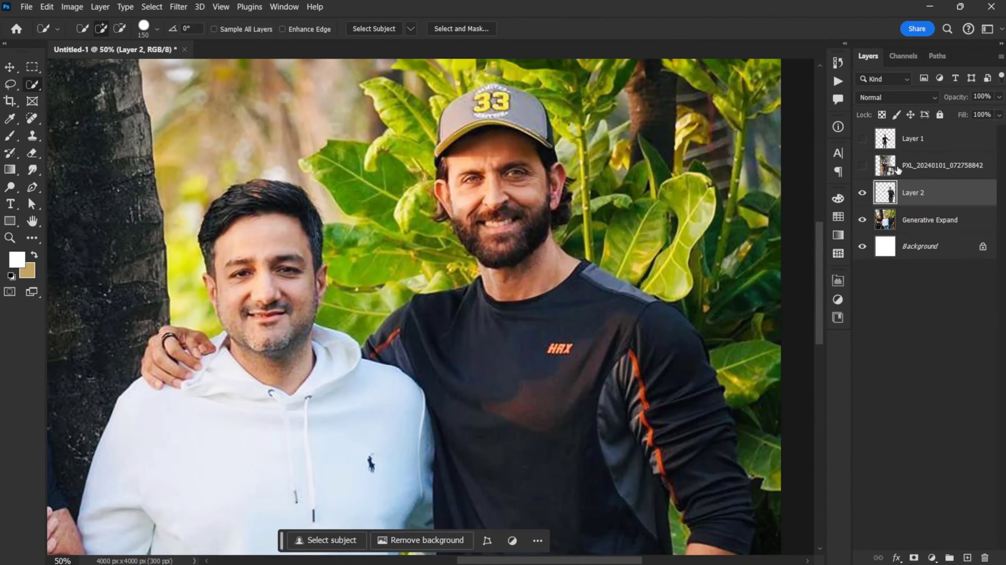
- Select the group photo layer and hide the copied man's layer
click(862, 193)
click(929, 220)
scroll(352, 486, down, 2)
- Lasso the white-hoodie man and erase him with Generative Fill 'remove', using variation 2
key(l)
drag(348, 481, 285, 350)
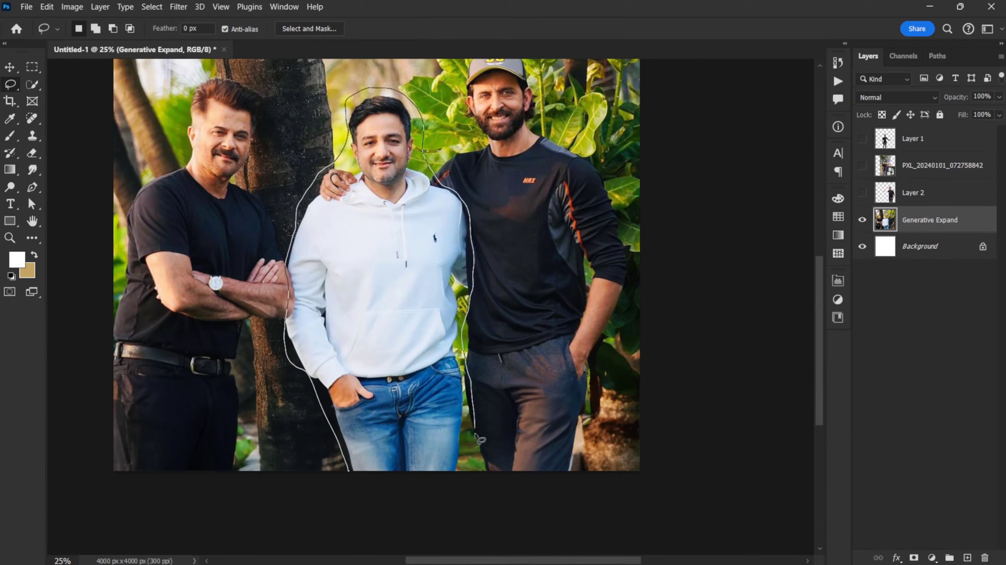
drag(475, 435, 466, 472)
click(254, 487)
text(remove)
click(525, 489)
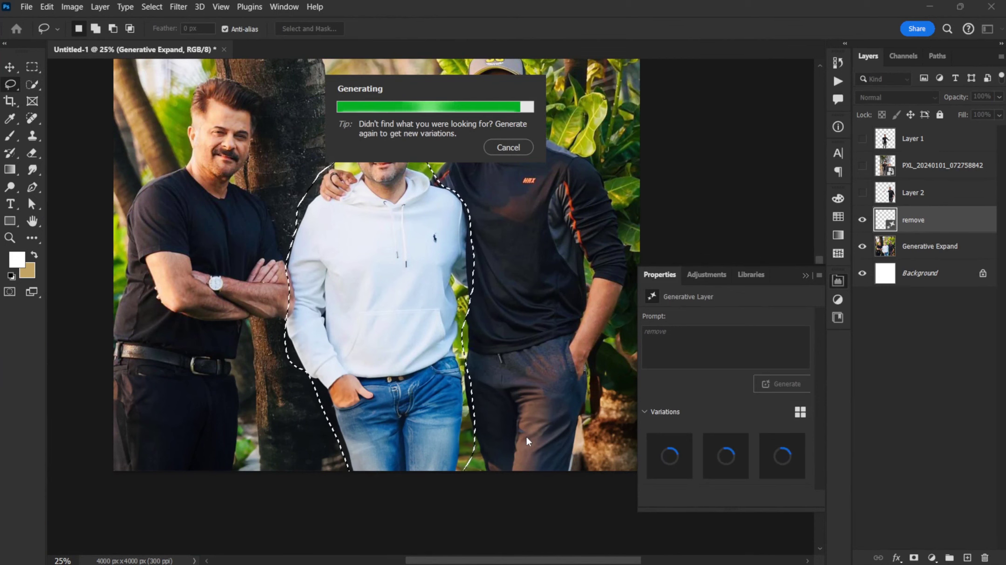
click(726, 456)
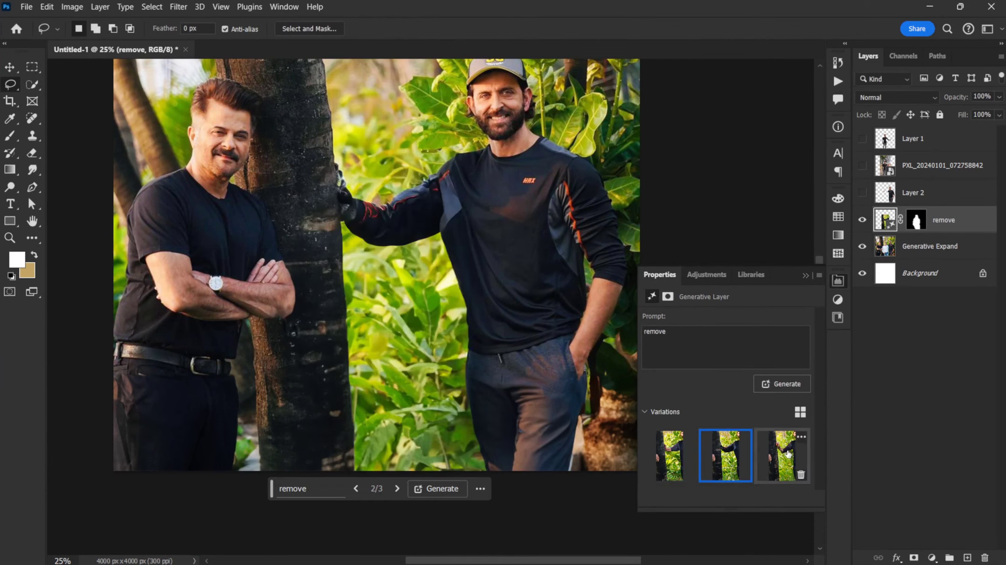
click(838, 281)
- Show the cut-out man in the scene with the Move tool active
click(862, 196)
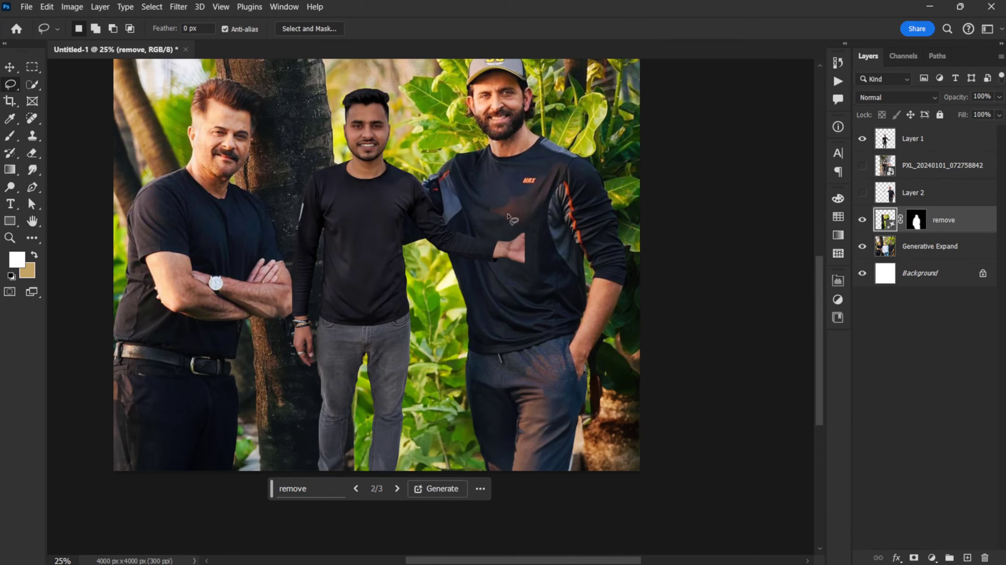
key(v)
key(ctrl+minus)
key(ctrl+minus)
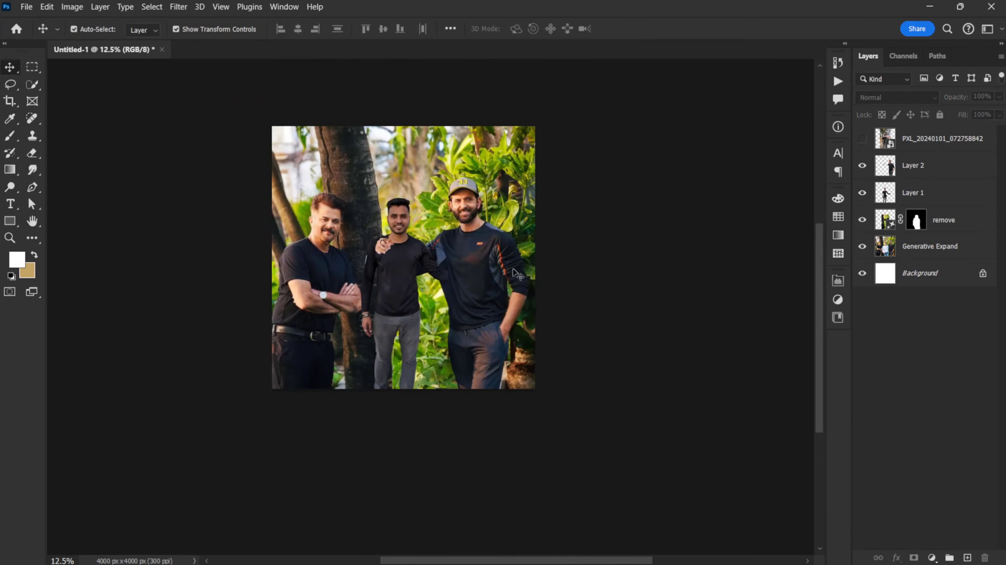
- Enlarge and reposition the cut-out man with Free Transform
key(ctrl+t)
drag(489, 265, 425, 309)
key(Return)
key(ctrl+plus)
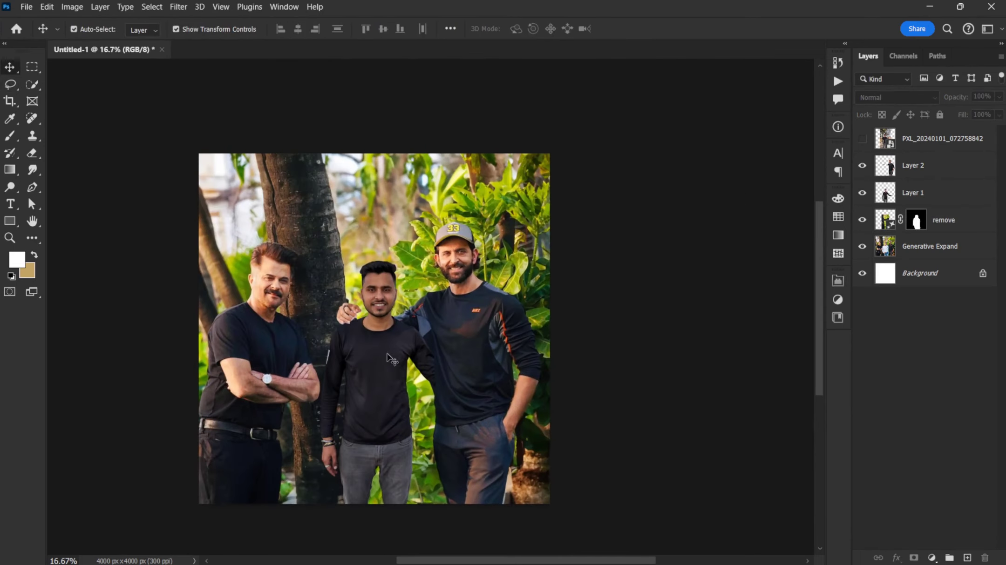
- Switch the generated fill to its third variation and nudge the cut-out man higher
click(944, 220)
click(396, 521)
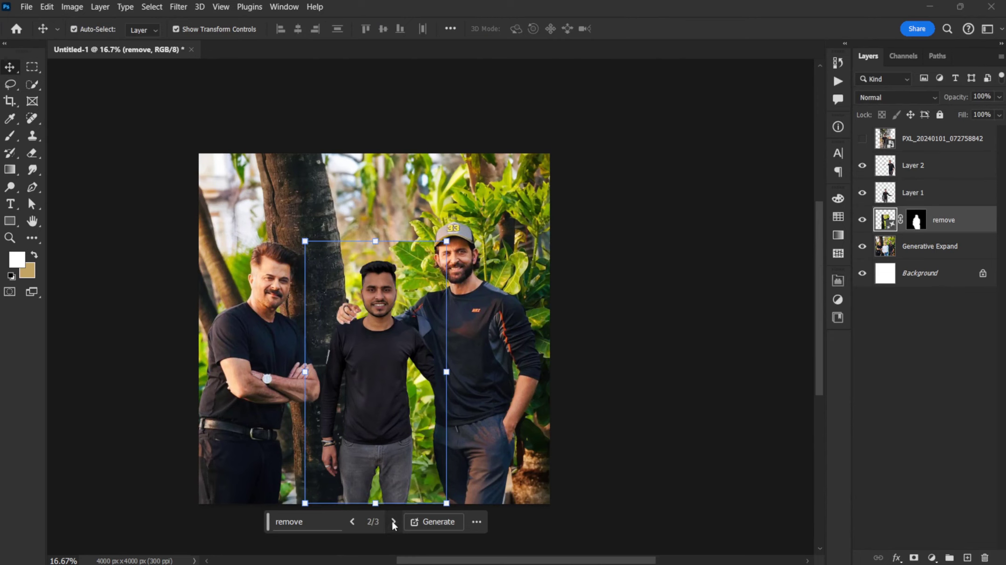
drag(394, 372, 397, 341)
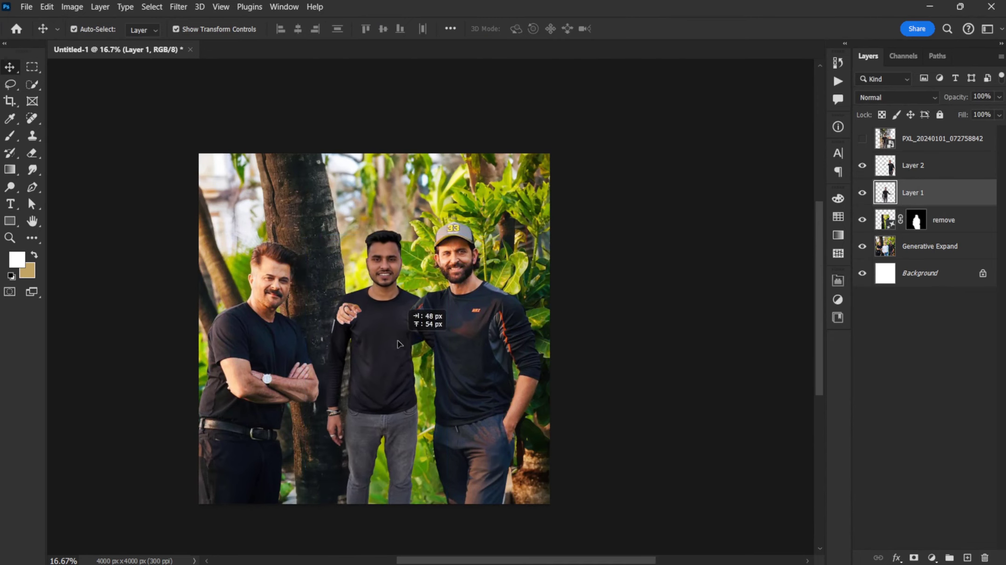
- Rescale the cut-out man to 98.54% and settle him between the other two
key(ctrl+plus)
key(ctrl+t)
drag(435, 135, 435, 175)
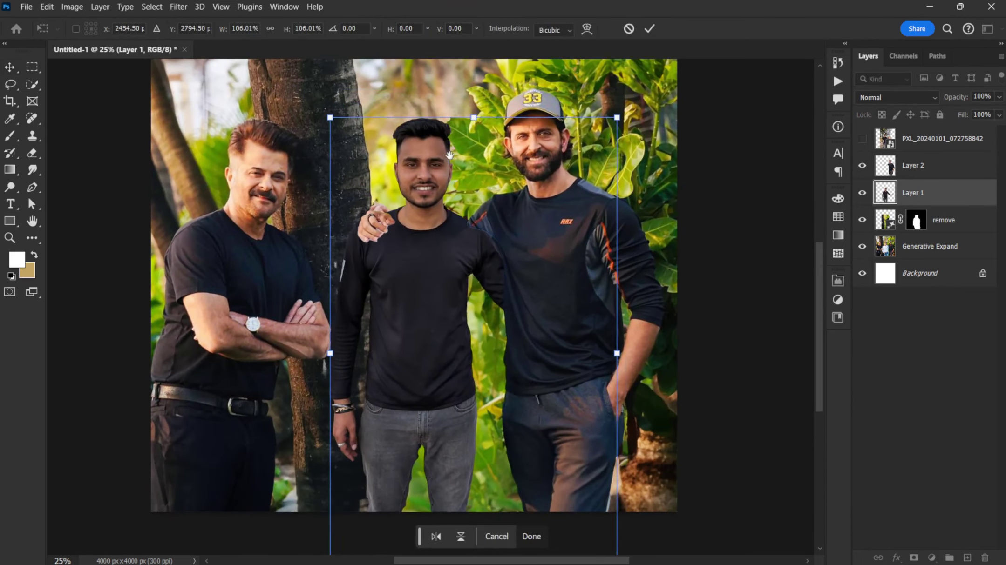
scroll(436, 174, up, 1)
scroll(430, 195, up, 1)
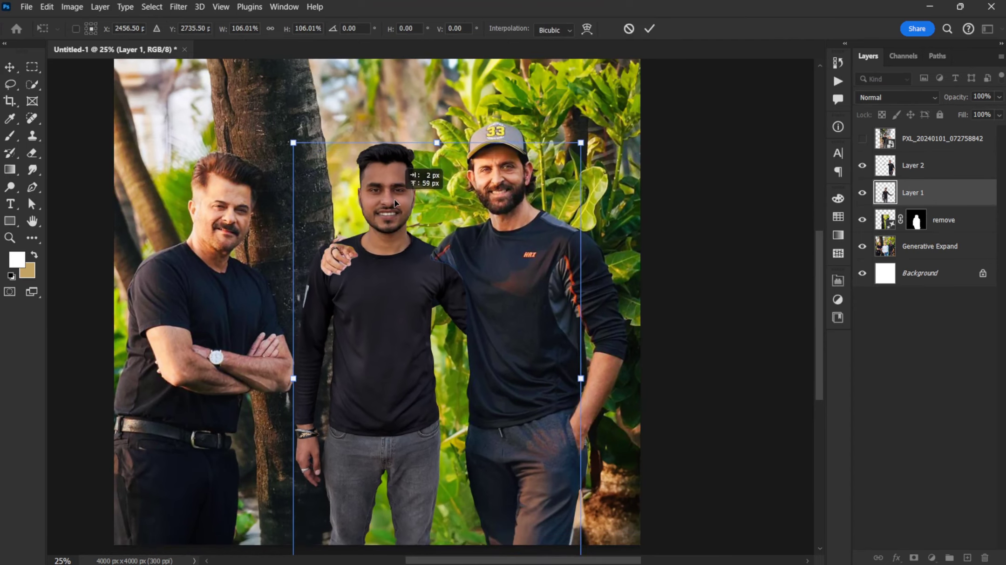
click(652, 29)
key(ctrl+t)
scroll(426, 253, up, 1)
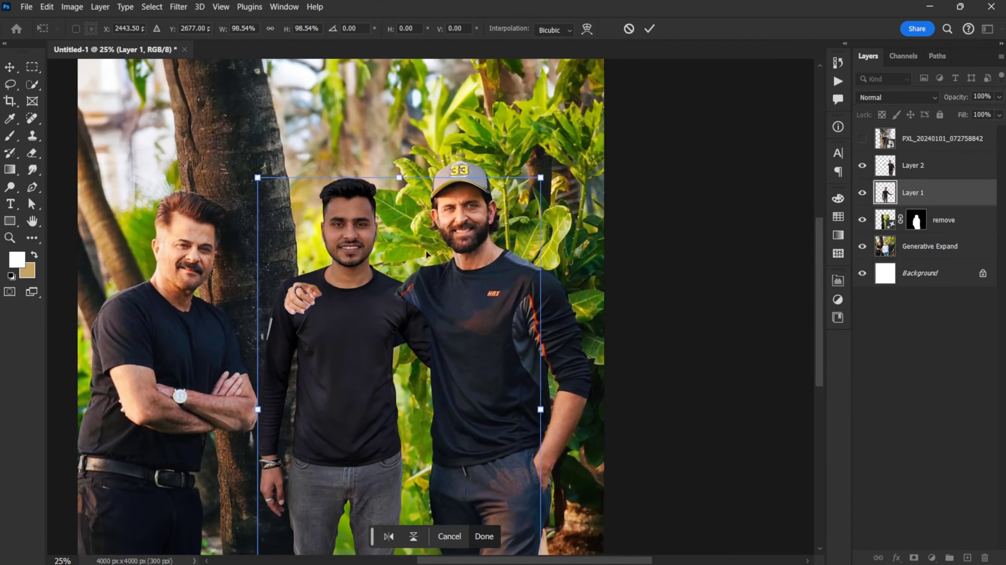
click(650, 28)
scroll(608, 183, down, 1)
- Cut the capped man's hand on the middle man's shoulder onto a hidden Layer 3
key(alt+bracketright)
key(l)
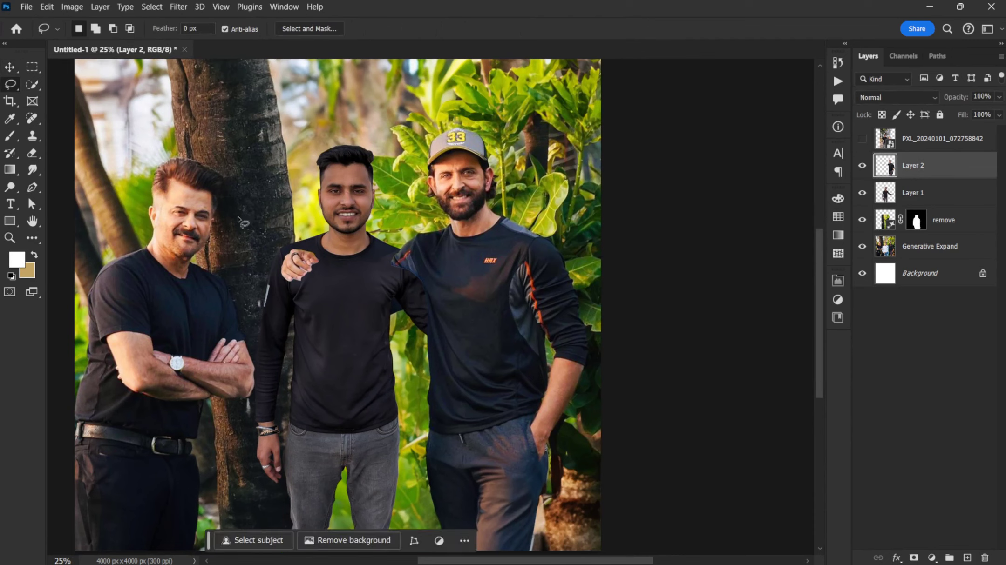
drag(238, 220, 240, 223)
key(ctrl+shift+j)
key(ctrl+comma)
key(v)
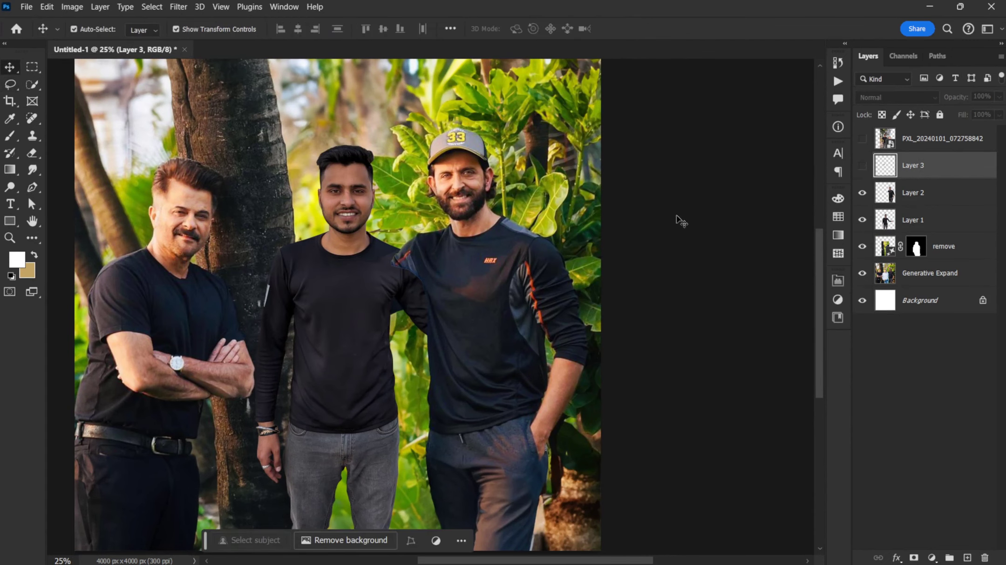
scroll(680, 221, up, 1)
key(ctrl+minus)
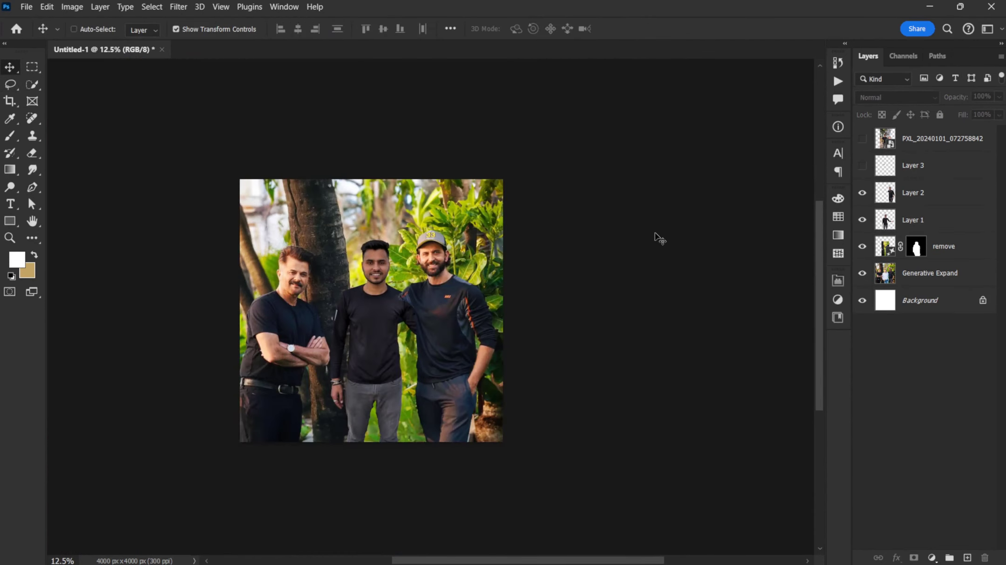
key(ctrl+plus)
- Merge the generated fill layers and hide the cut-out man's layer
drag(656, 256, 686, 238)
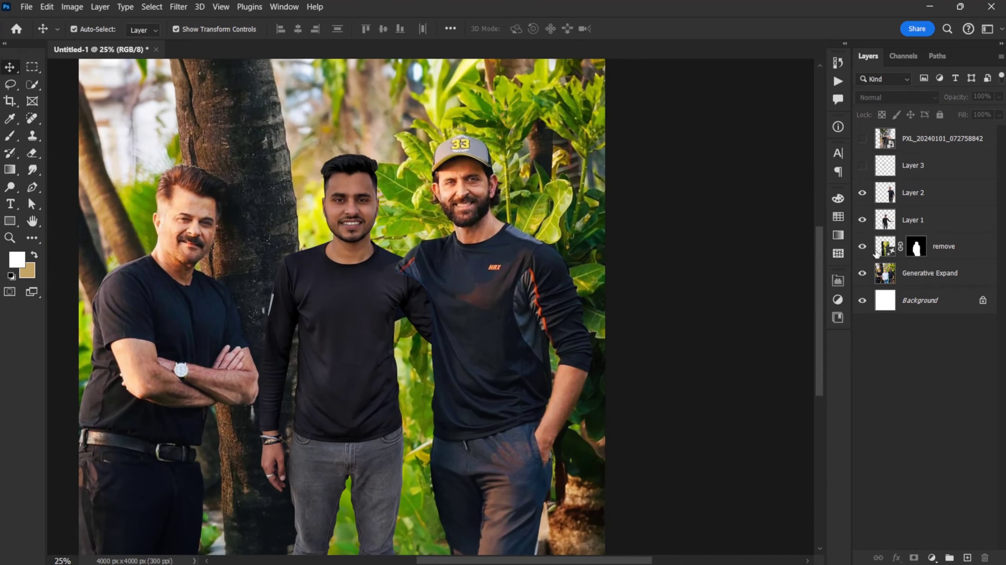
click(877, 254)
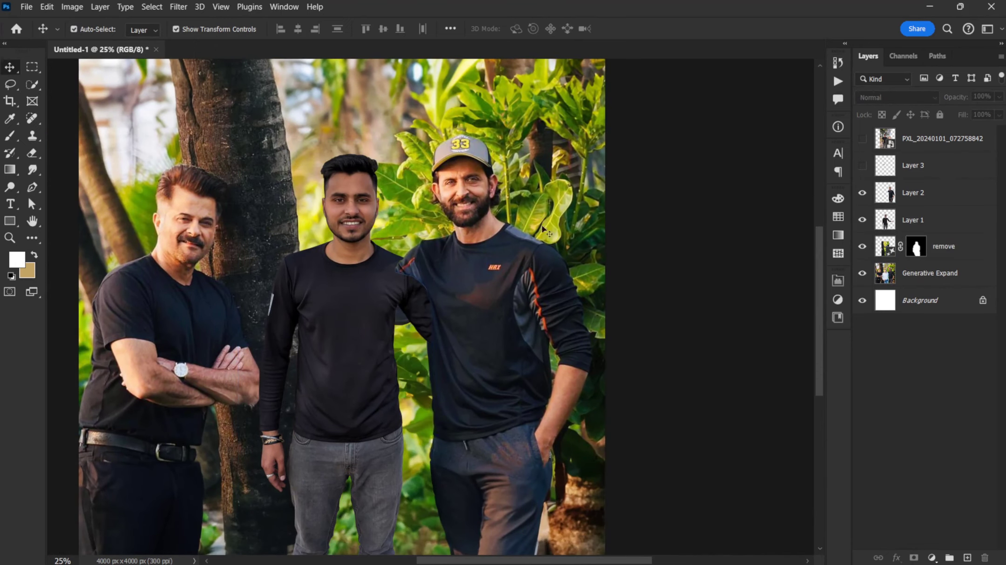
right_click(961, 244)
click(892, 417)
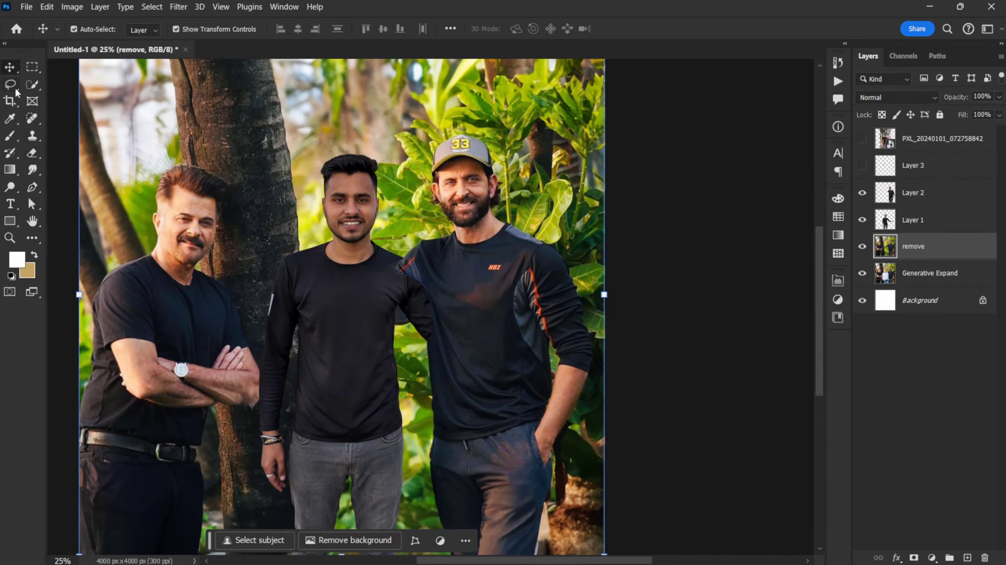
click(862, 220)
- Lasso the capped man's arm and replace it with Content-Aware Fill
right_click(32, 84)
click(84, 83)
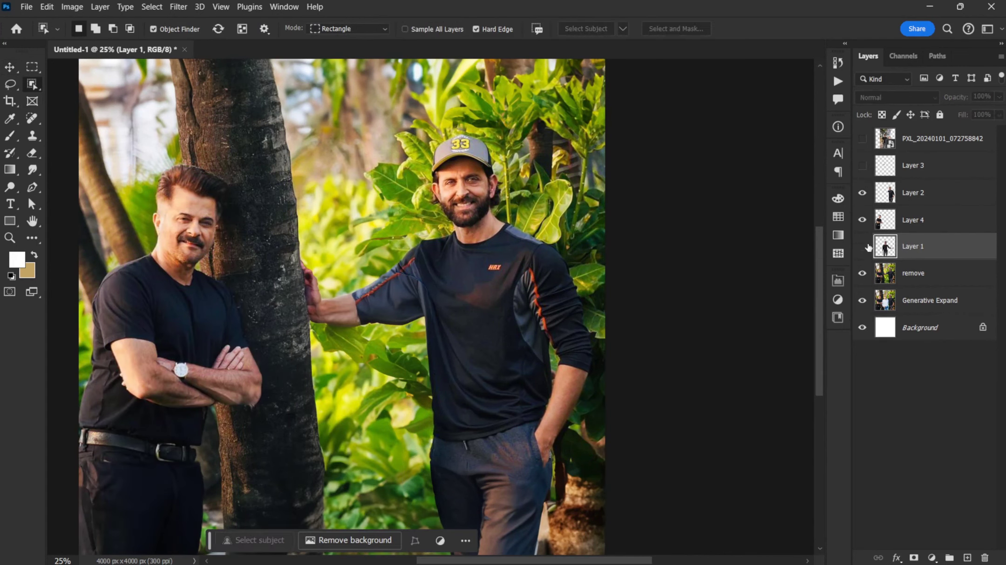
key(l)
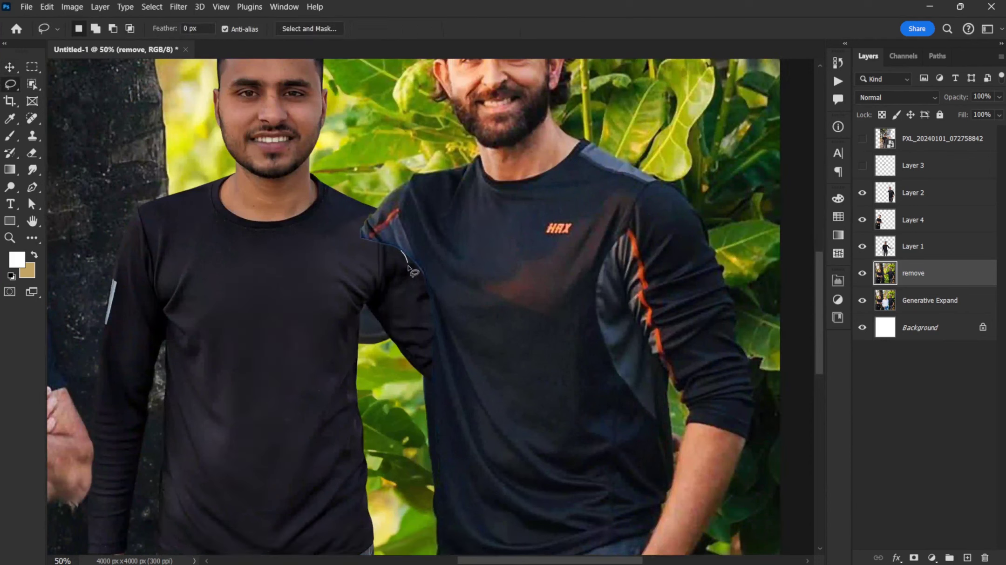
drag(379, 238, 345, 238)
click(47, 6)
click(51, 200)
click(579, 139)
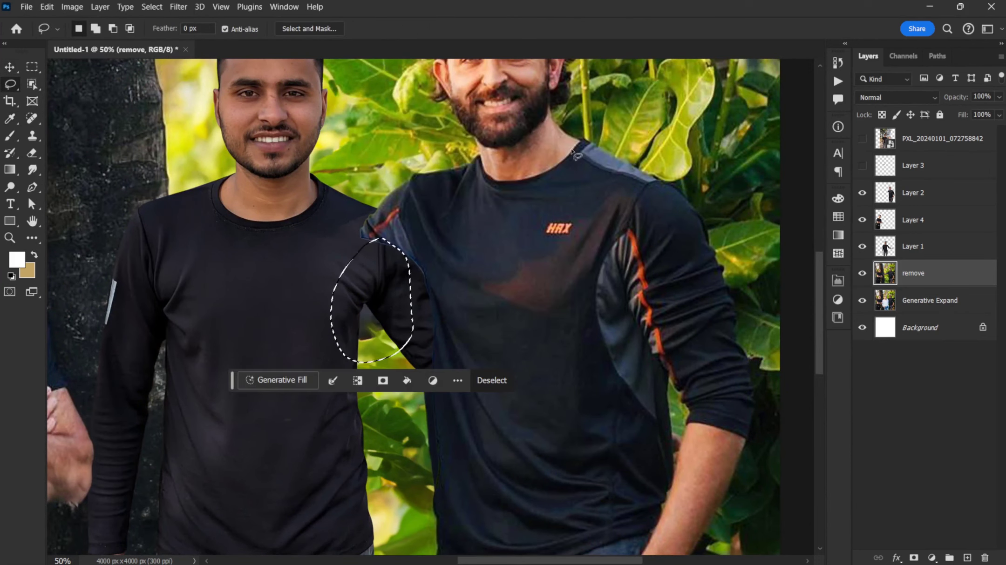
- Regenerate the right man's outstretched arm area with Generative Fill 'remove', choosing variation 2
click(292, 381)
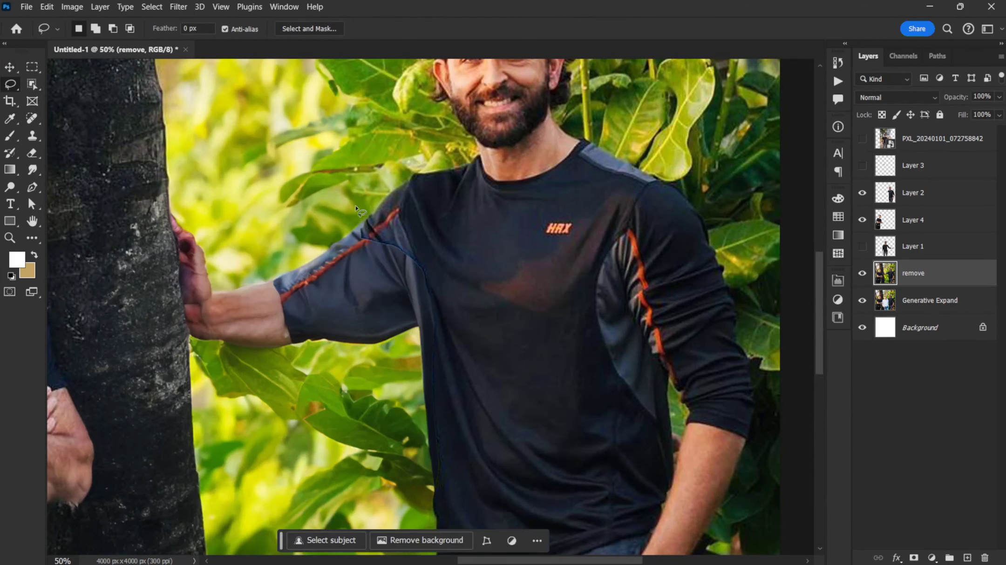
drag(356, 205, 379, 361)
drag(358, 217, 359, 218)
click(196, 414)
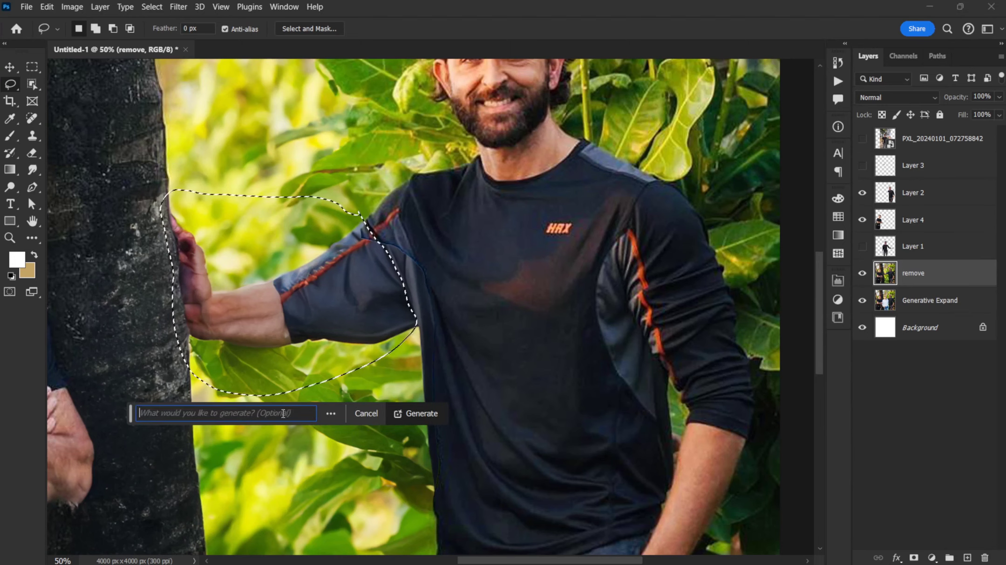
text(remove)
click(416, 413)
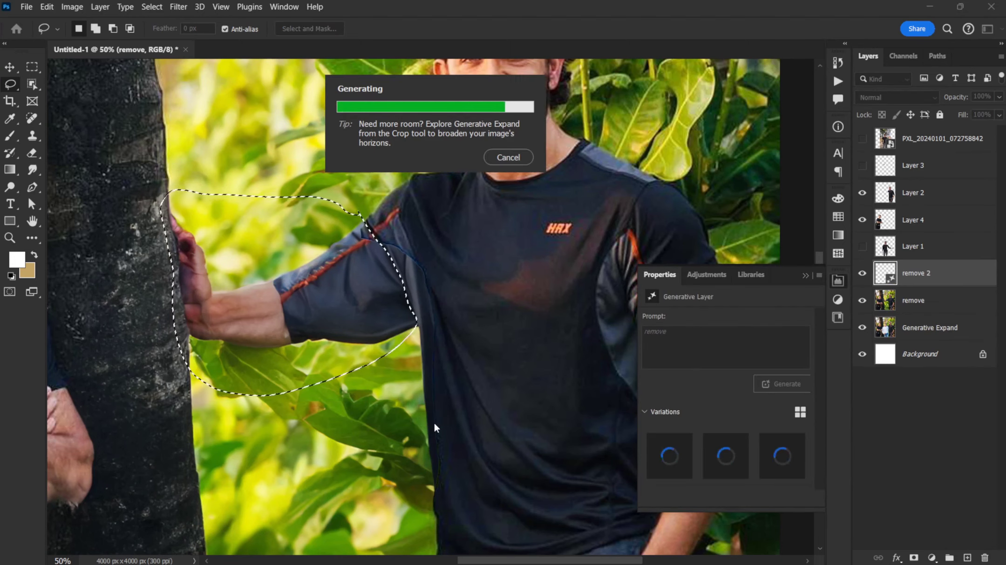
click(980, 458)
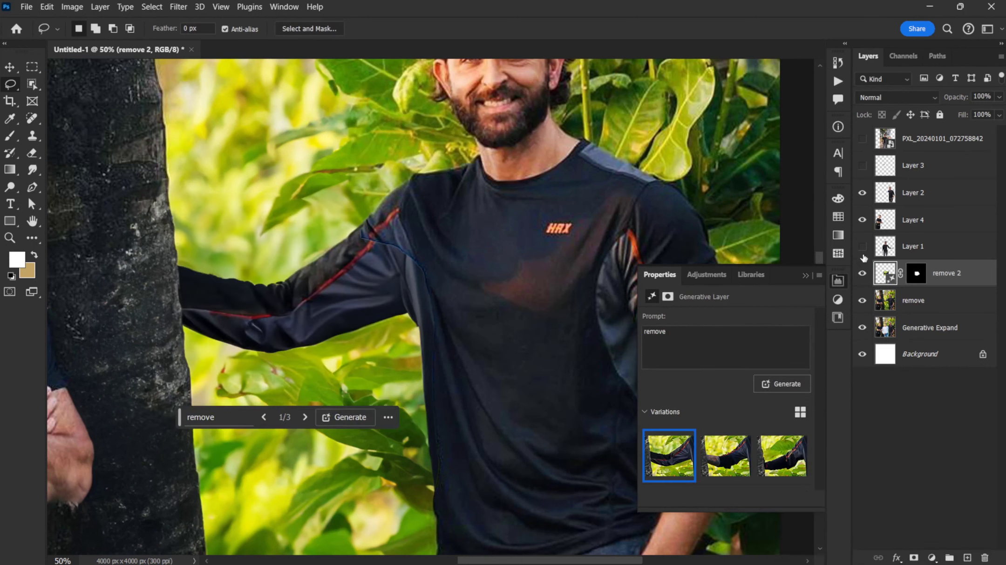
click(862, 247)
click(305, 417)
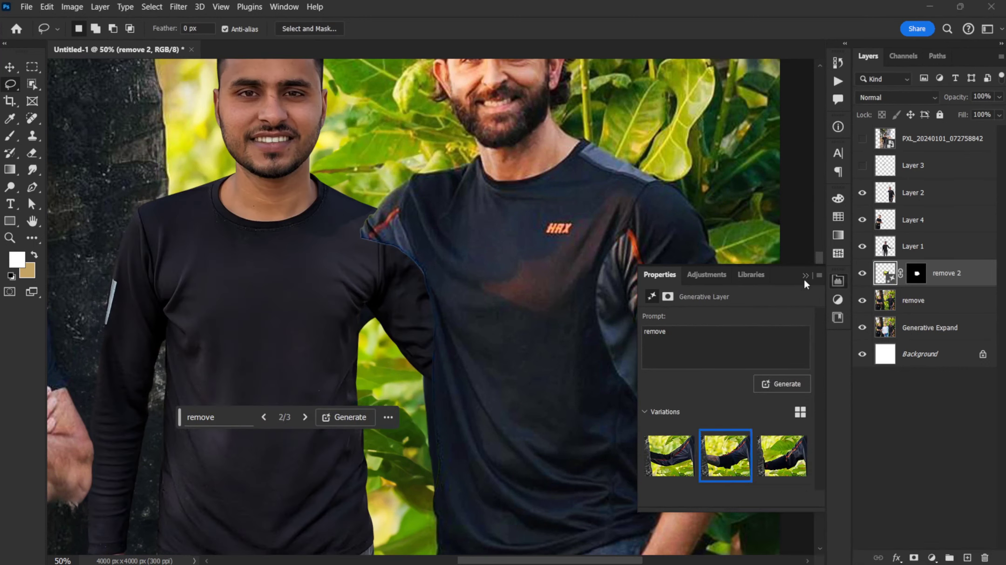
click(805, 275)
- Merge the remove and remove 2 layers into one layer
key(v)
shift+click(913, 300)
right_click(913, 300)
click(876, 415)
- Set up the Clone Stamp with a 175 brush and a source near the armpit
click(32, 135)
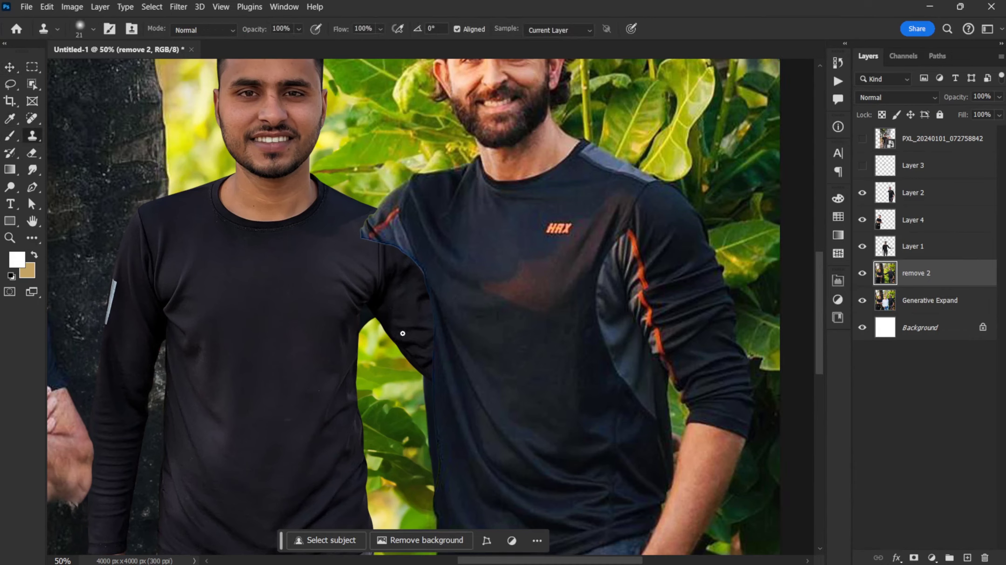
right_click(346, 329)
click(367, 328)
click(461, 240)
alt+click(381, 360)
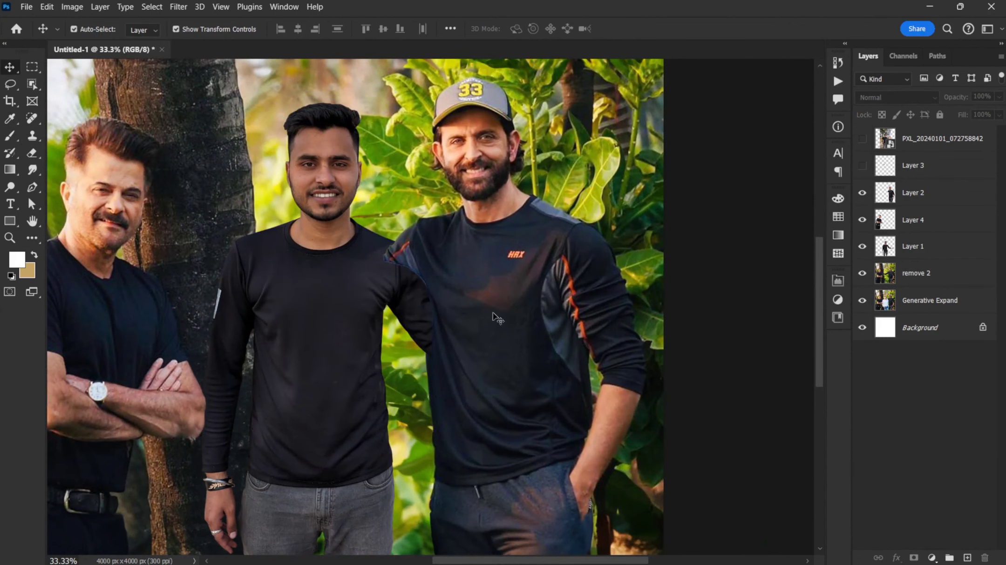
- Hide Layers 1 and 2 and select the remove 2 layer
click(493, 313)
click(862, 193)
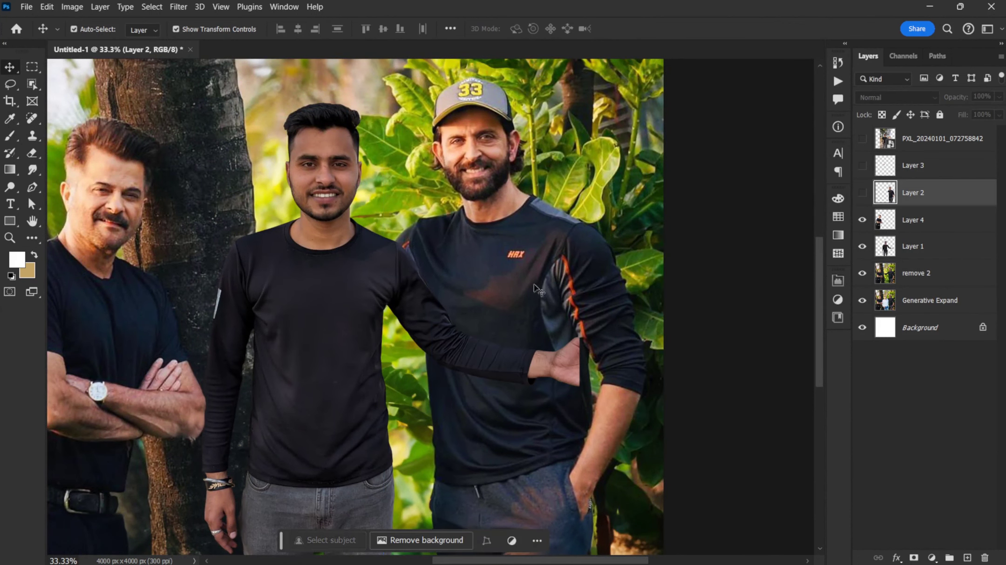
click(915, 274)
click(862, 246)
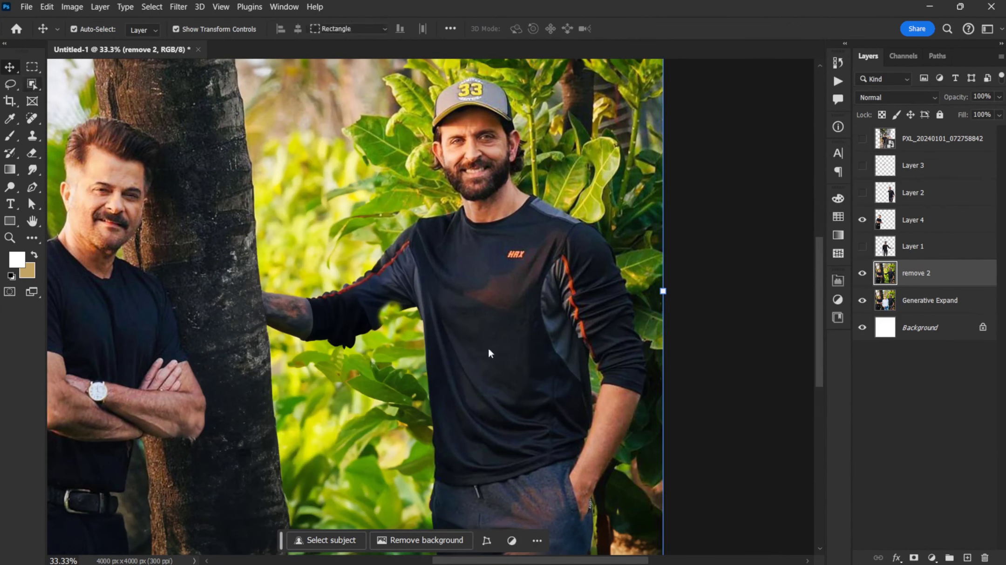
- Create a new layer and lasso around the middle man's chest
key(w)
key(ctrl+j)
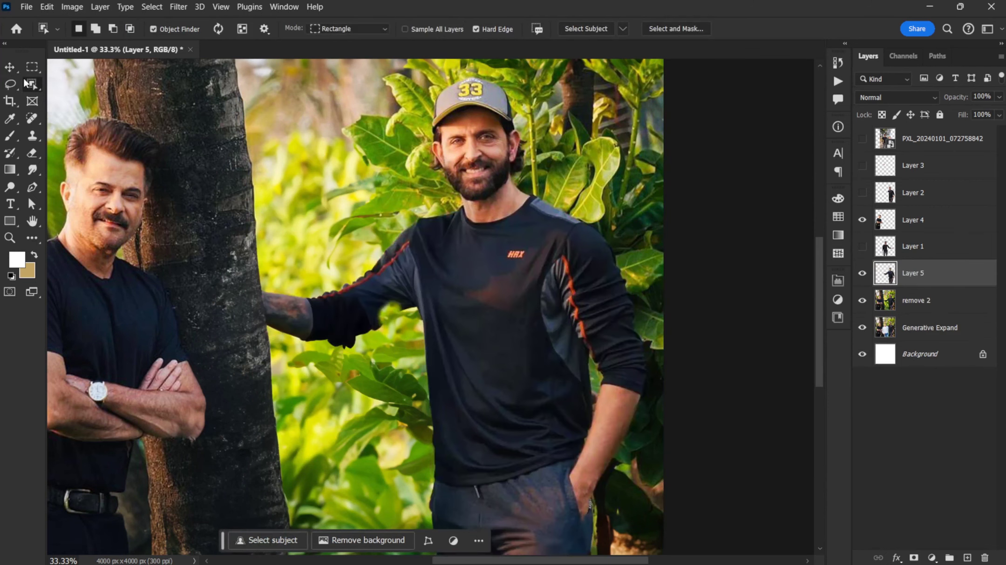
key(l)
click(862, 246)
drag(382, 229, 398, 305)
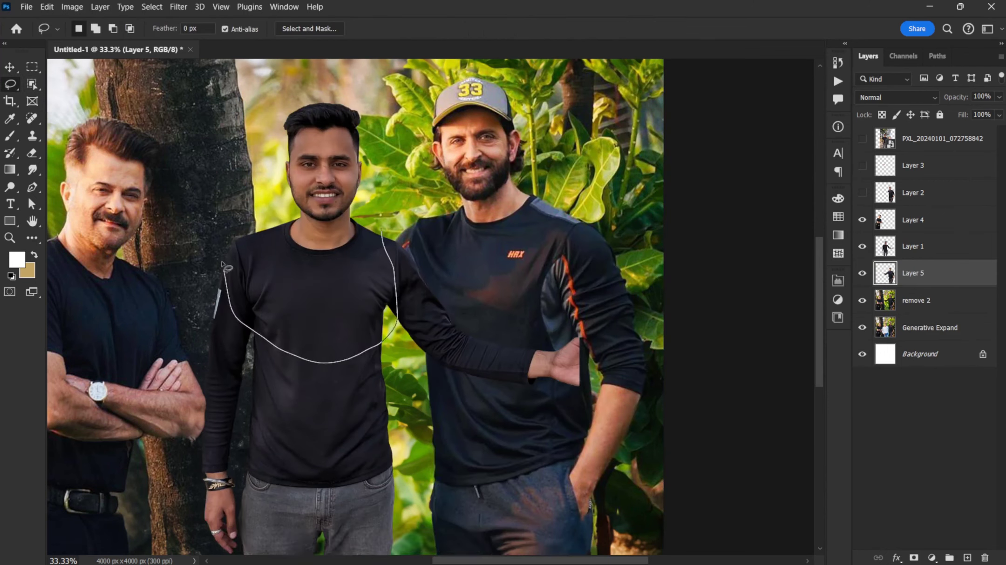
drag(223, 265, 230, 186)
key(ctrl+d)
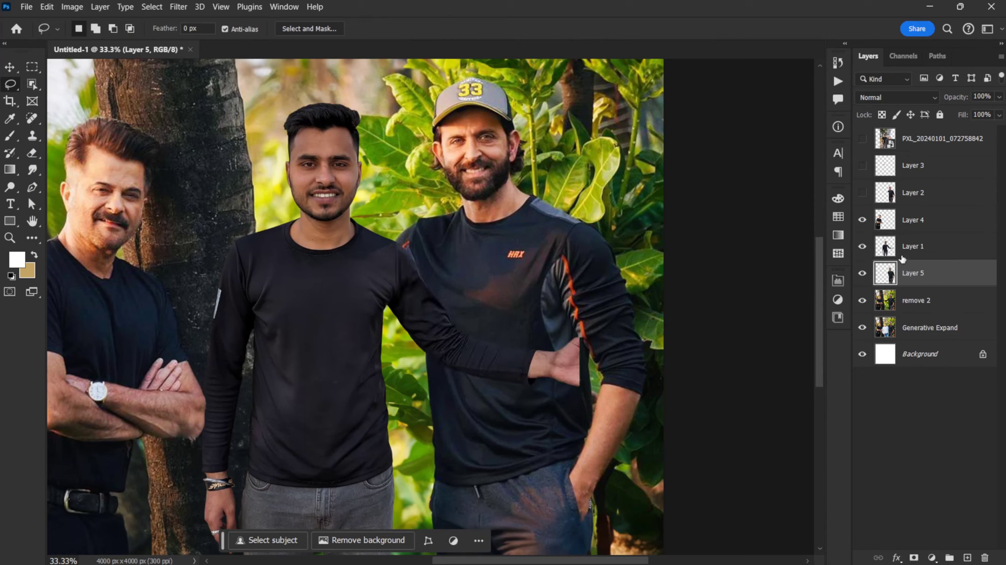
- Try reordering and merging Layers 1, 5 and 2, then undo the change
click(862, 193)
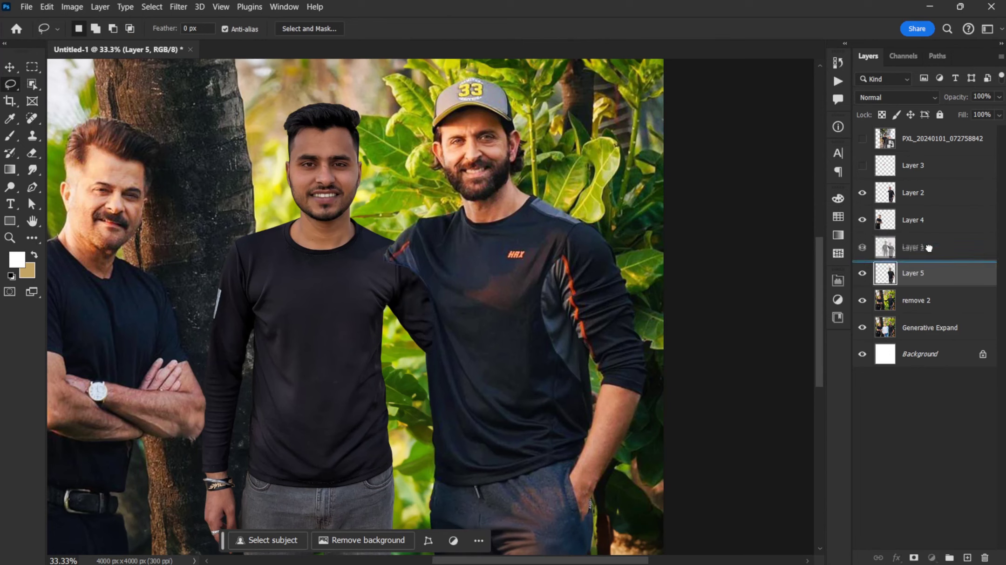
drag(928, 248, 931, 279)
right_click(950, 247)
click(842, 417)
drag(913, 193, 909, 235)
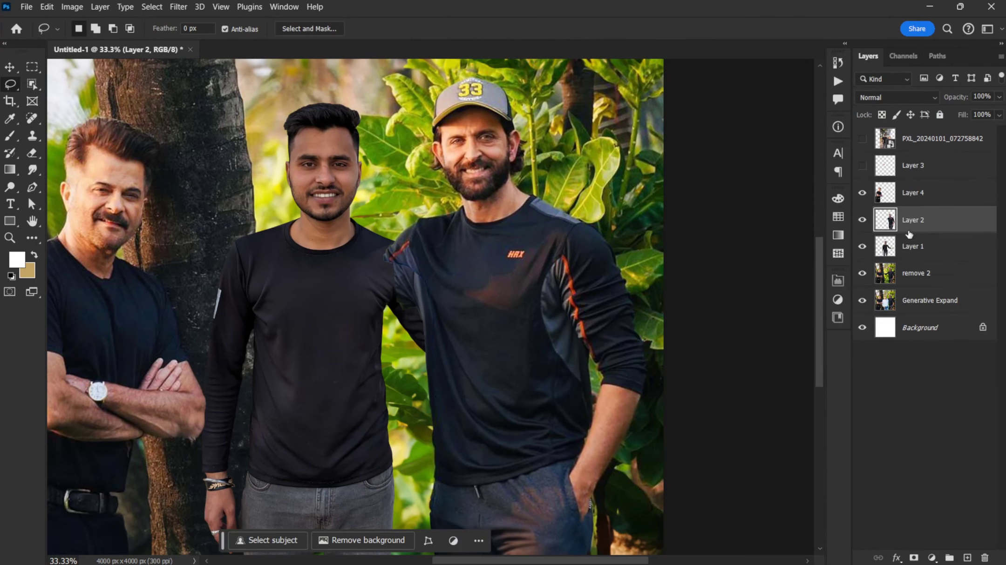
key(ctrl+z)
key(ctrl+z)
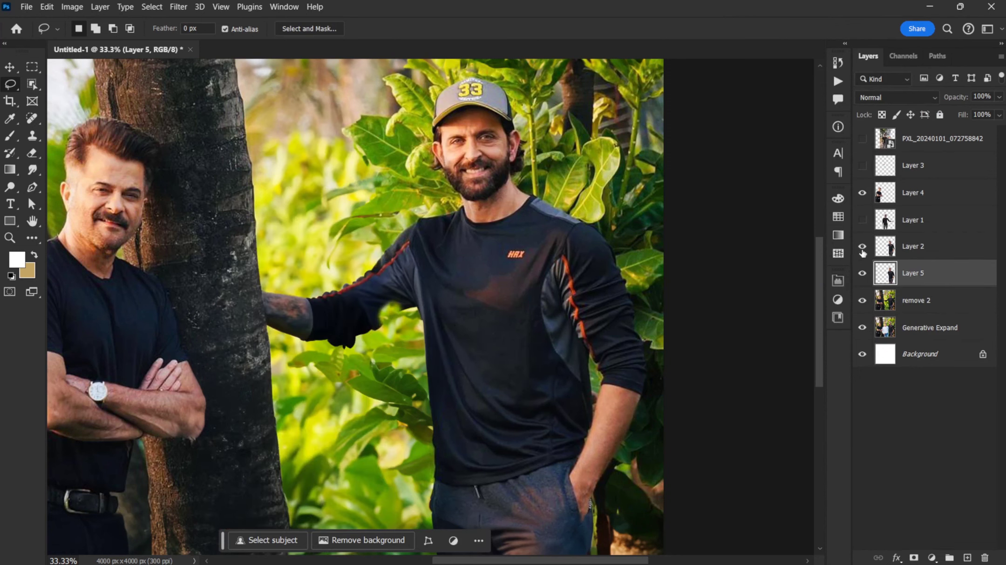
- Trace along the shirt's left edge and place Layer 1 below Layer 5
key(ctrl+plus)
key(ctrl+plus)
mouse_move(340, 205)
mouse_down()
mouse_move(422, 326)
mouse_move(377, 232)
mouse_move(210, 160)
mouse_up()
click(862, 220)
drag(912, 220, 913, 279)
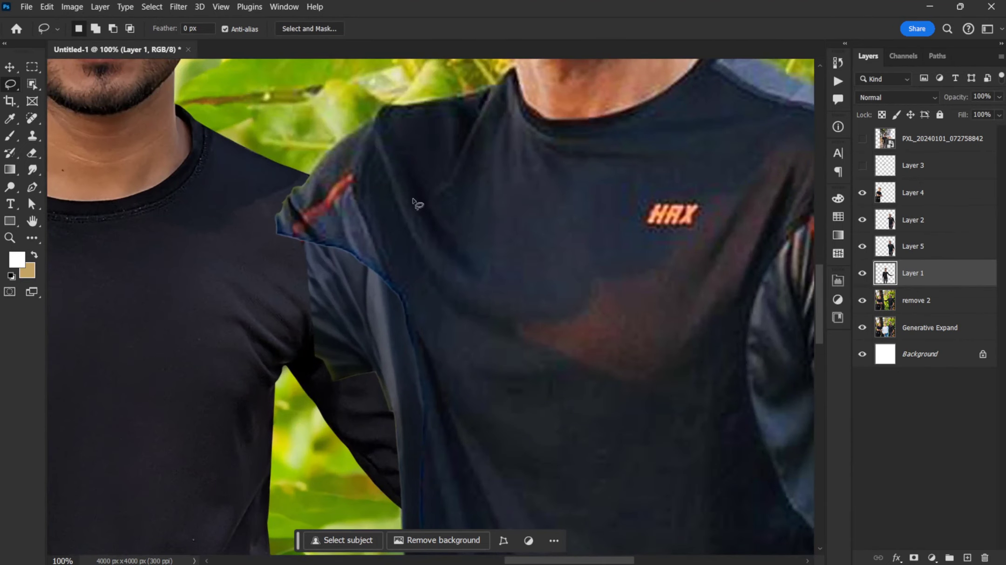
- Hide Layers 1, 4, 5 and remove 2, and load the dark-shirt man's outline
click(862, 273)
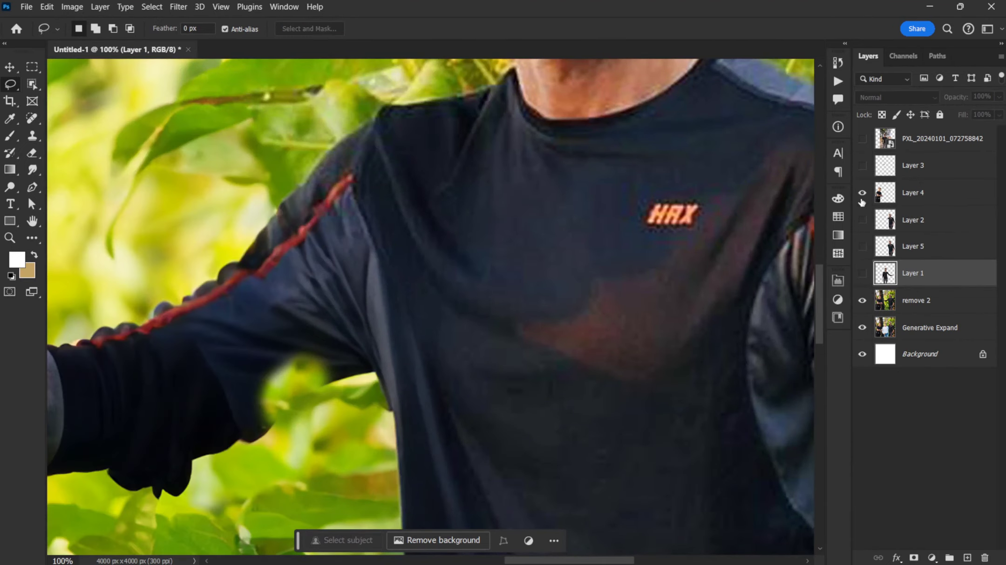
click(862, 300)
click(862, 193)
click(862, 246)
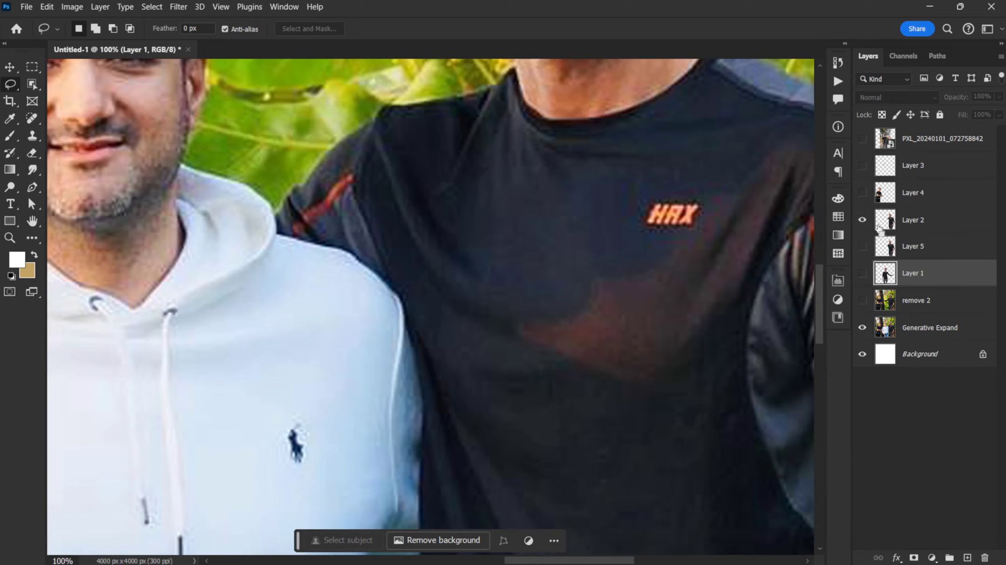
ctrl+click(880, 227)
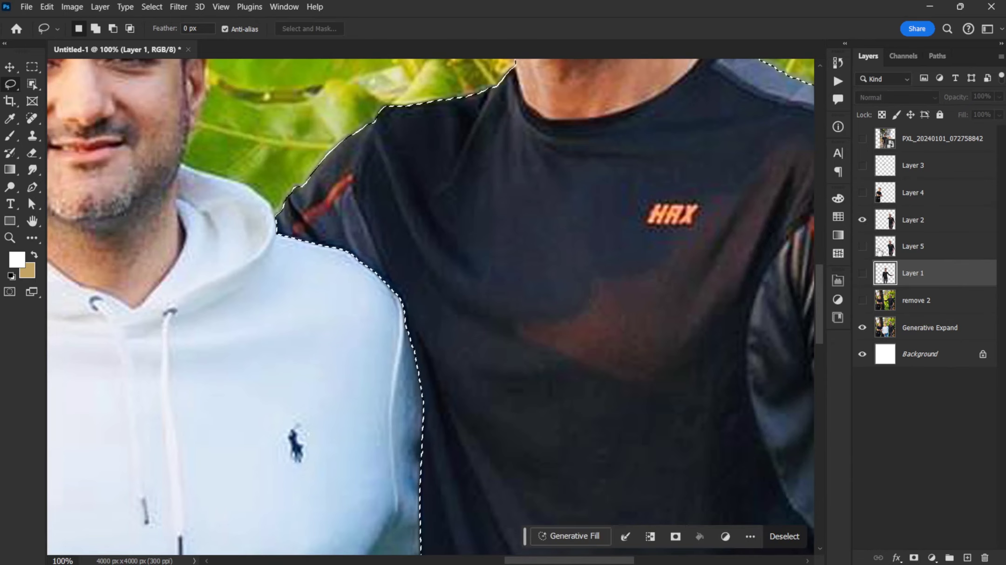
click(862, 246)
key(ctrl+d)
- Delete the stray dark sleeve over the white hoodie and merge Layer 5 down
key(p)
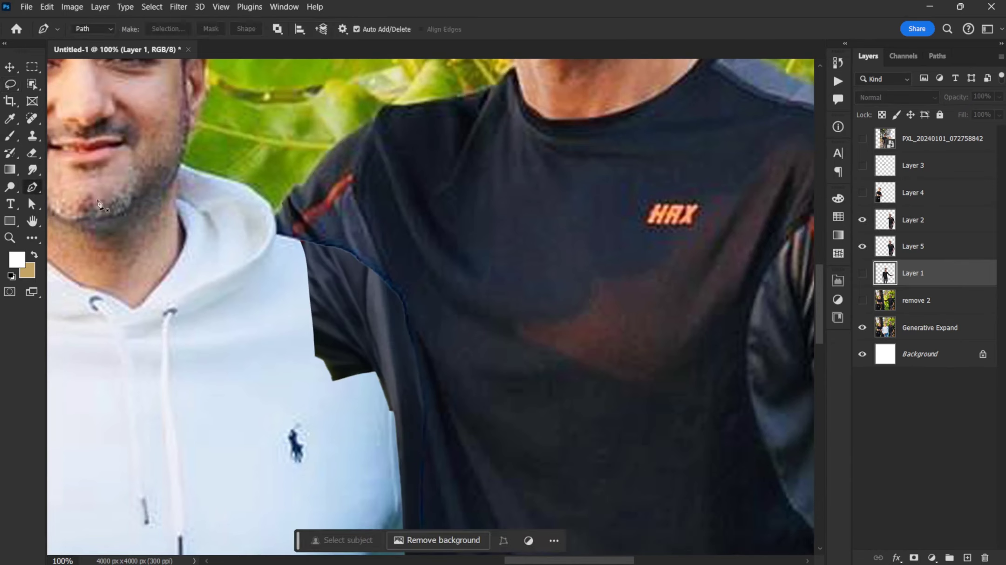
key(ctrl+plus)
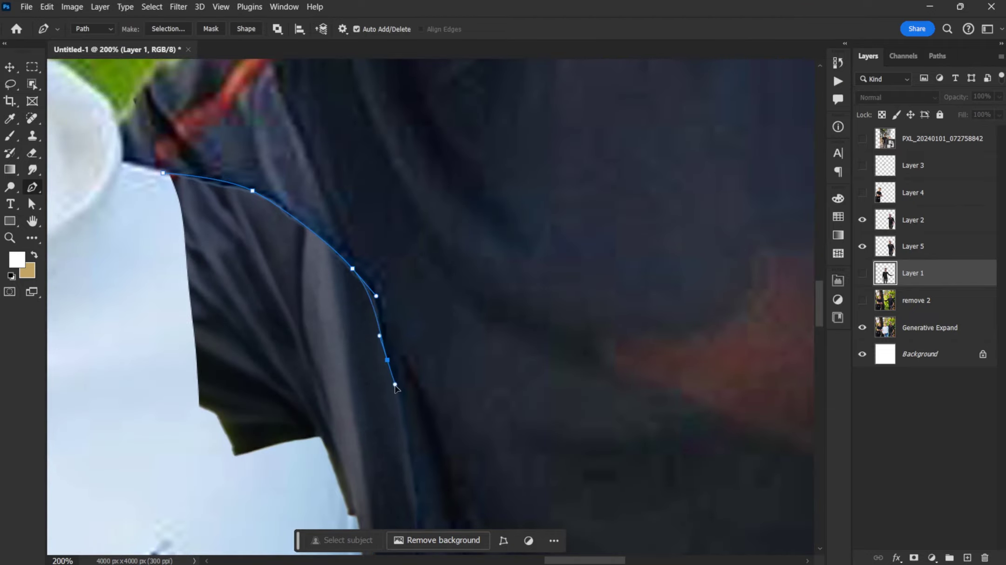
key(ctrl+minus)
key(ctrl+minus)
key(ctrl+minus)
right_click(365, 278)
click(419, 320)
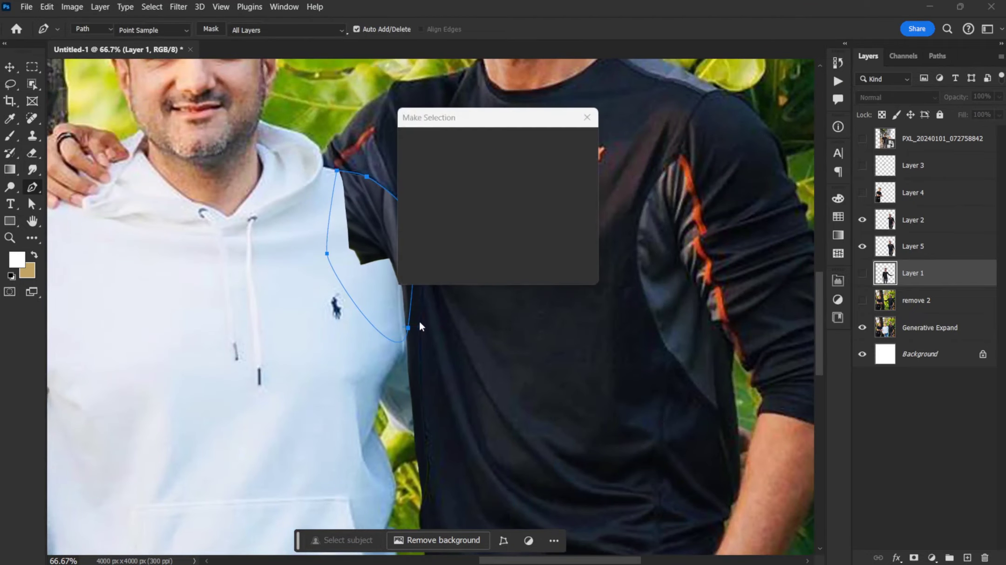
key(Return)
click(913, 247)
key(Delete)
key(ctrl+d)
key(ctrl+e)
- Start a new pen path along the shoulder edge on Layer 2
key(v)
click(913, 219)
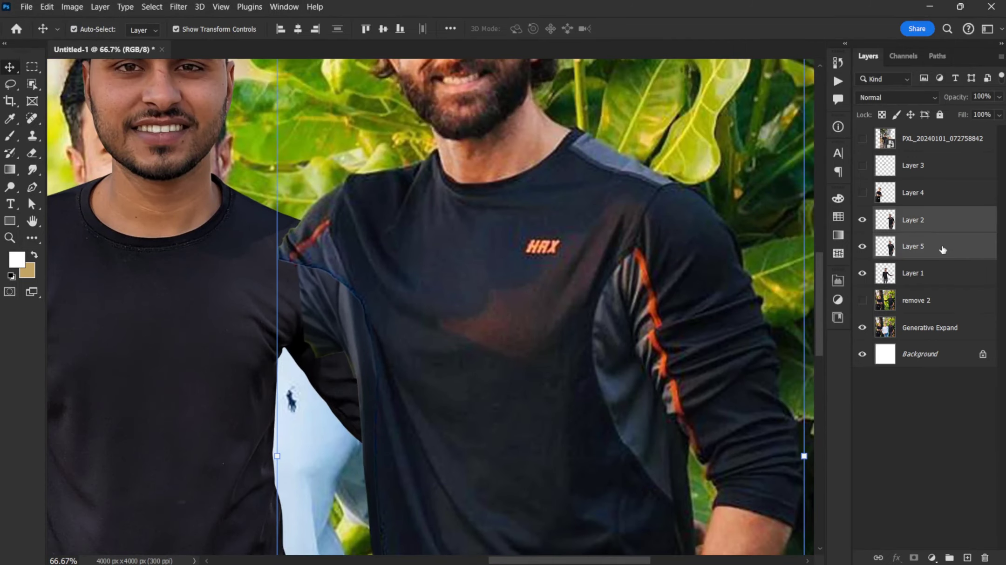
key(ctrl+plus)
key(p)
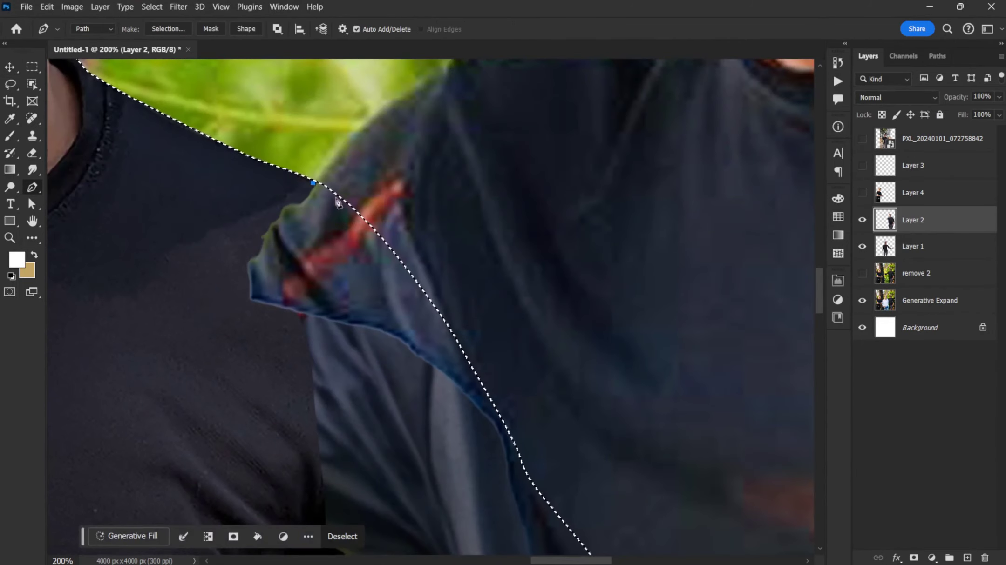
click(456, 340)
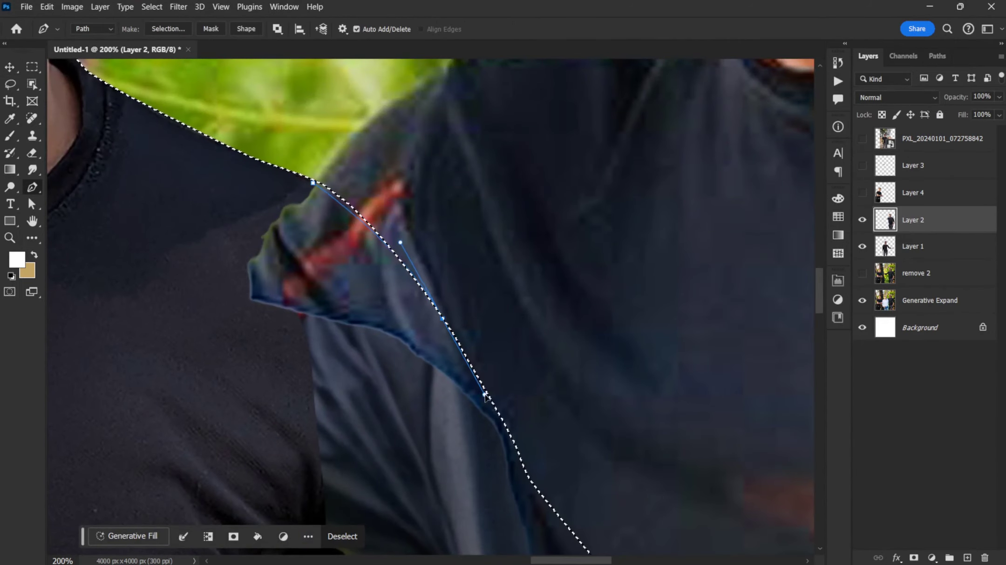
key(space)
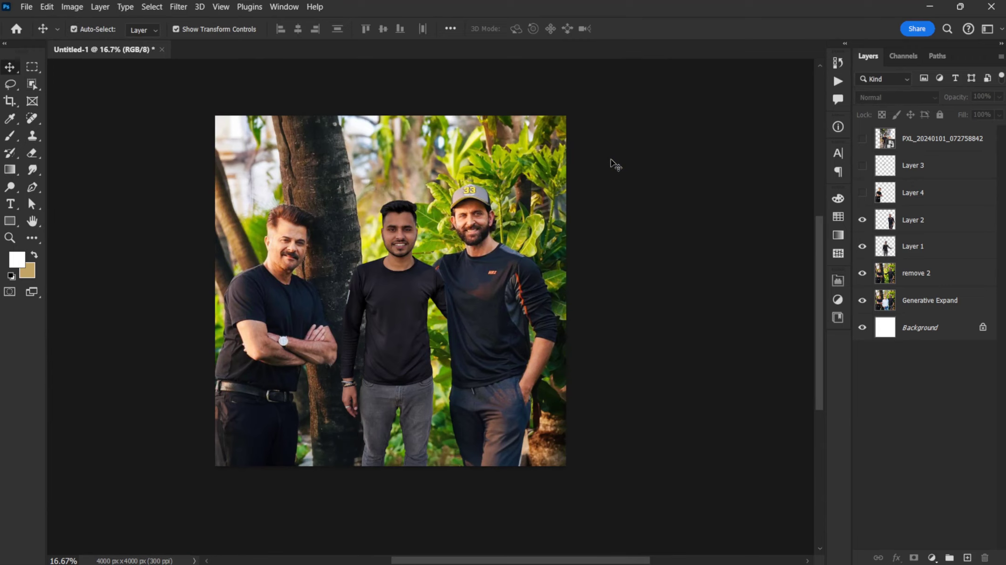
- Reselect the middle man's layer and nudge him up slightly
click(385, 234)
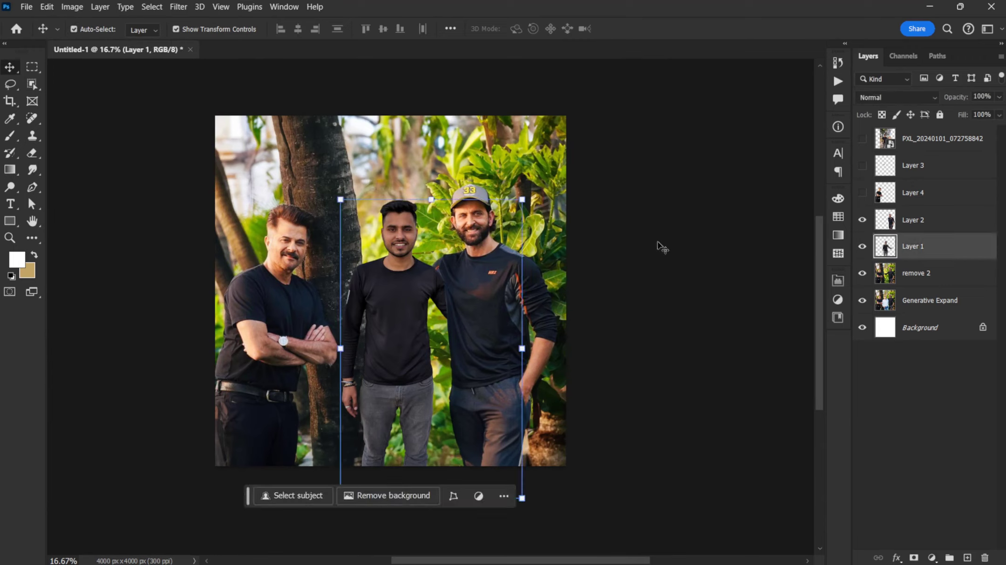
click(658, 246)
drag(411, 220, 412, 215)
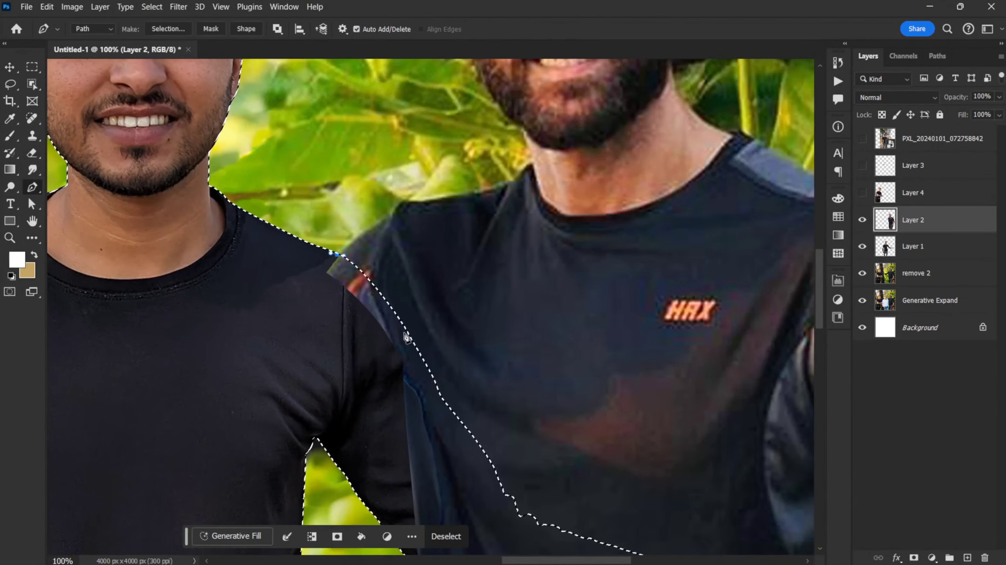
- Trace the shoulder edge over the right man's shirt with a curved pen path
click(339, 254)
drag(396, 326, 402, 360)
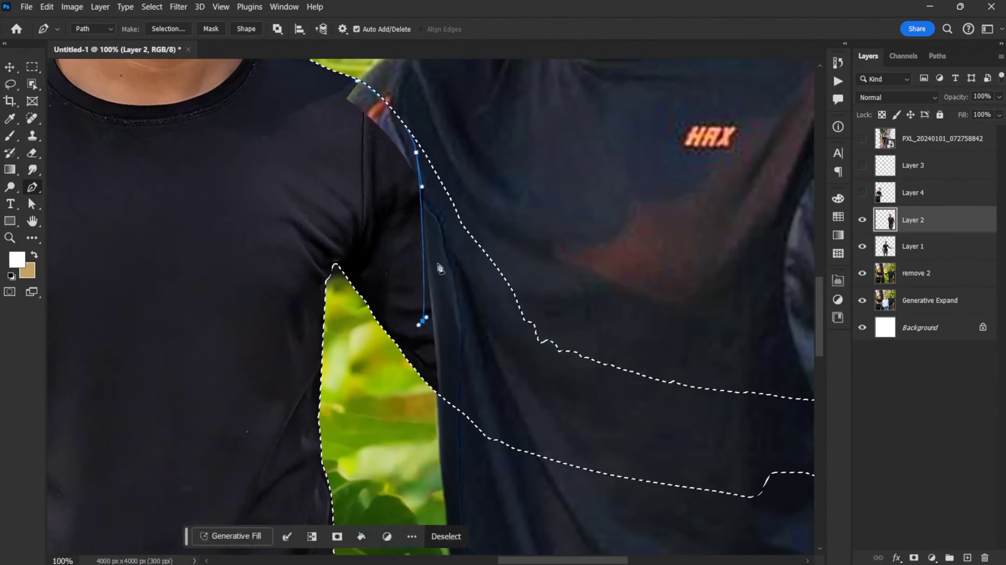
scroll(412, 434, down, 3)
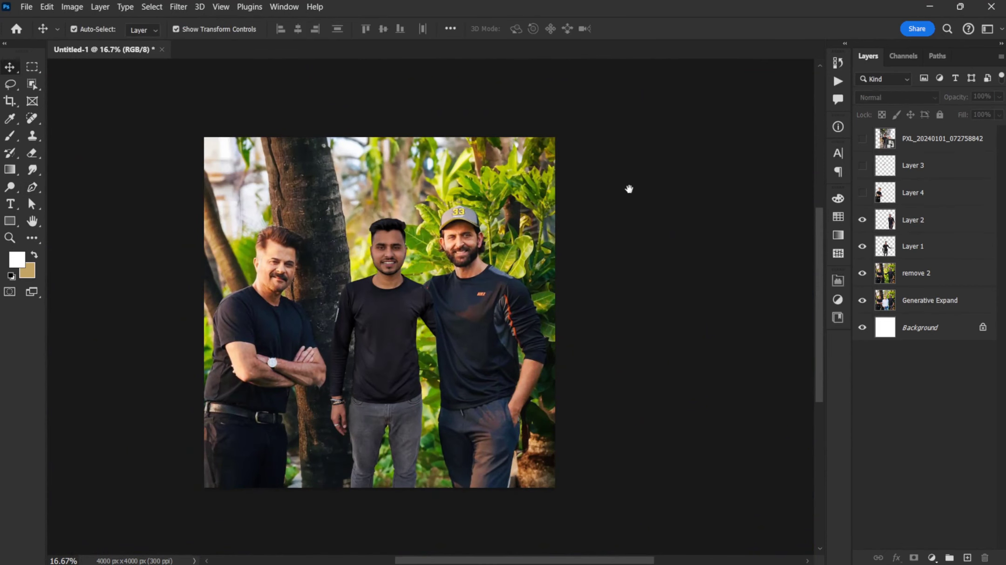
- Hide the remove 2 layer, then rotate and shrink the hand on the shoulder with Free Transform
click(388, 280)
scroll(359, 270, up, 1)
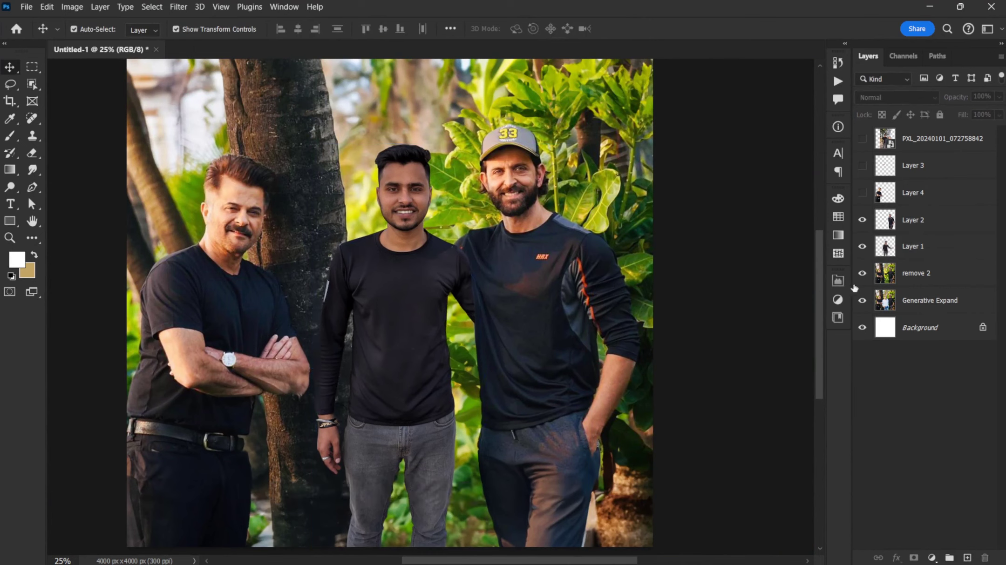
click(862, 273)
click(885, 249)
key(ctrl+t)
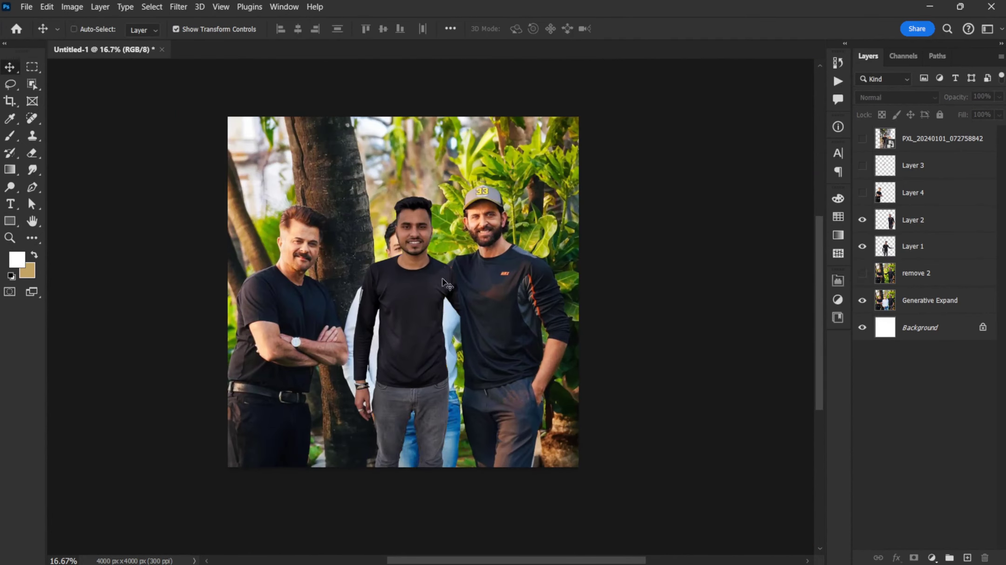
key(ctrl+plus)
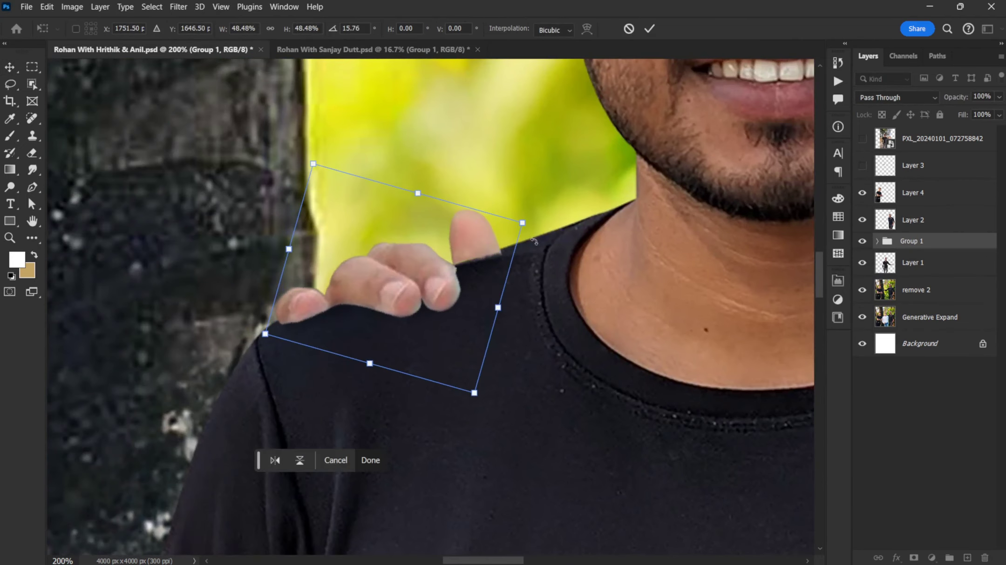
mouse_move(517, 205)
mouse_down()
mouse_move(506, 182)
mouse_move(559, 210)
mouse_up()
key(Return)
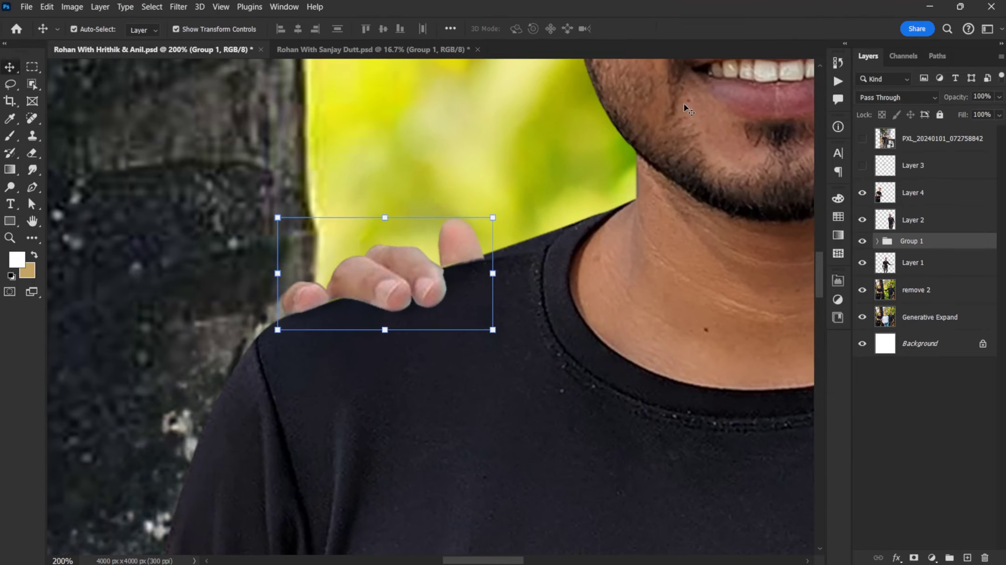
- Move Layer 3 below Group 1, then rotate the hand about 22° onto the shoulder
scroll(684, 104, down, 5)
scroll(771, 283, down, 2)
scroll(778, 144, up, 2)
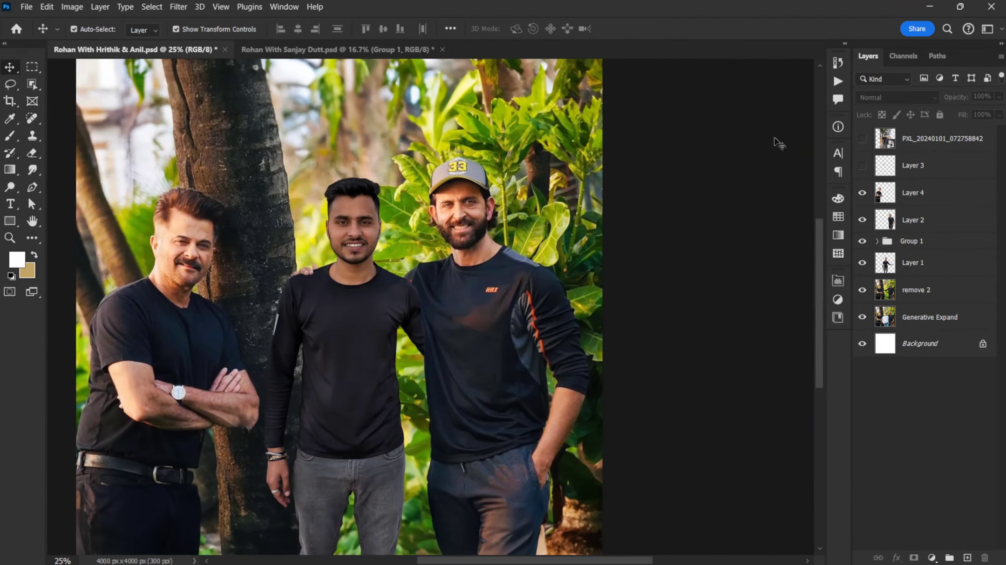
drag(869, 241, 868, 251)
click(862, 240)
scroll(298, 279, up, 4)
drag(451, 368, 471, 326)
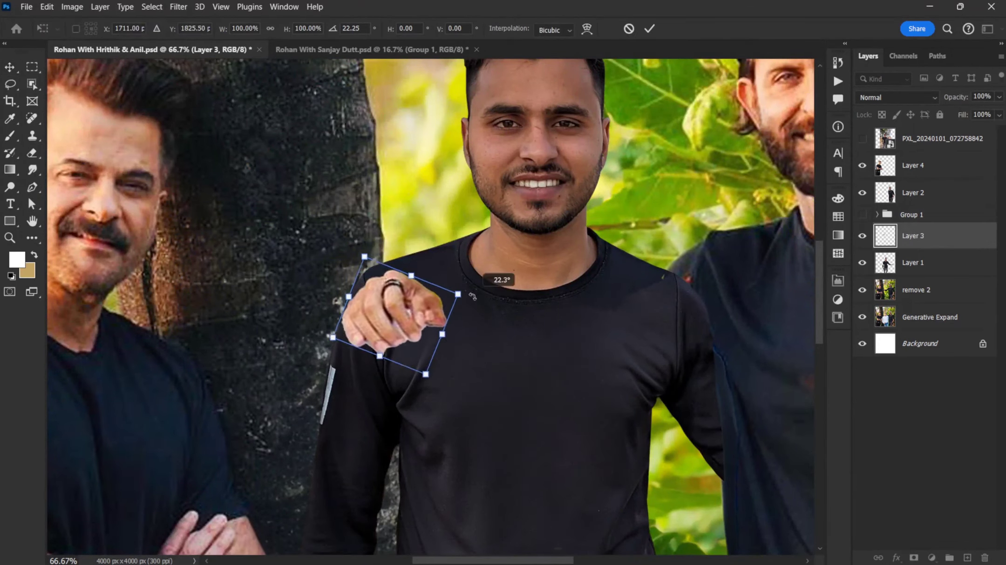
drag(410, 317, 421, 255)
scroll(422, 255, down, 2)
click(649, 28)
- Expand Group 1 and bring up its Brightness/Contrast 4 adjustment settings
scroll(801, 269, down, 2)
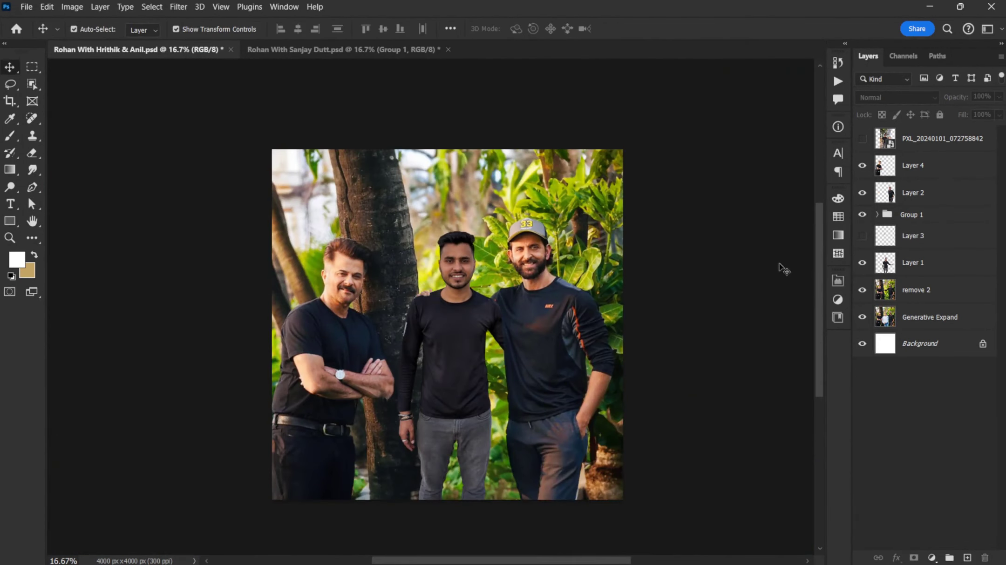
scroll(783, 269, up, 3)
click(393, 279)
scroll(392, 279, up, 3)
click(915, 218)
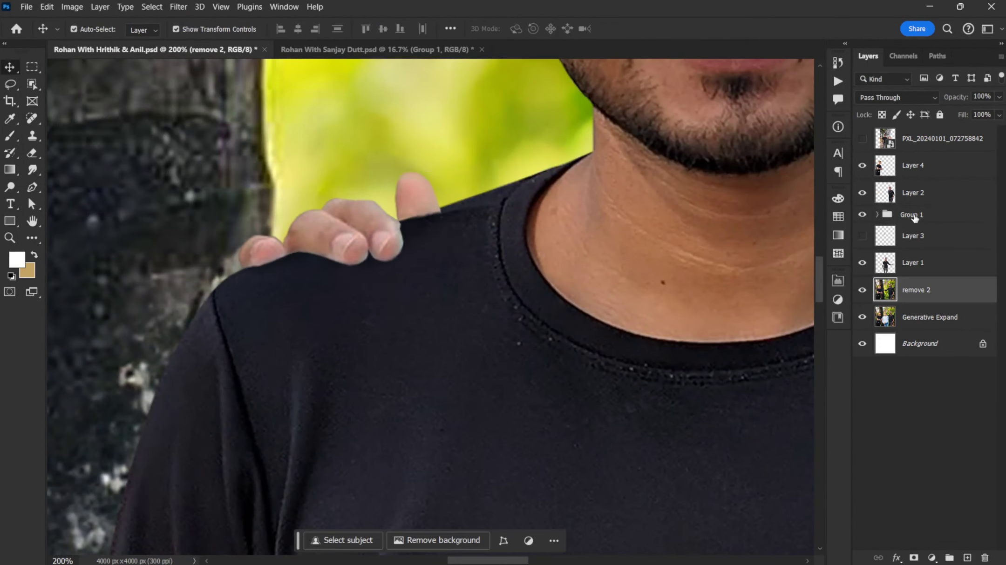
key(ctrl+0)
click(877, 215)
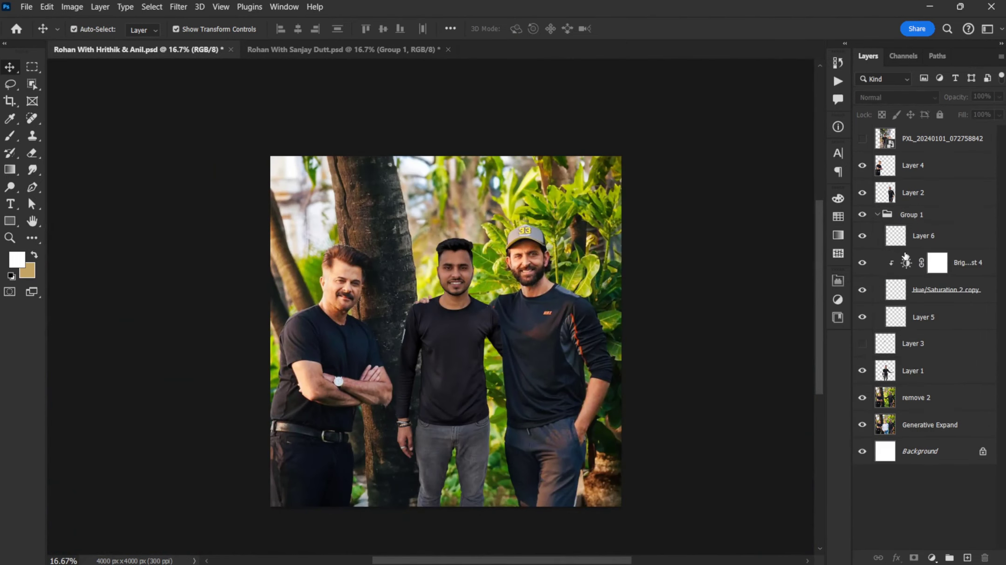
click(905, 257)
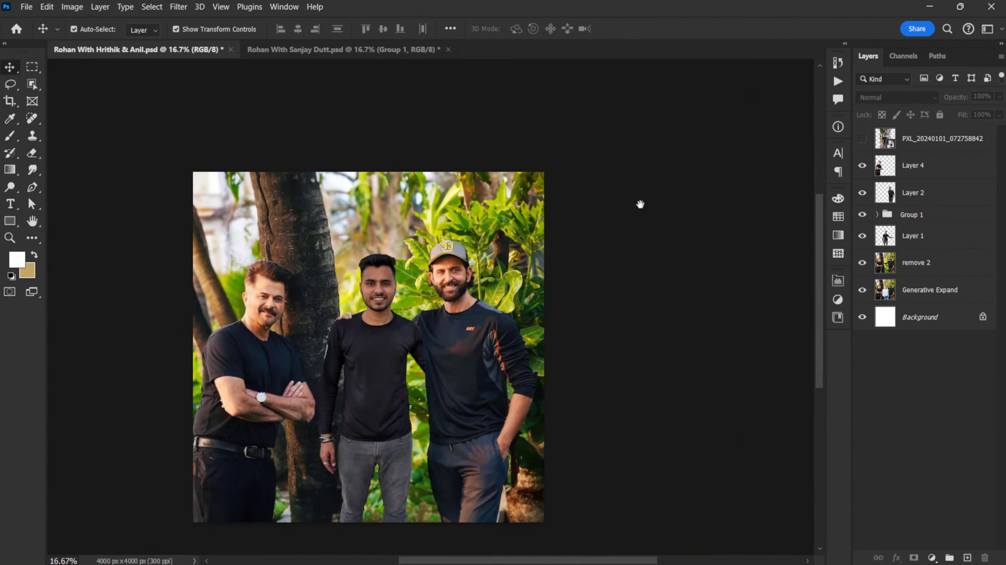
- Add a Brightness/Contrast adjustment above Layer 1 with raised brightness
key(ctrl+plus)
click(912, 262)
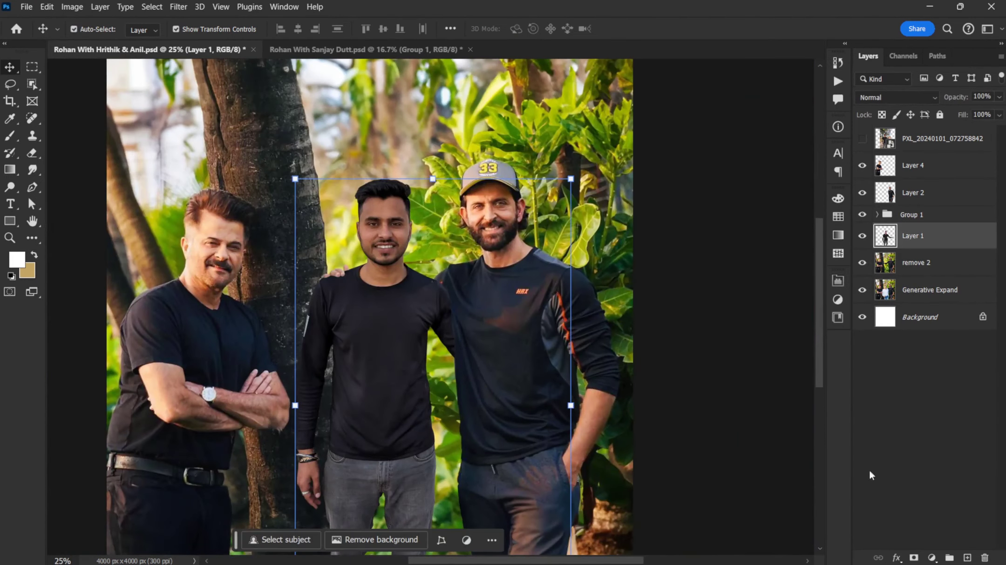
click(932, 558)
click(919, 378)
drag(727, 357, 746, 357)
click(805, 275)
key(ctrl+minus)
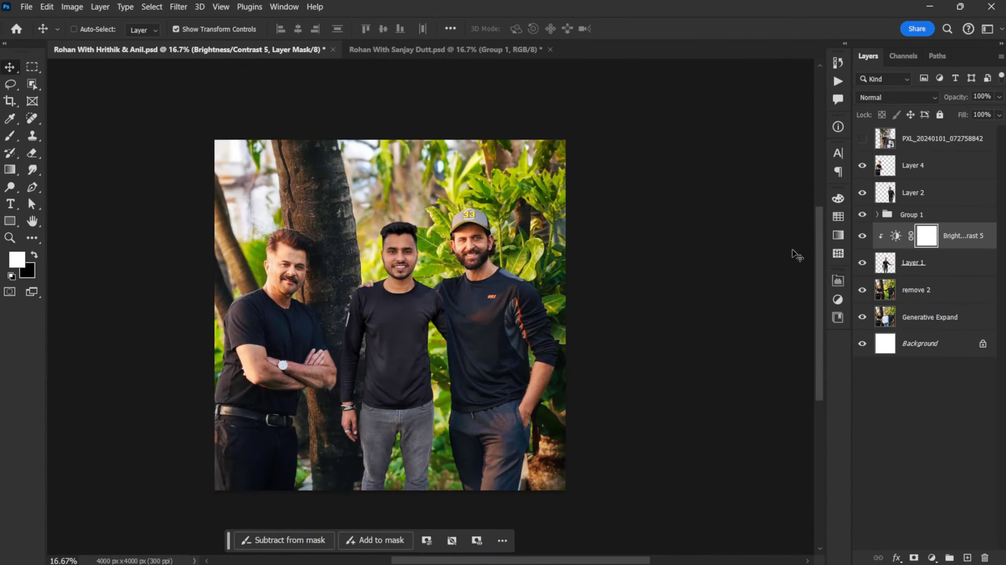
- Add Hue/Saturation (+13) and Exposure (+0.33) adjustments clipped to Layer 1
click(913, 263)
click(931, 558)
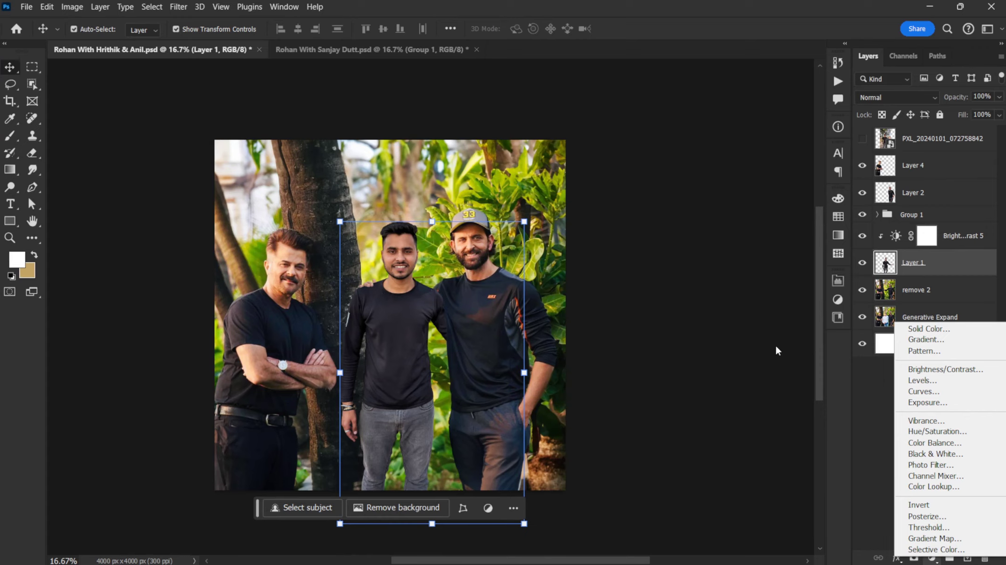
click(927, 432)
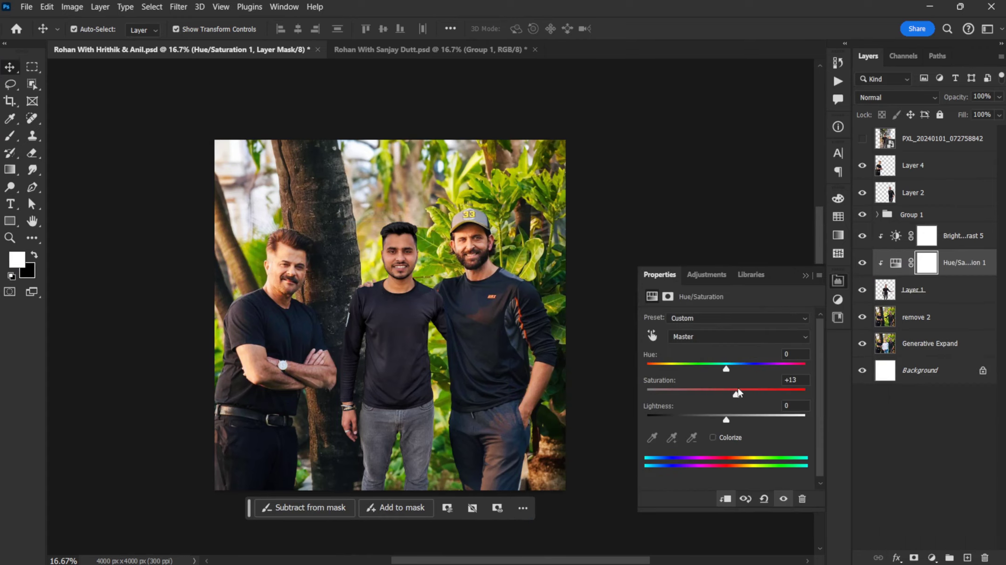
click(913, 290)
click(931, 558)
click(908, 405)
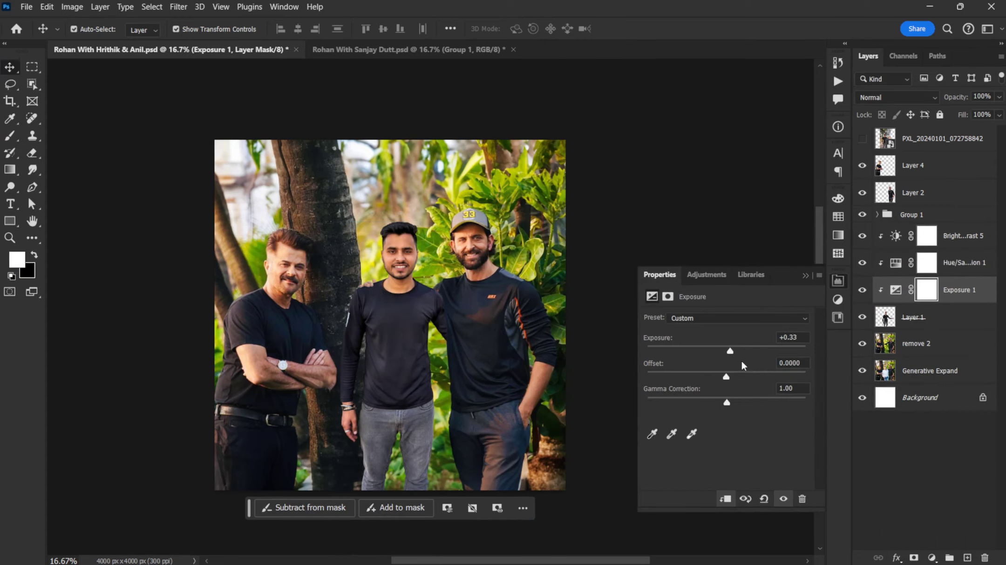
key(ctrl+plus)
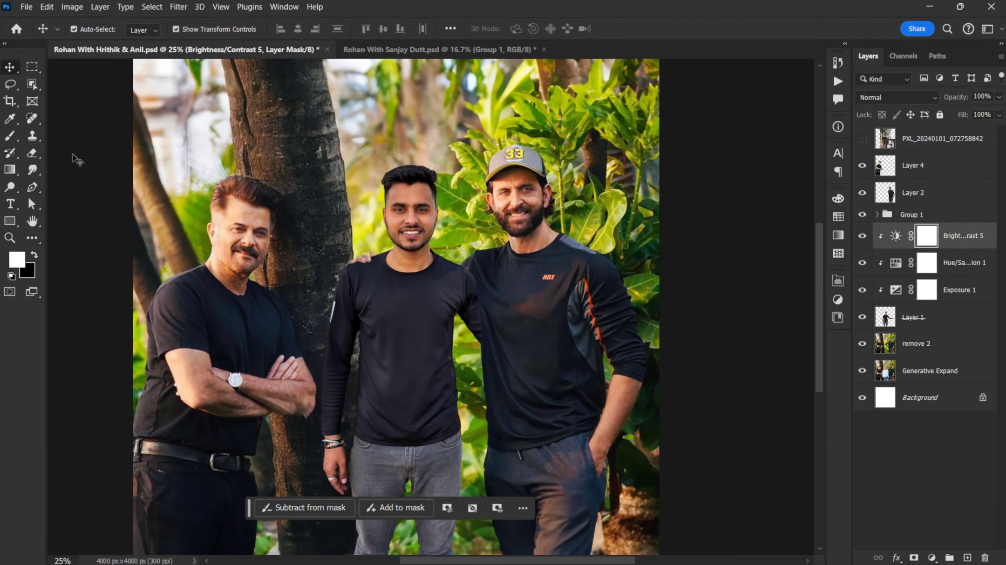
key(e)
key(ctrl+minus)
key(v)
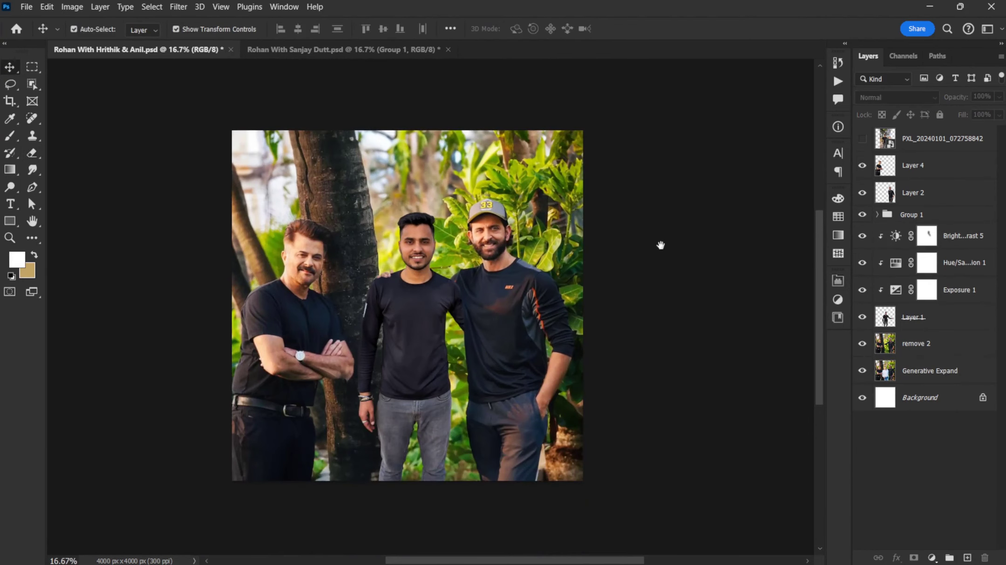
- Add a Hue/Saturation adjustment above Layer 6 in Group 1 with saturation +15
click(877, 215)
right_click(875, 223)
key(ctrl+plus)
key(ctrl+plus)
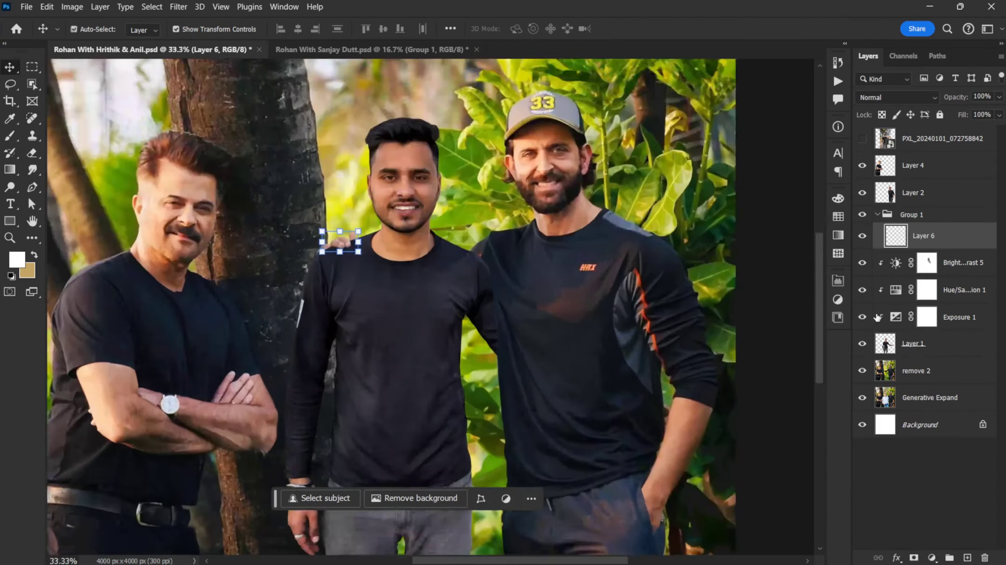
drag(726, 395, 737, 396)
key(ctrl+minus)
key(ctrl+minus)
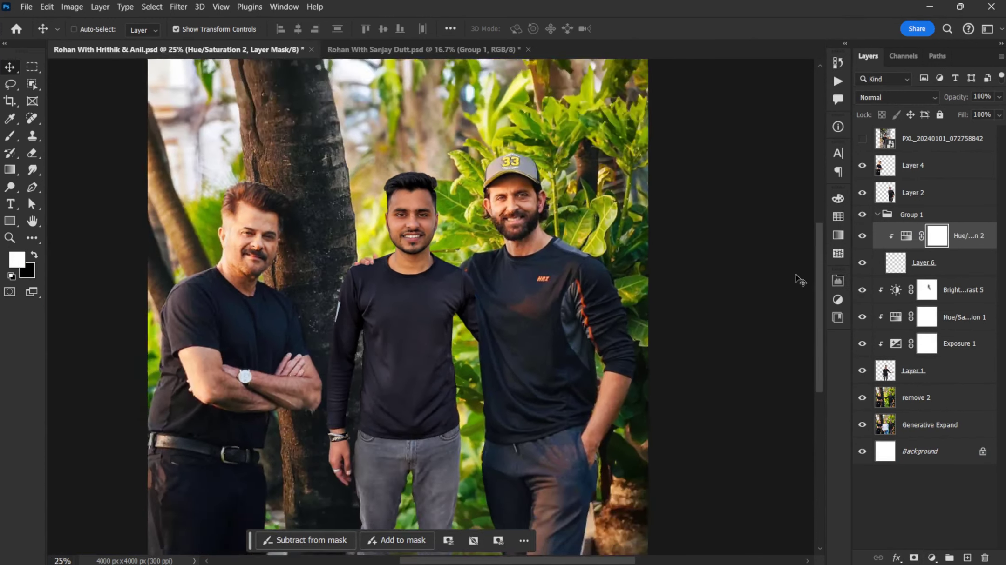
click(656, 265)
click(878, 215)
key(ctrl+1)
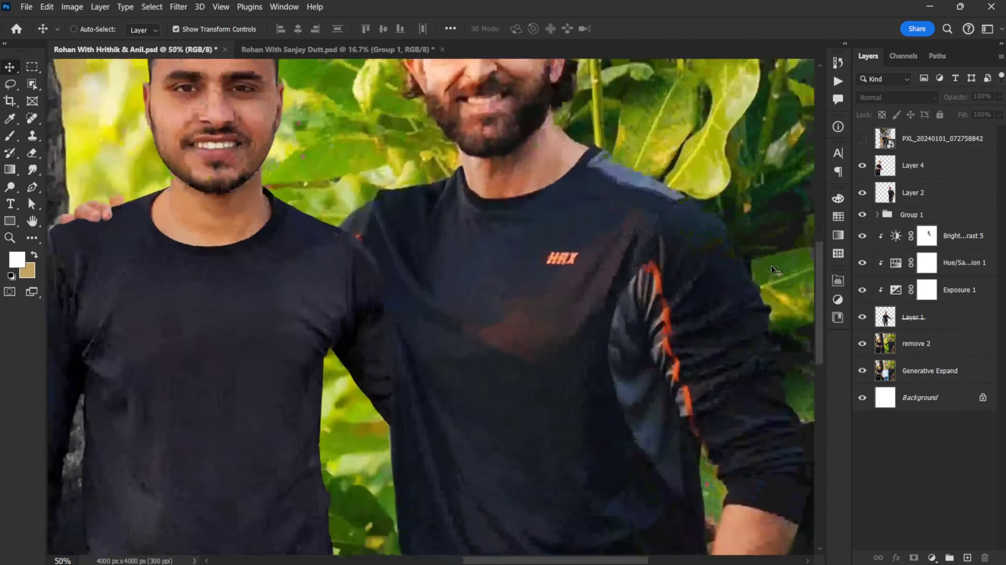
click(886, 194)
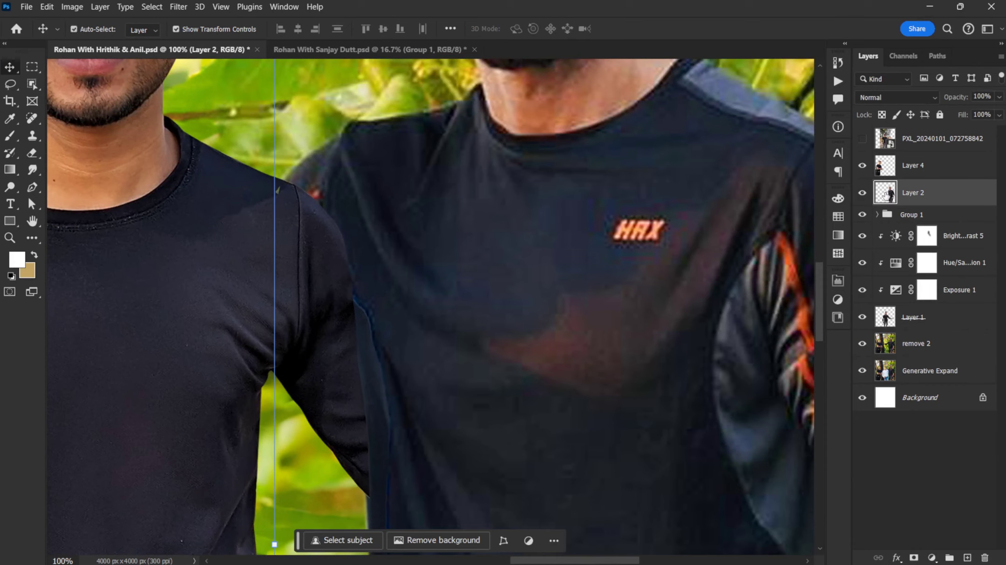
- Lasso the shoulder seam on Layer 2 and fill it with Content-Aware Fill
scroll(345, 198, up, 1)
key(l)
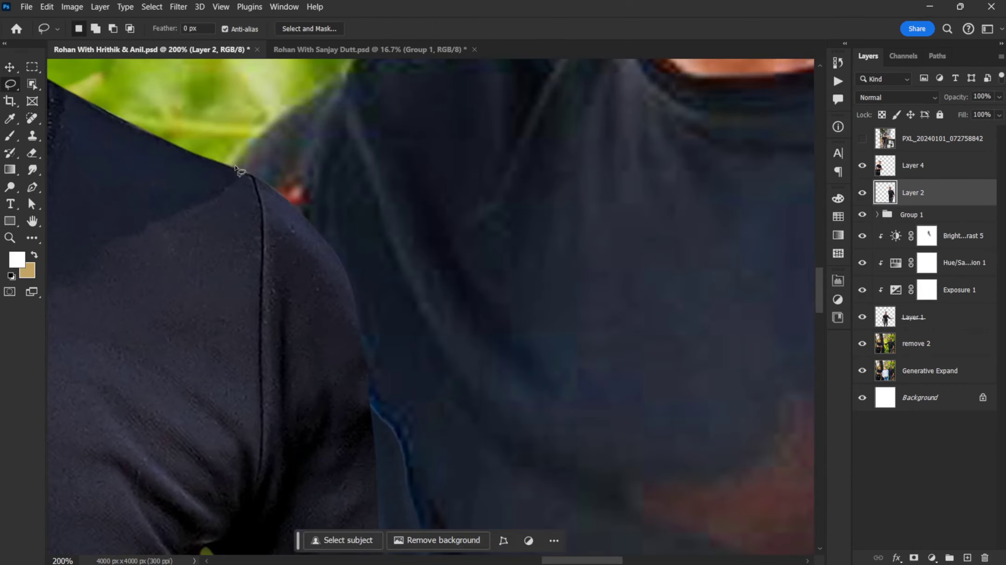
mouse_move(238, 187)
mouse_down()
mouse_move(228, 172)
mouse_move(339, 267)
mouse_up()
click(47, 6)
click(67, 199)
click(588, 137)
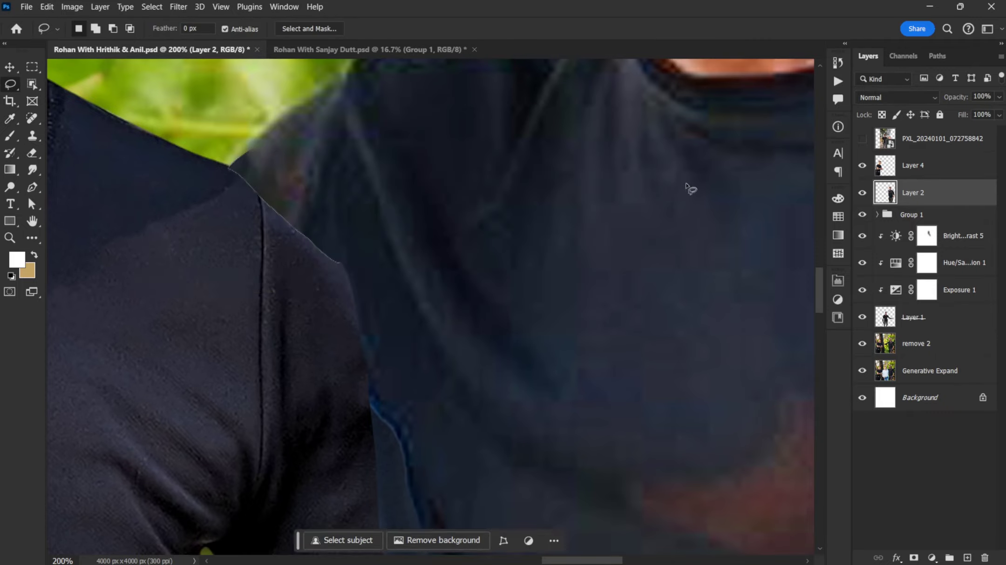
- Soften the filled seam's edge with a soft eraser
scroll(688, 187, down, 3)
scroll(687, 187, up, 3)
key(e)
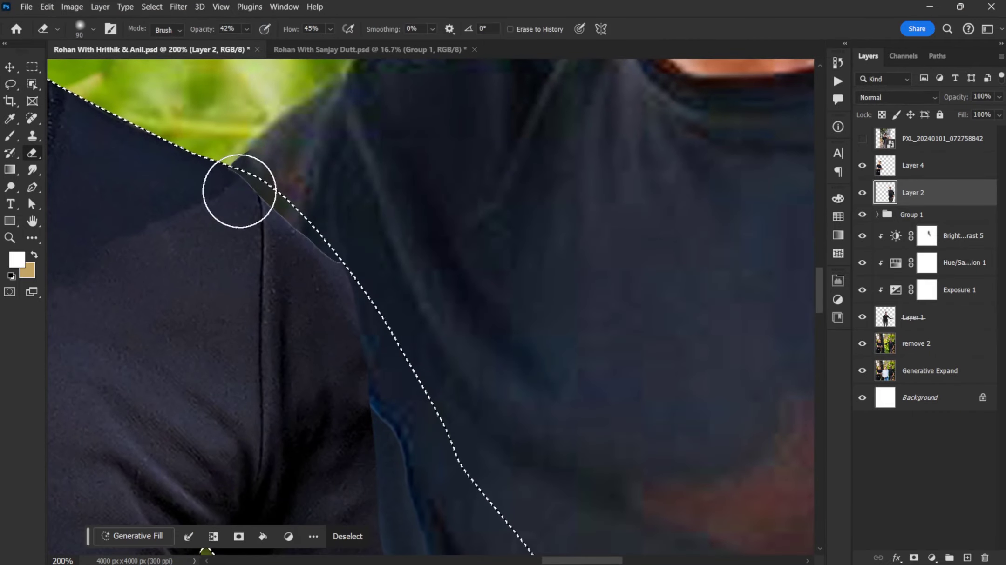
scroll(557, 332, down, 5)
scroll(289, 172, up, 6)
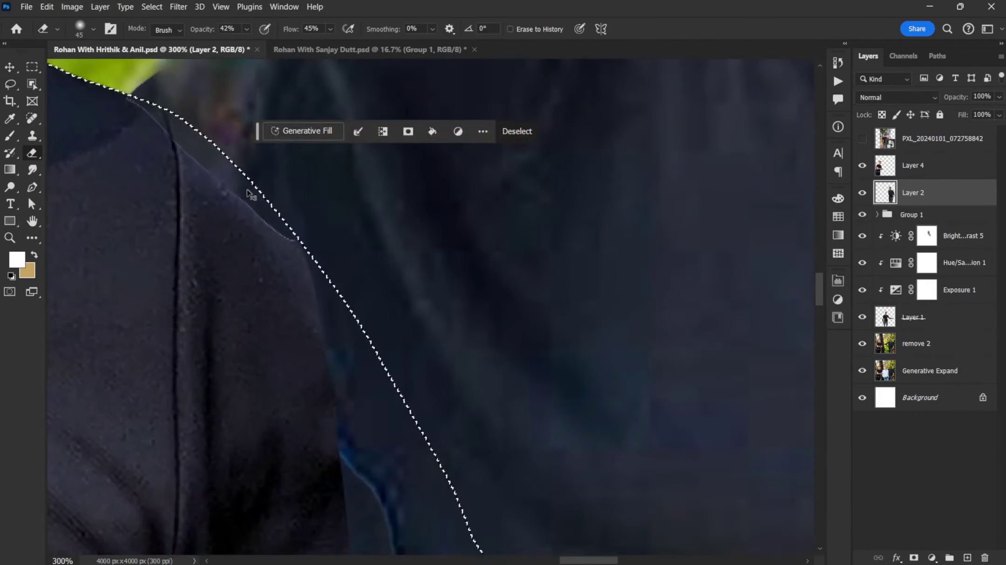
scroll(292, 173, down, 2)
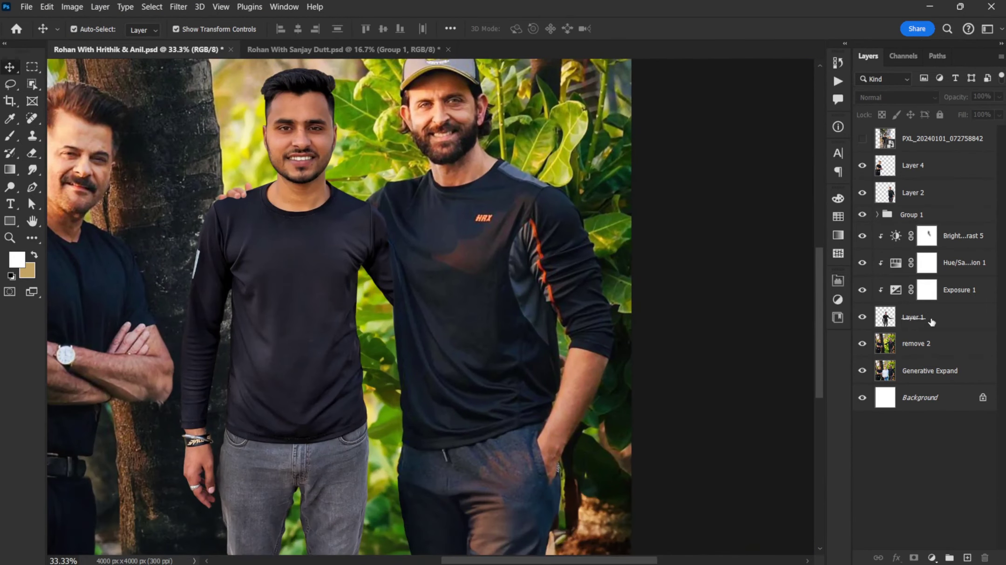
- Add a new layer clipped to Layer 1 and set up a black brush for shading
click(932, 322)
click(932, 558)
click(967, 558)
key(b)
key(x)
key(ctrl+s)
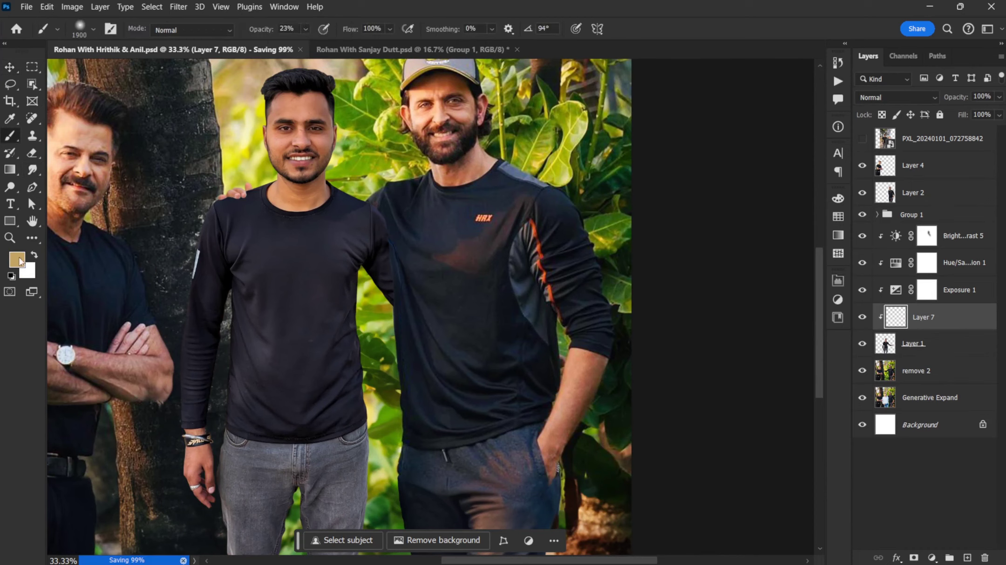
click(19, 261)
click(758, 354)
key(d)
- Brush soft black shadow strokes on the clipped Layer 7
scroll(352, 302, up, 3)
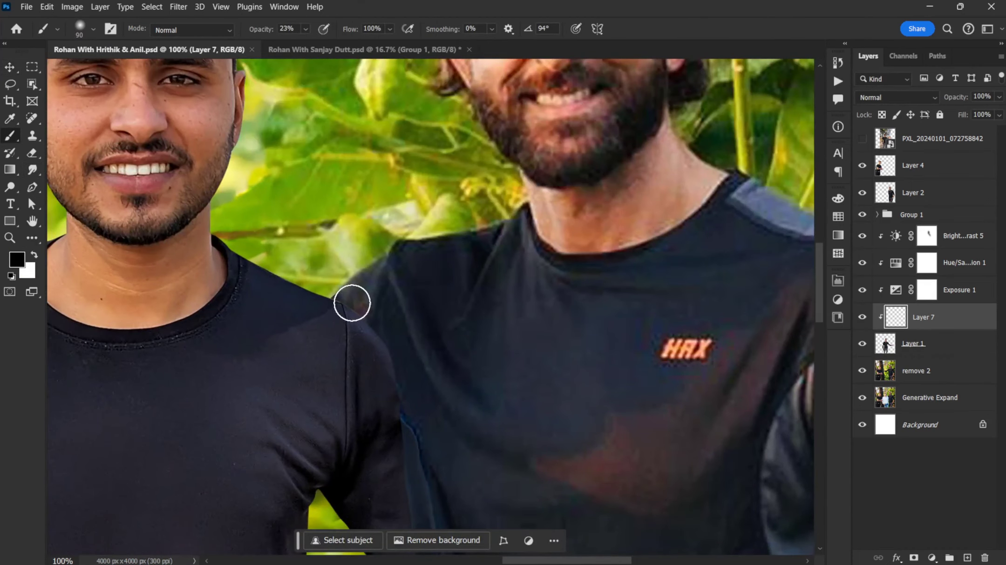
scroll(426, 359, down, 3)
key(bracketright)
key(bracketright)
key(bracketright)
scroll(619, 142, down, 5)
scroll(438, 277, up, 1)
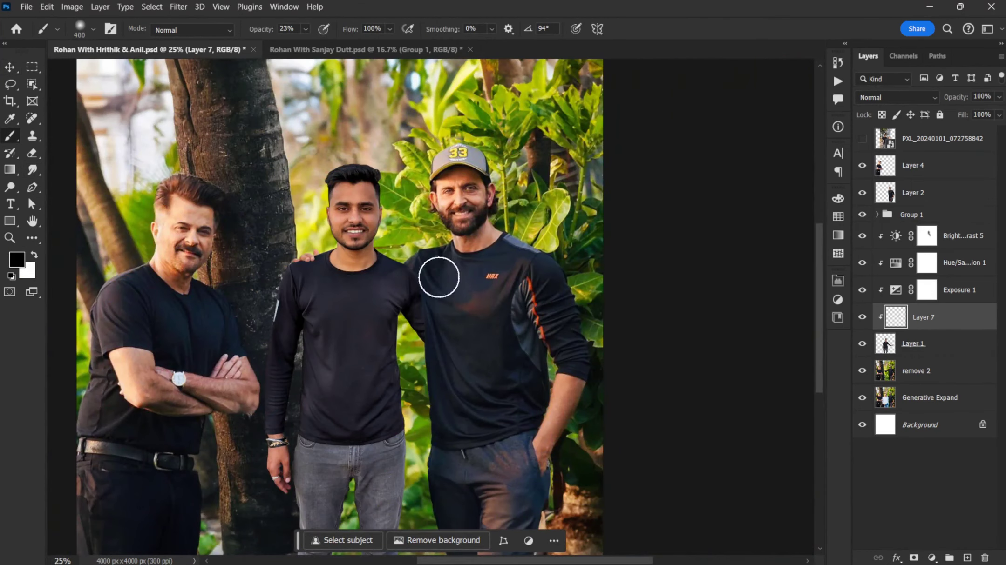
drag(636, 348, 665, 289)
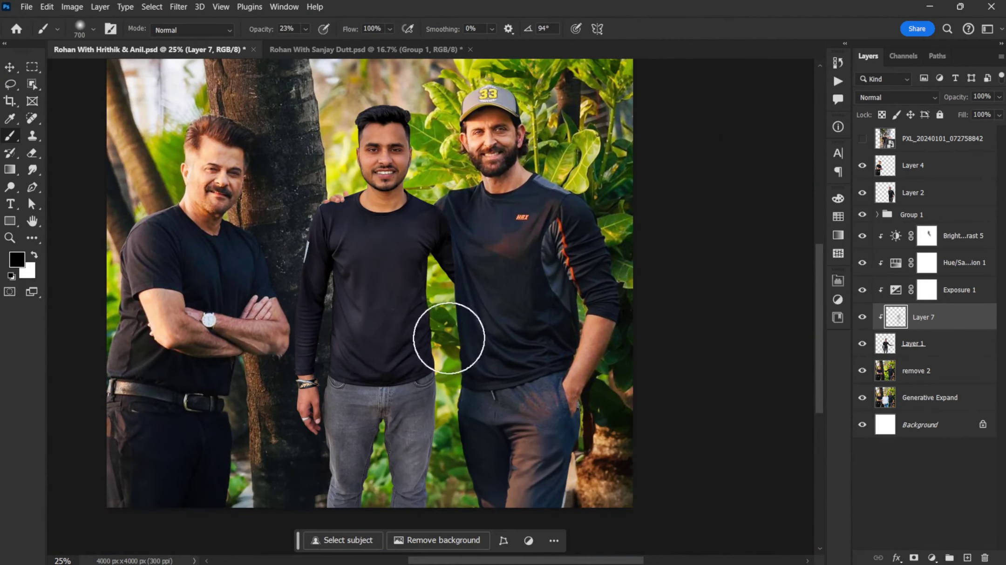
drag(631, 227, 647, 218)
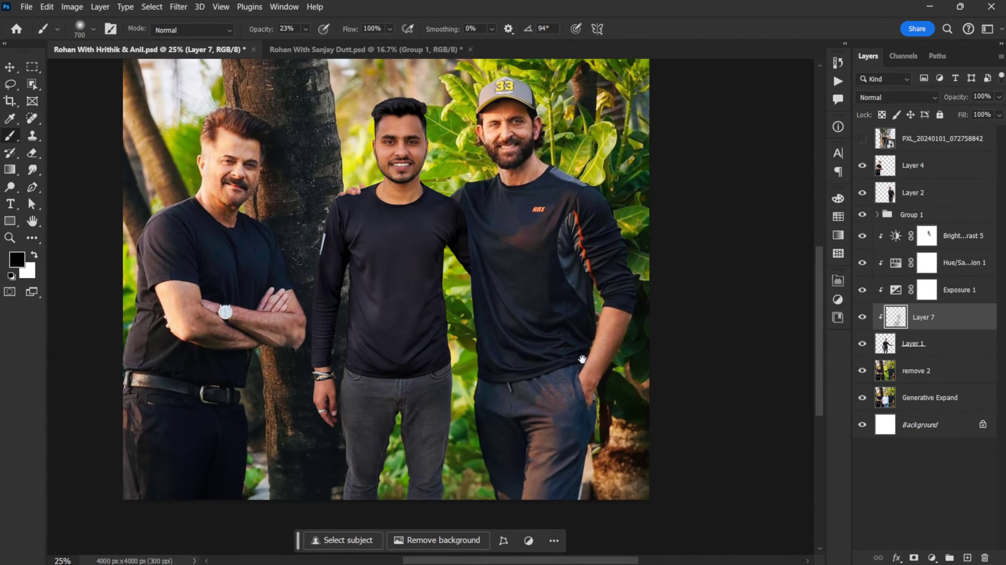
drag(720, 217, 684, 222)
- Add a new empty Layer 8 clipped to Layer 2
click(912, 192)
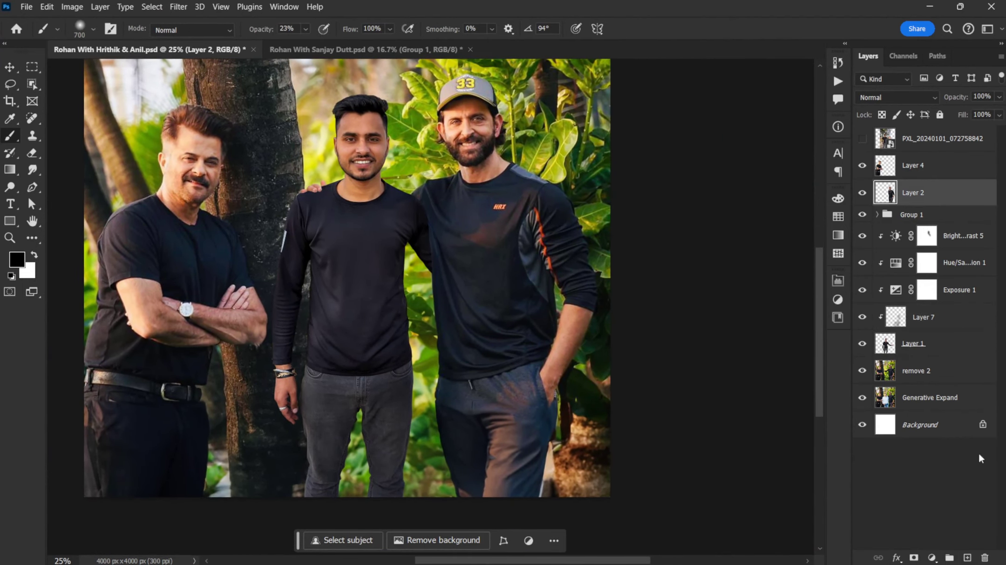
key(ctrl+shift+alt+n)
right_click(922, 192)
click(898, 283)
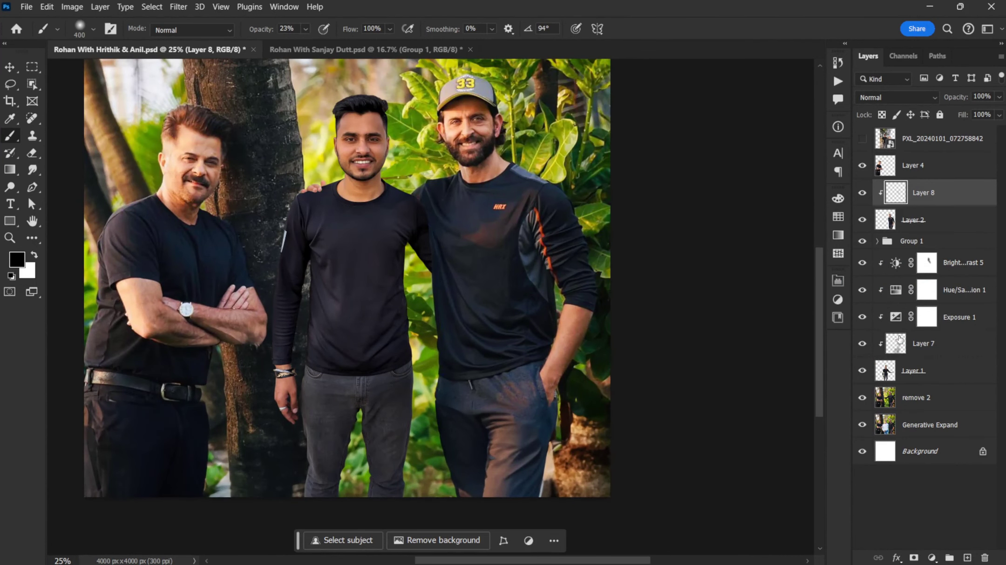
- Add a new empty Layer 9 above Layer 8
click(900, 340)
key(e)
click(968, 558)
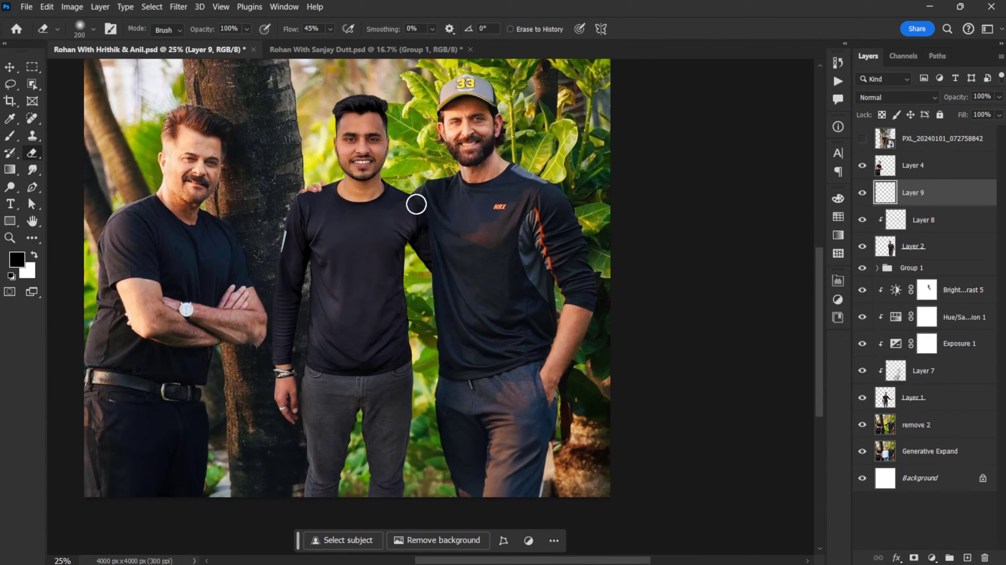
scroll(550, 206, up, 1)
key(b)
scroll(433, 231, down, 3)
- Reselect Layer 7 with an enlarged 1300-px, 23% brush and switch to erasing
key(ctrl+plus)
click(924, 370)
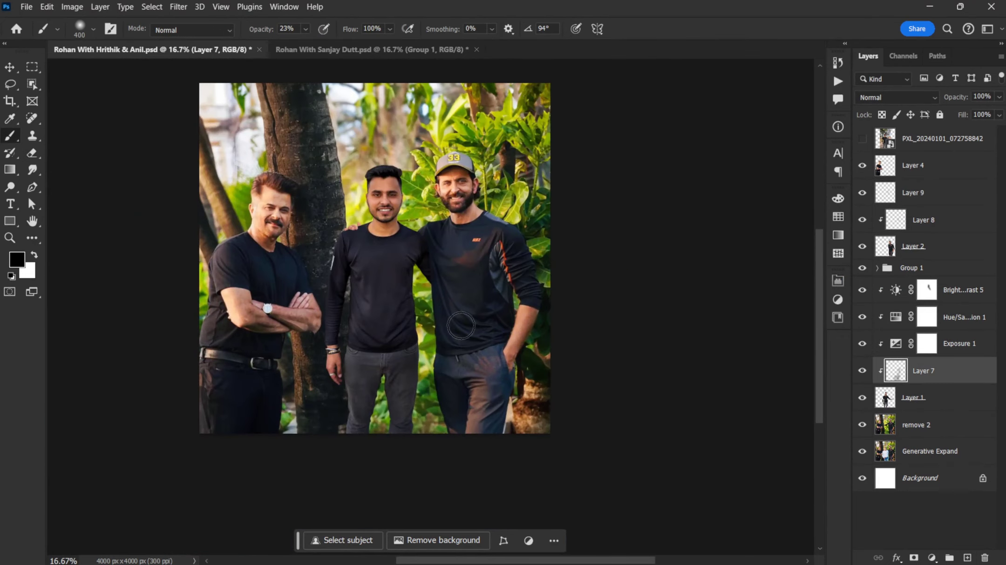
key(bracketright)
key(bracketright)
key(bracketright)
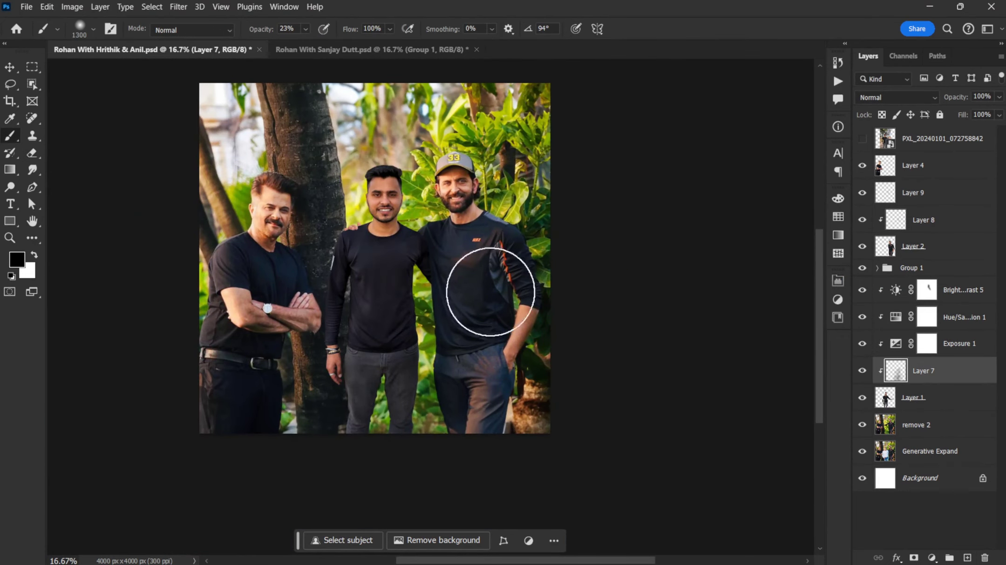
key(v)
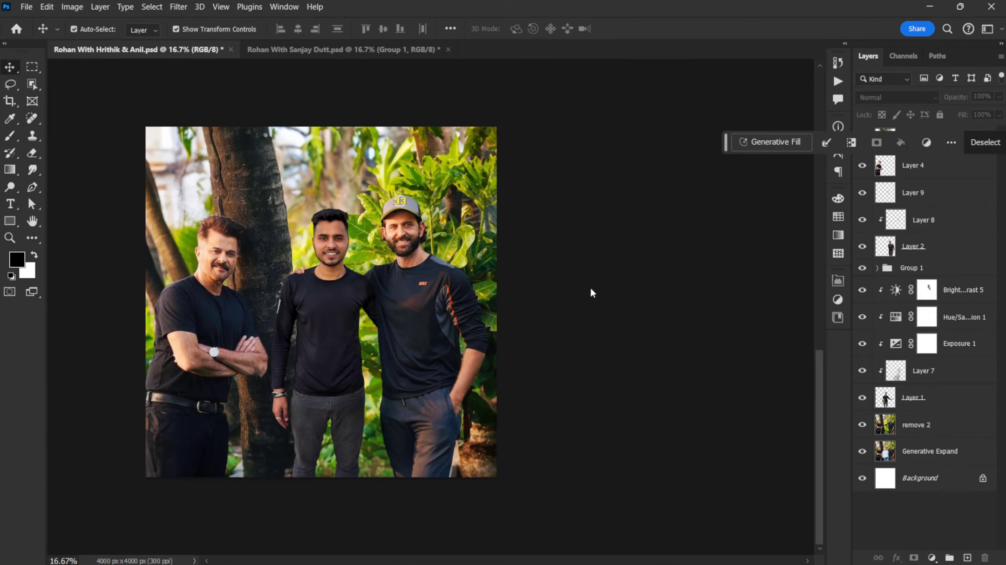
click(866, 372)
key(e)
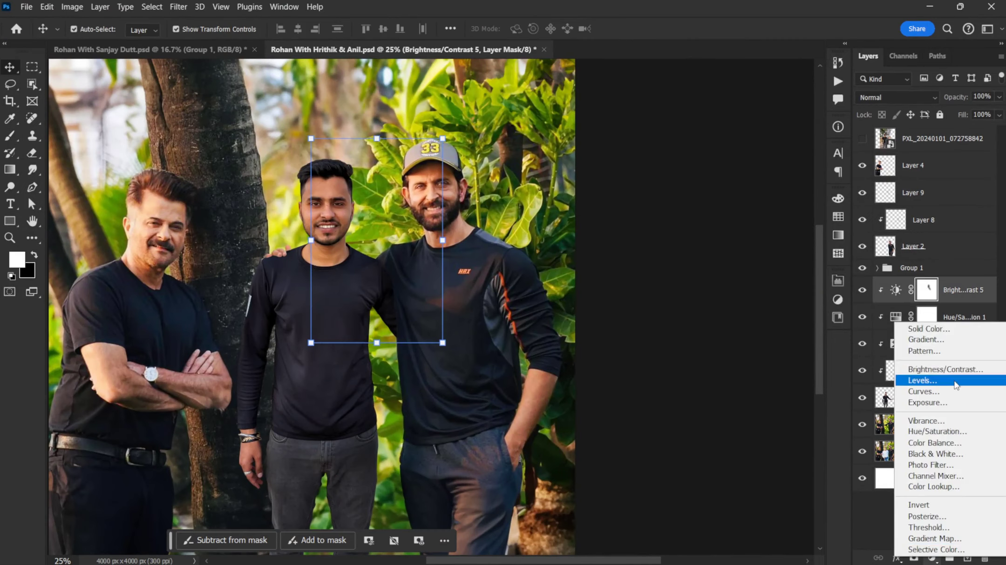
- Add a Brightness/Contrast adjustment and try erasing its mask, then undo the attempt
click(945, 370)
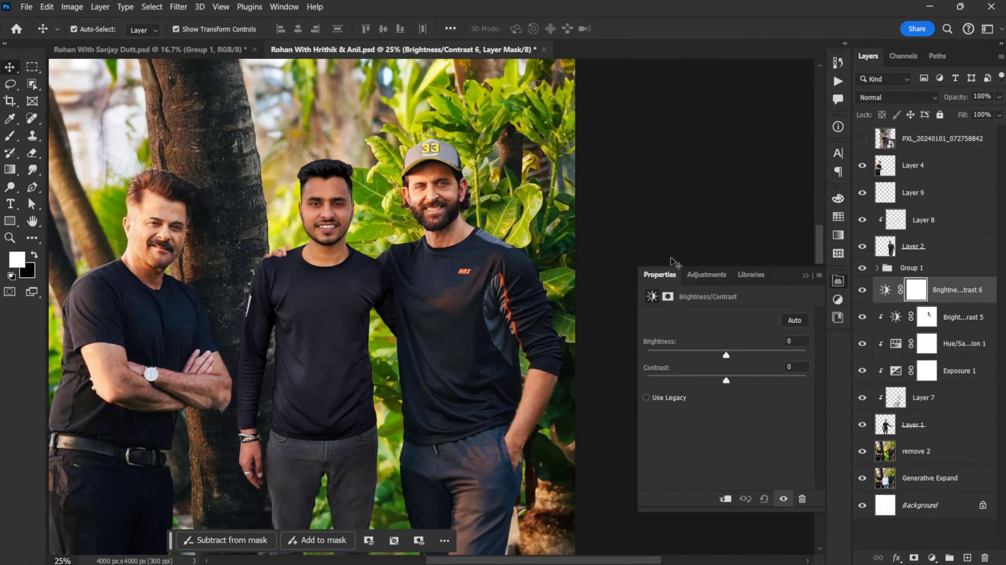
key(ctrl+plus)
click(838, 281)
key(ctrl+minus)
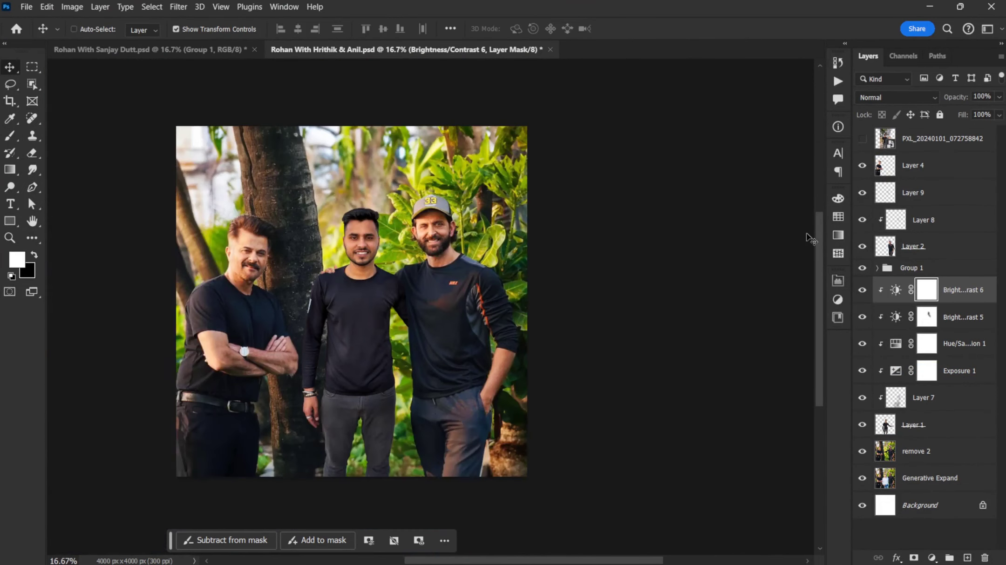
key(ctrl+minus)
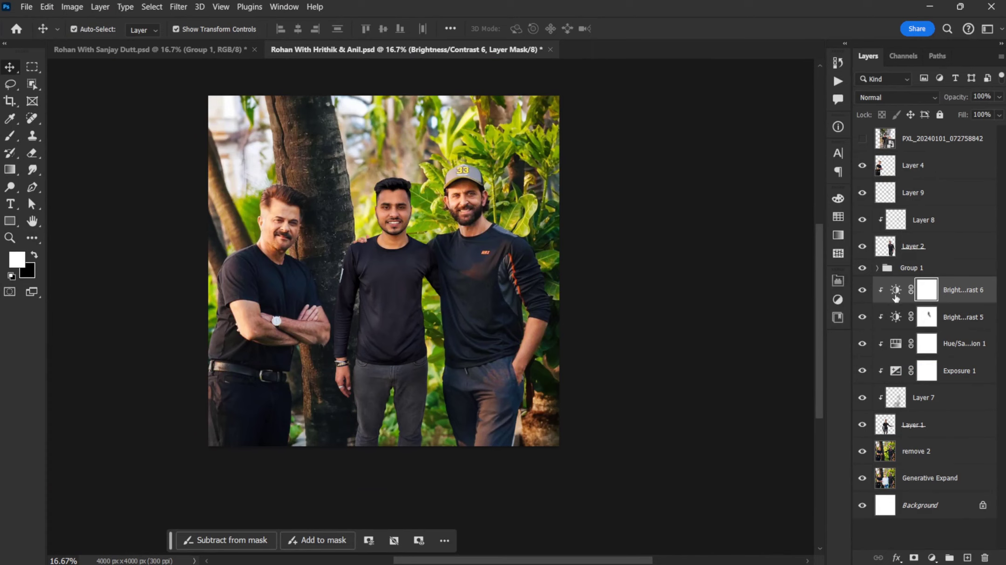
double_click(896, 293)
click(838, 280)
key(e)
mouse_move(400, 281)
mouse_down()
mouse_move(416, 282)
mouse_move(390, 160)
mouse_up()
drag(681, 159, 639, 184)
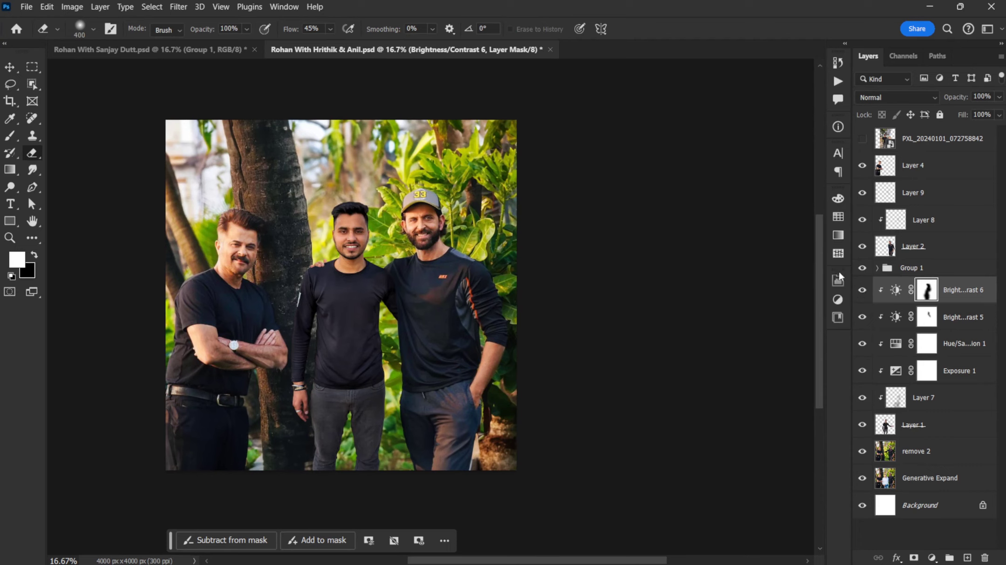
key(Delete)
- Raise the brightness and erase it from the shirt area using a 30% opacity, 100% flow eraser
click(932, 557)
click(943, 366)
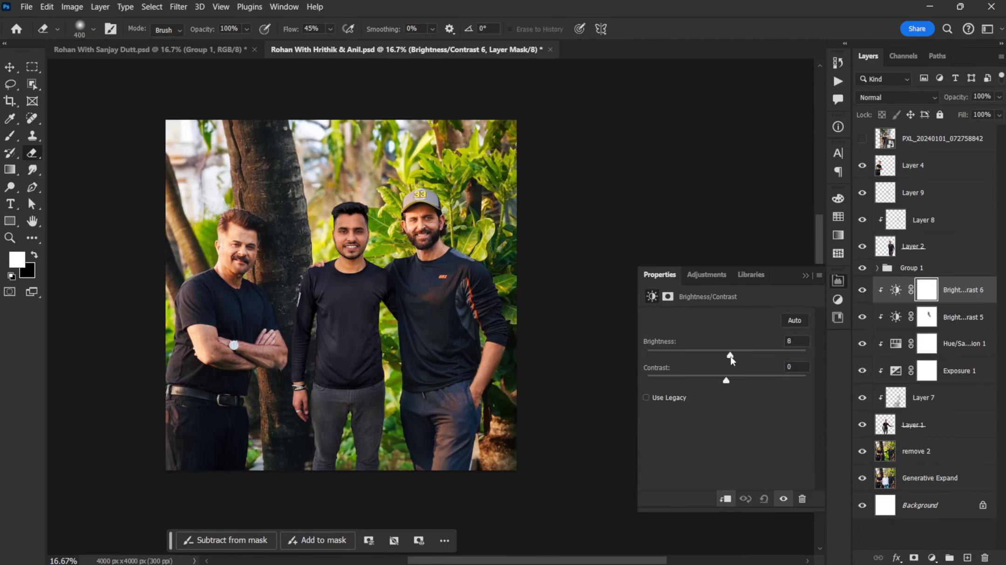
click(838, 281)
key(ctrl+plus)
key(ctrl+plus)
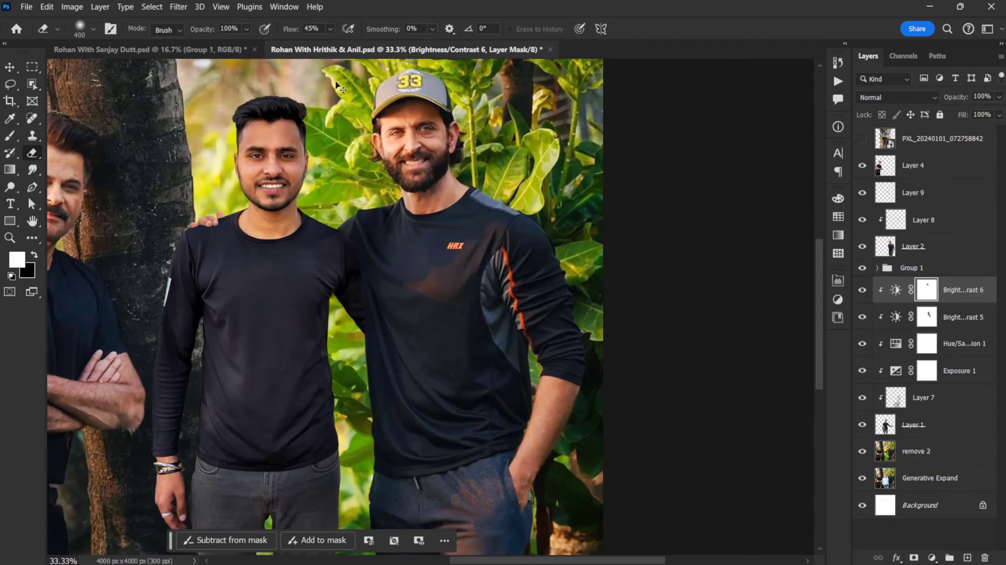
text(30)
key(Tab)
text(100)
key(Return)
drag(318, 390, 288, 280)
- Enlarge the brush and switch to brush painting to refine the adjustment mask
key(bracketright)
key(bracketright)
key(bracketright)
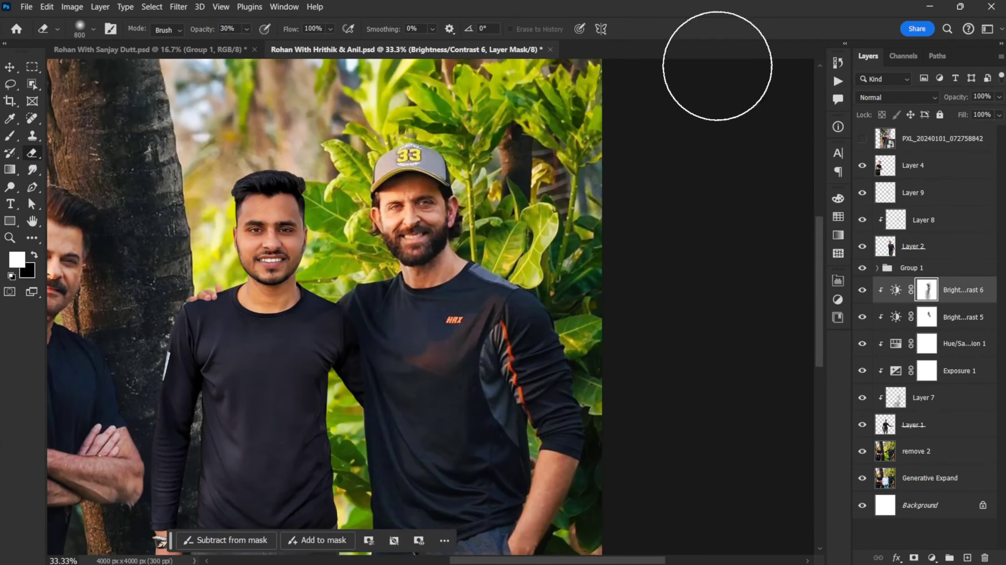
key(ctrl+minus)
key(ctrl+minus)
key(ctrl+plus)
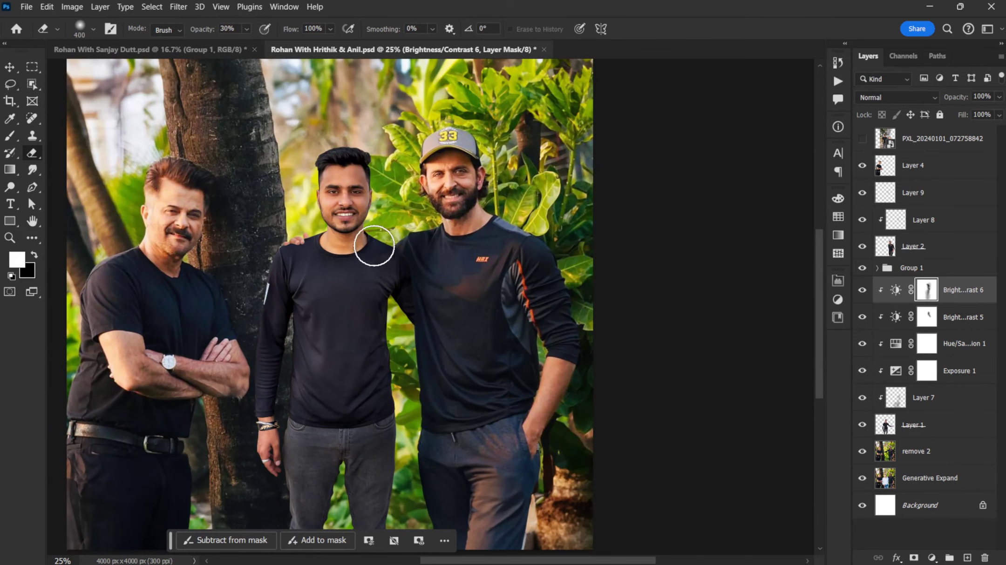
key(ctrl+minus)
key(ctrl+plus)
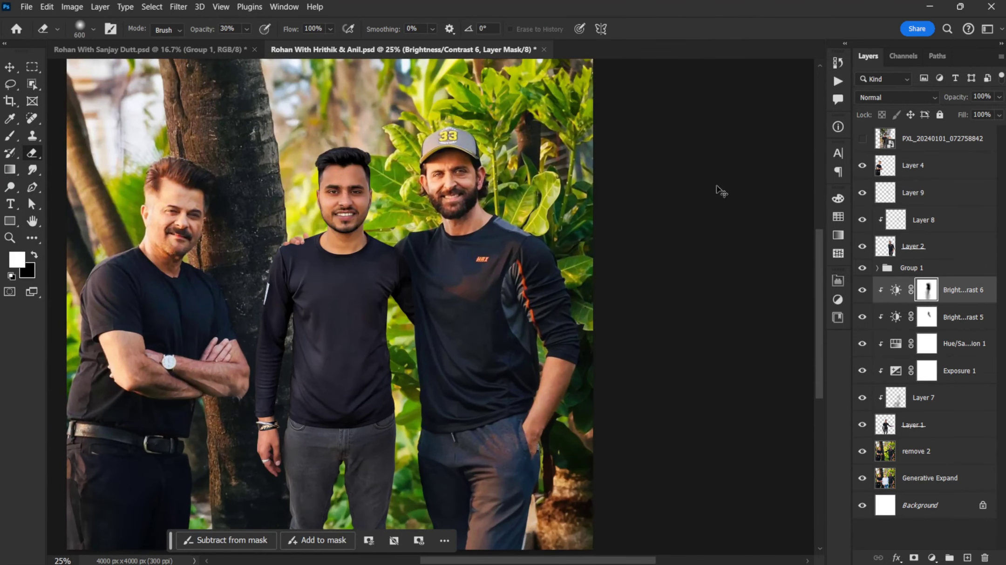
key(ctrl+minus)
key(b)
scroll(286, 260, up, 2)
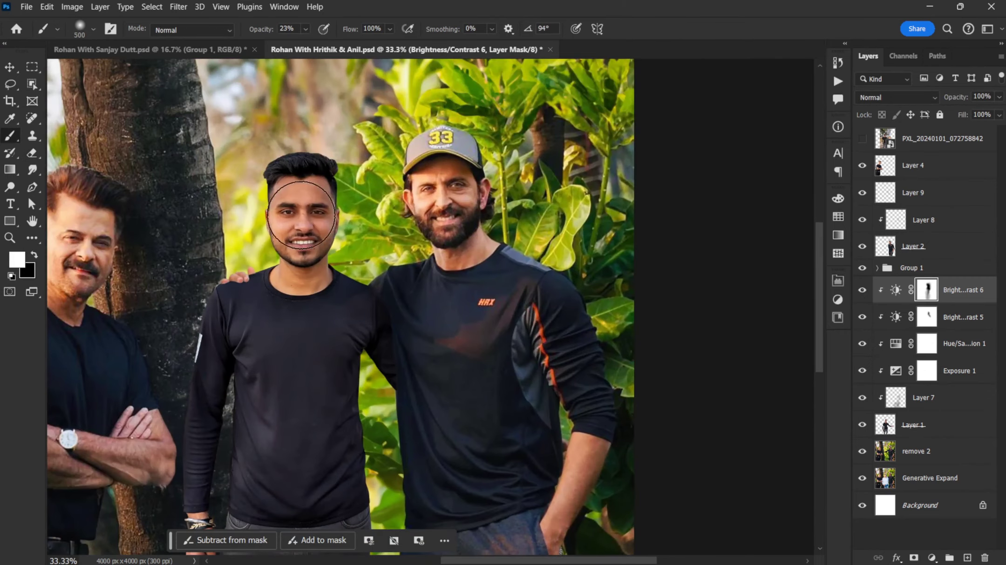
click(895, 289)
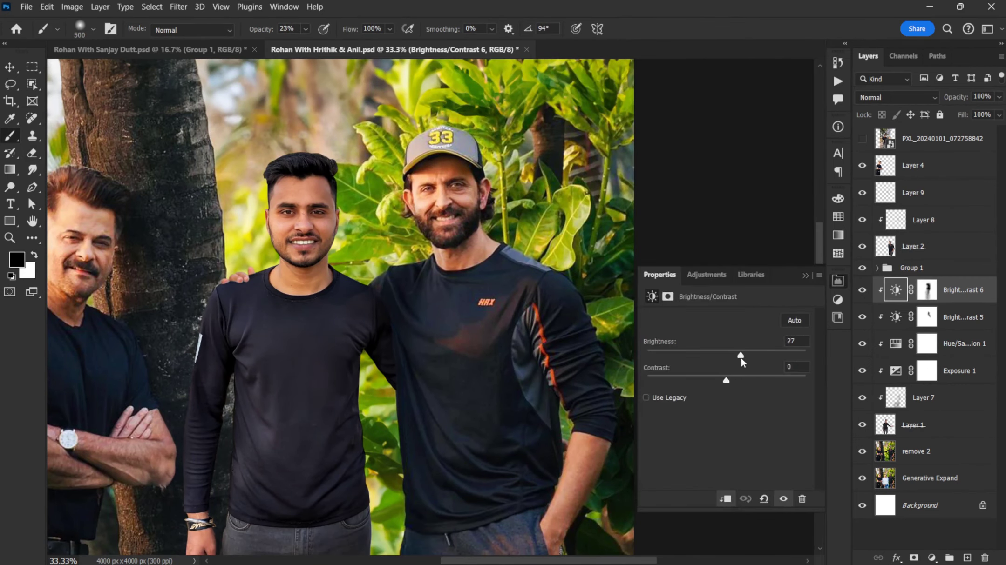
- Swap the mask paint colours and compare the masked brightening across the whole photo
key(ctrl+minus)
key(e)
key(x)
key(ctrl+backslash)
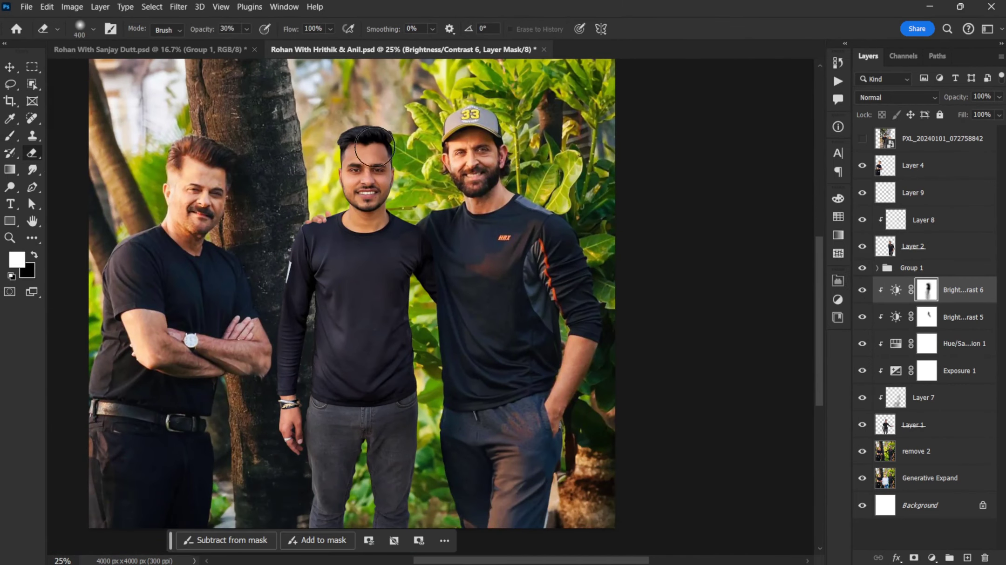
key(ctrl+minus)
key(ctrl+plus)
key(ctrl+minus)
key(ctrl+plus)
key(ctrl+minus)
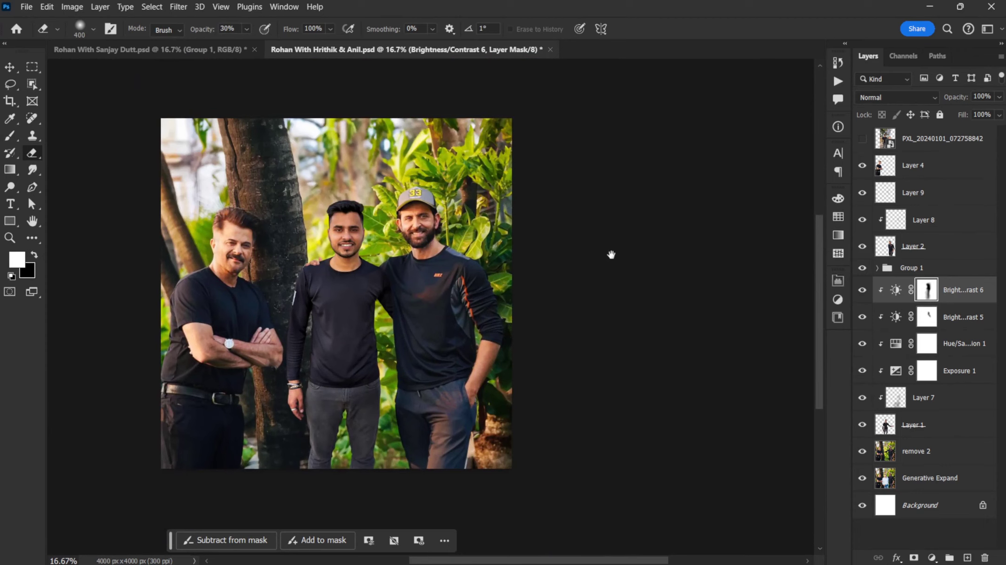
- Finish brushing the mask, set brightness to 27, and add a new empty Layer 10
double_click(895, 289)
key(b)
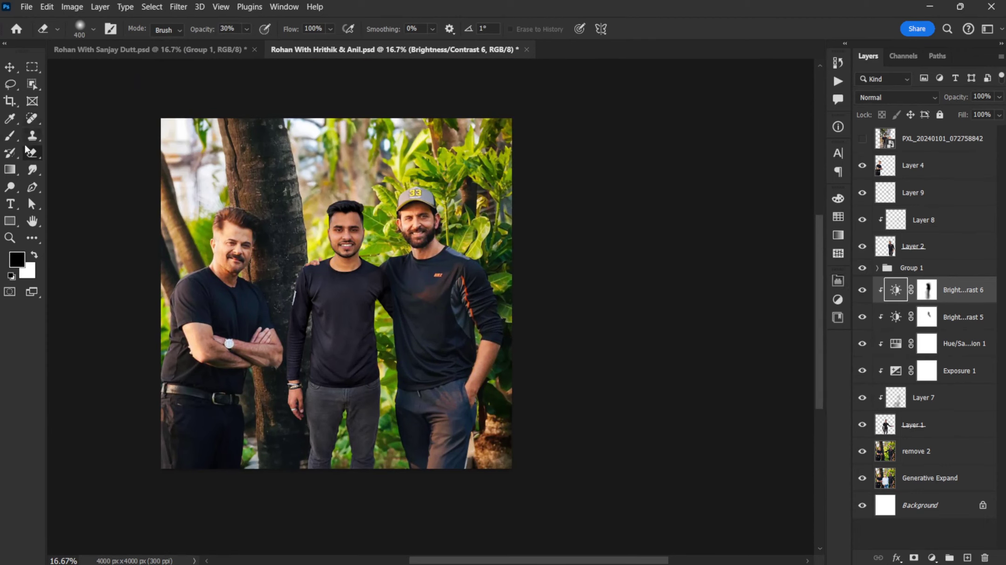
click(927, 290)
key(x)
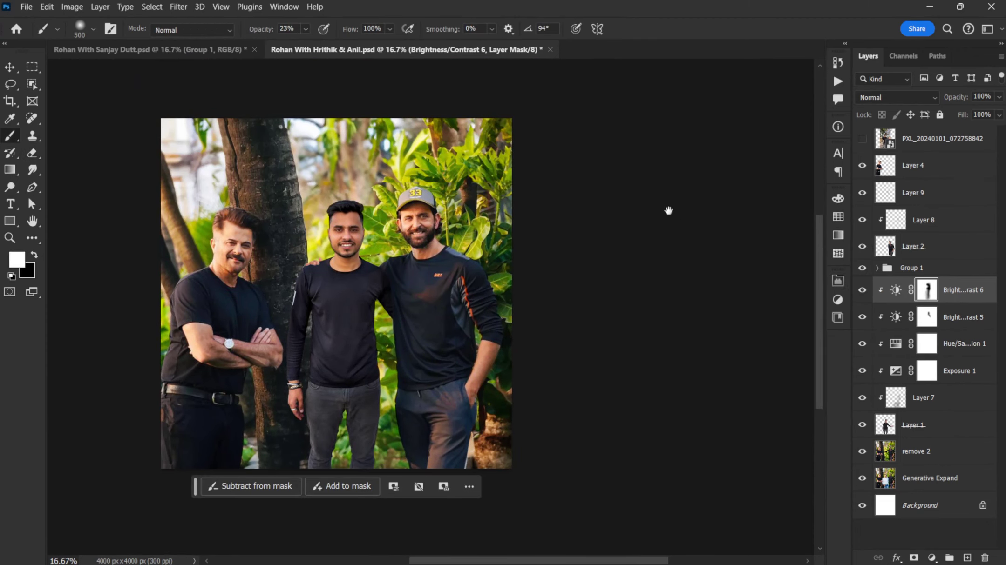
scroll(350, 245, right, 2)
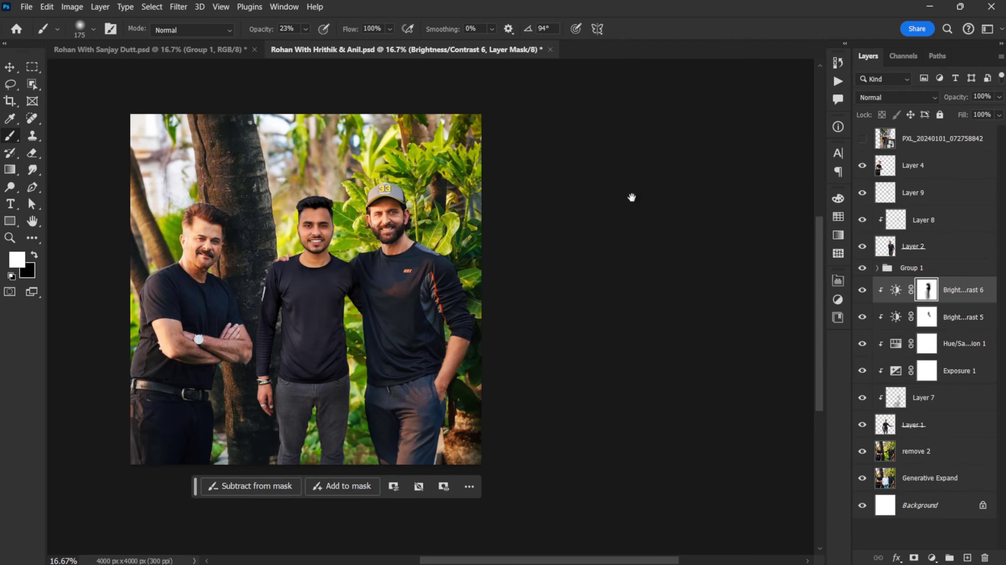
drag(631, 198, 671, 184)
double_click(896, 289)
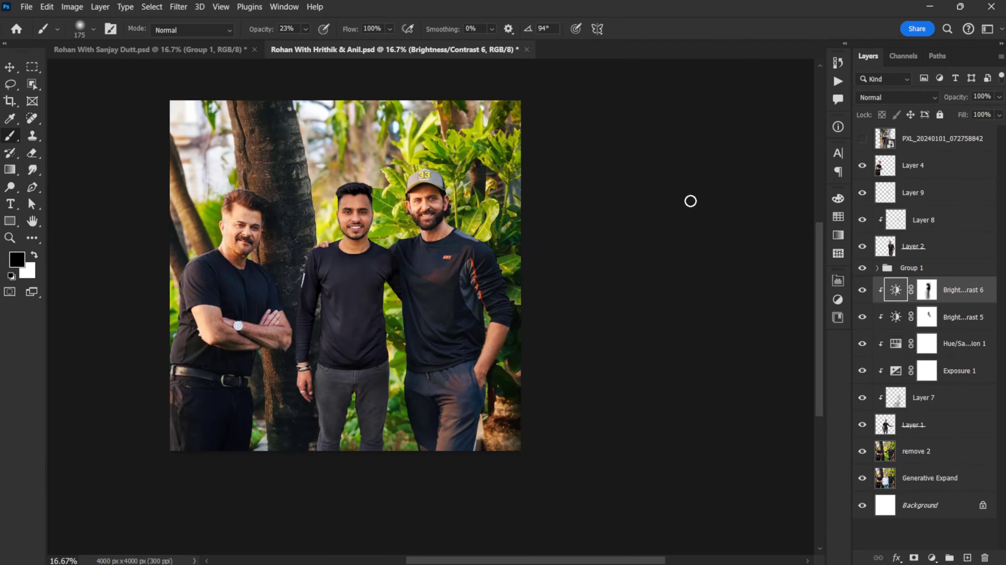
key(ctrl+plus)
key(ctrl+shift+alt+n)
- Clip Layer 10, sample an orange tone from the photo, and lasso the middle man's left edge
key(x)
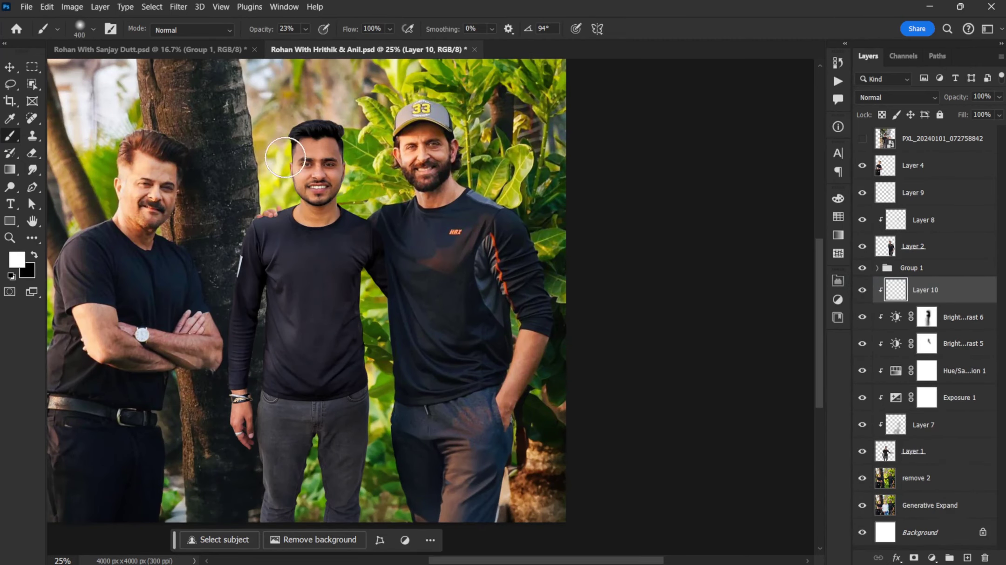
click(17, 259)
click(499, 225)
click(758, 332)
key(b)
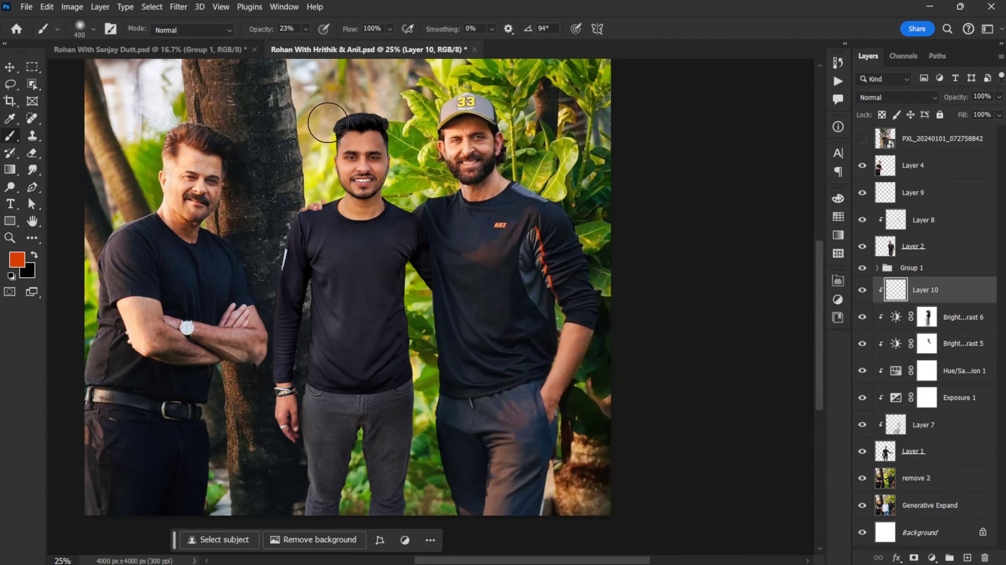
key(l)
drag(291, 295, 301, 226)
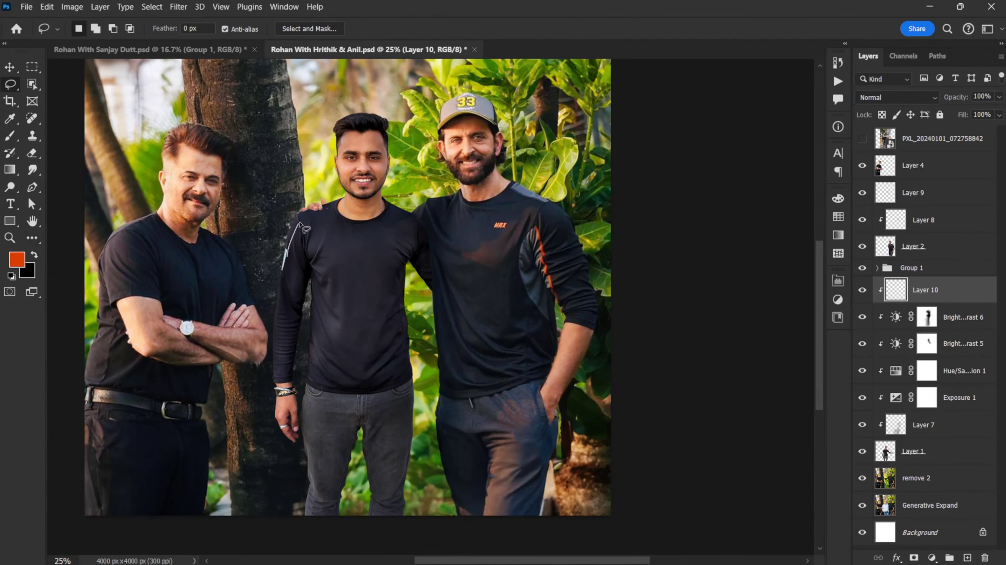
drag(355, 115, 350, 106)
- Fill the selection with an orange-to-transparent gradient and soften it with a Gaussian Blur
key(g)
drag(284, 149, 376, 235)
click(206, 29)
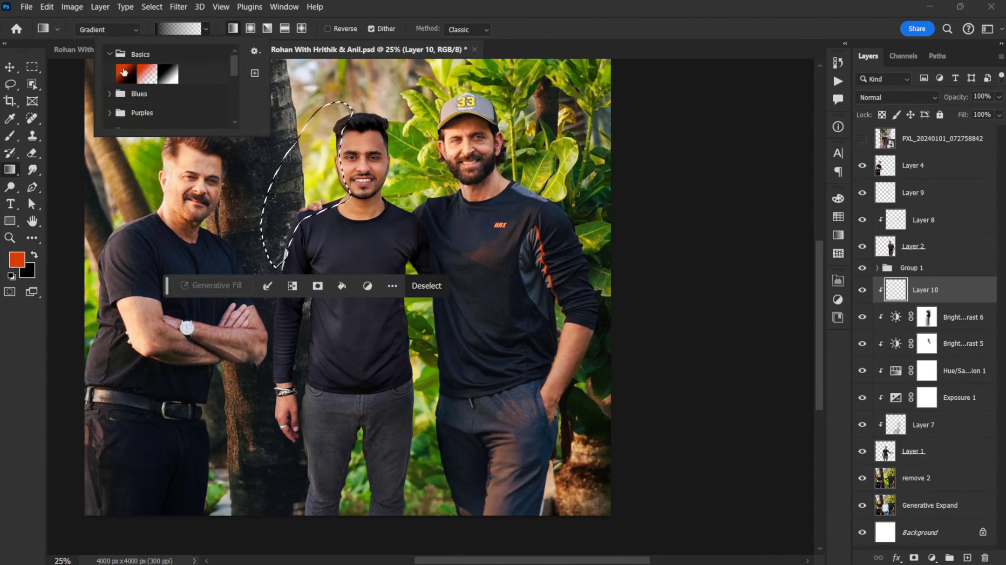
click(147, 73)
right_click(924, 290)
click(909, 283)
click(179, 6)
click(364, 177)
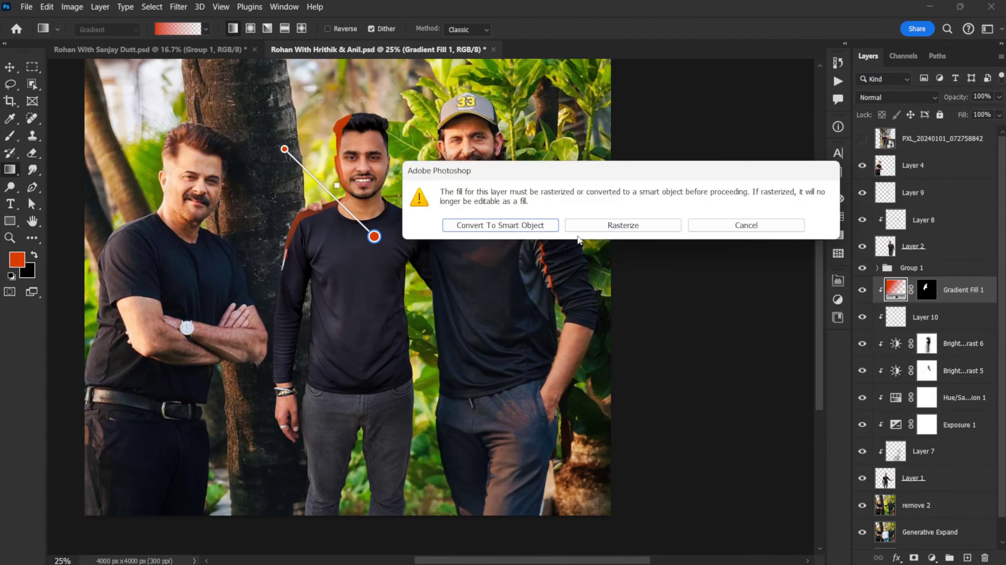
click(624, 224)
key(shift+Up)
key(shift+Up)
key(shift+Up)
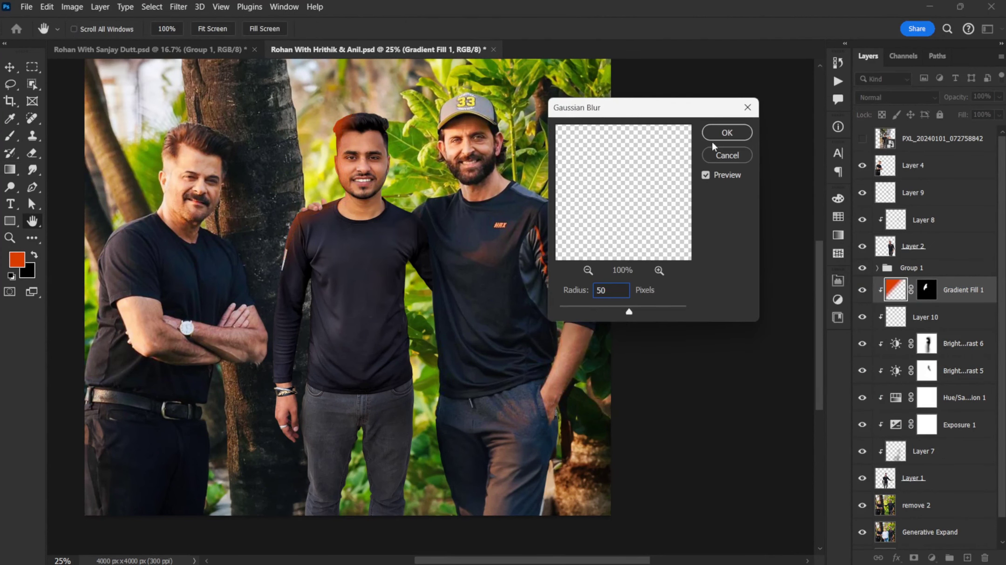
click(717, 135)
- Lower the glow layer to 20% opacity and rasterize it for erasing
click(980, 96)
text(20)
key(ctrl+minus)
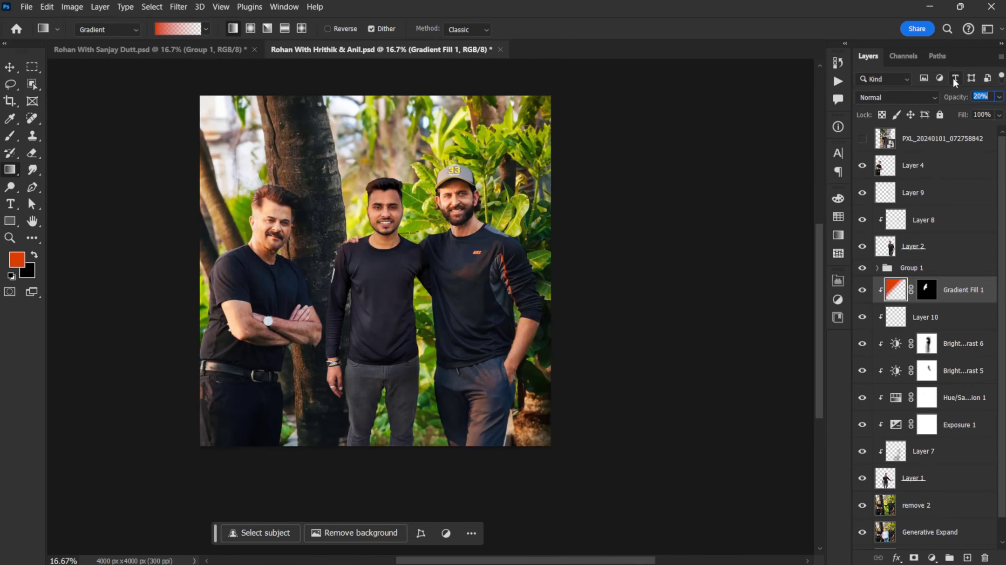
key(ctrl+plus)
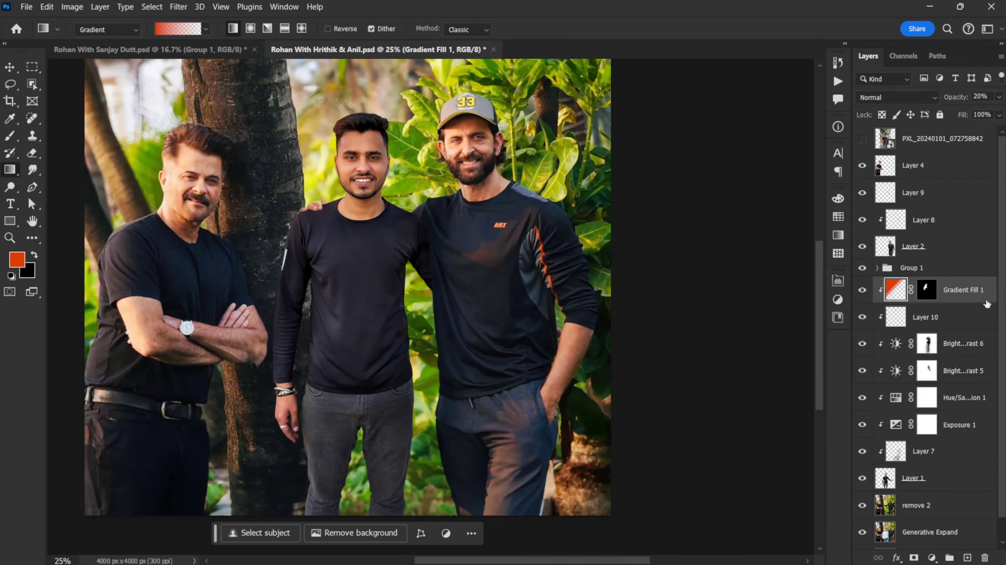
right_click(987, 303)
click(885, 260)
key(ctrl+plus)
key(e)
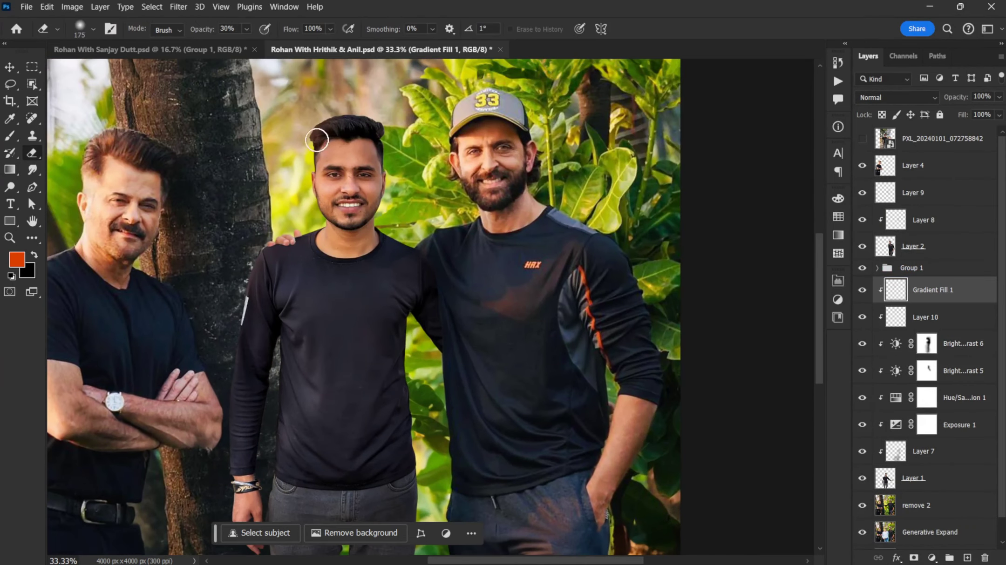
key(ctrl+minus)
key(ctrl+minus)
key(ctrl+plus)
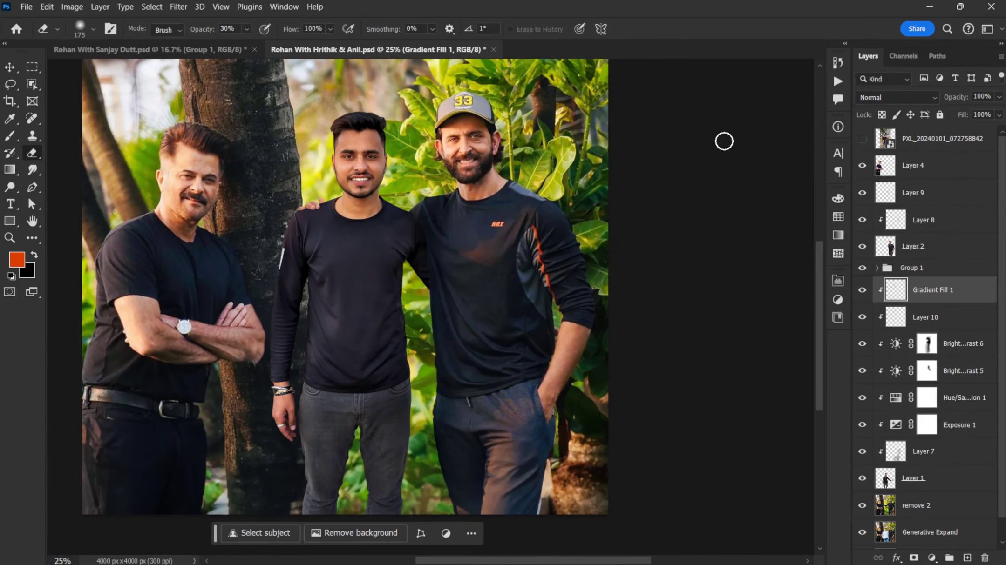
key(ctrl+minus)
- Select Layer 10 for painting with white and recheck the Brightness/Contrast 6 settings
click(917, 318)
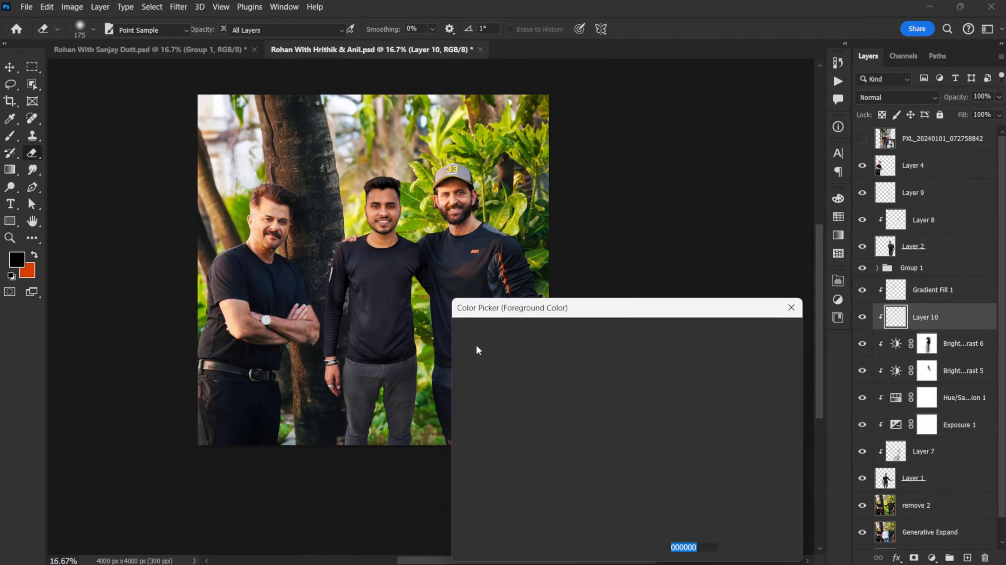
key(Return)
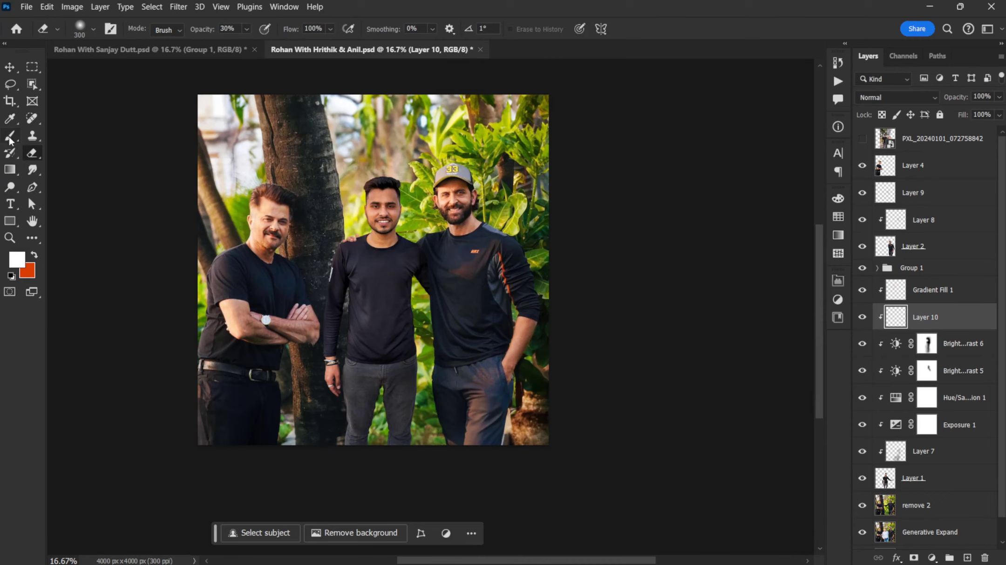
click(9, 138)
scroll(319, 217, up, 3)
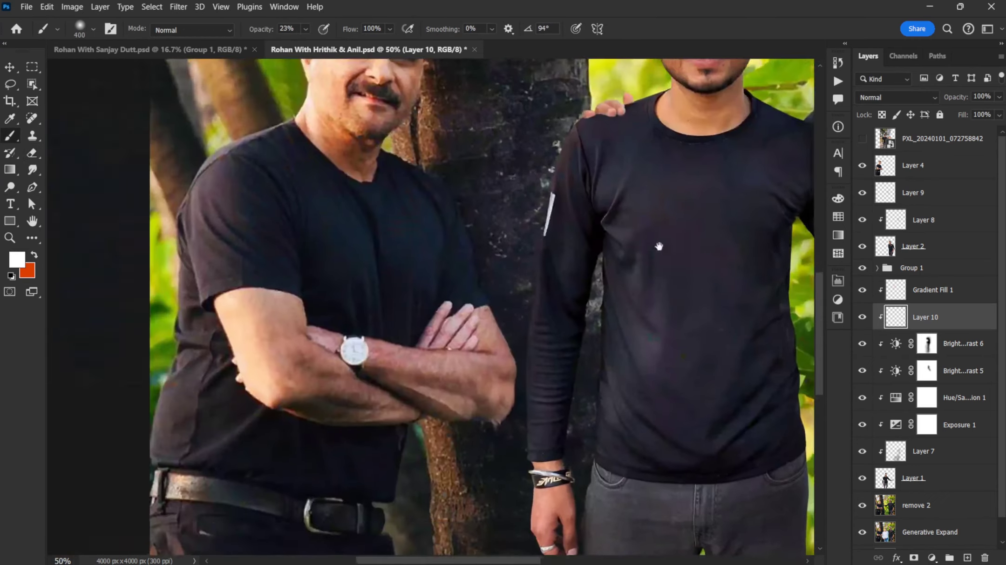
scroll(437, 370, down, 3)
scroll(415, 281, right, 2)
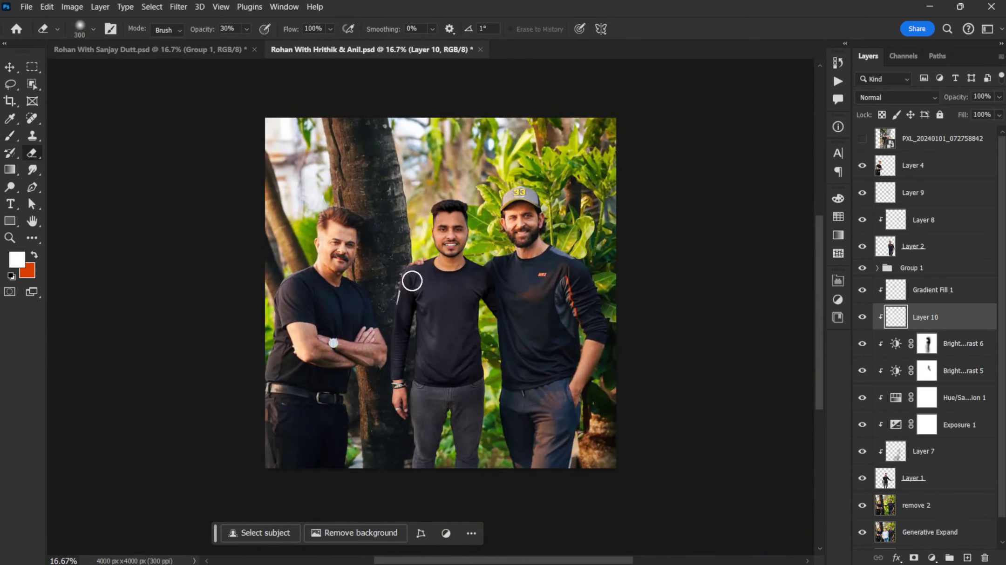
key(v)
scroll(628, 208, right, 3)
click(655, 168)
double_click(901, 355)
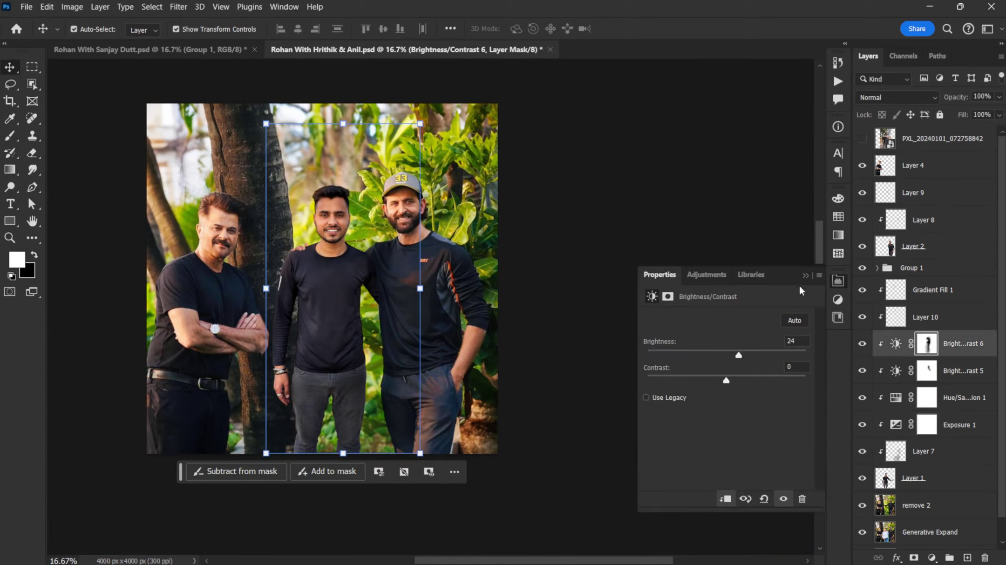
click(669, 237)
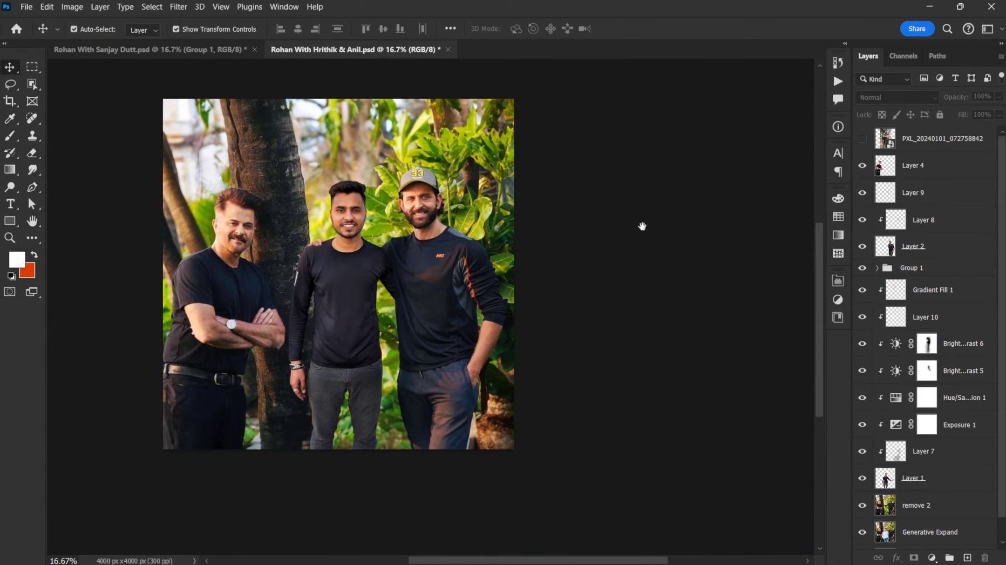
key(ctrl+1)
- Spot-heal blemishes on the middle man's face on Layer 1
click(124, 190)
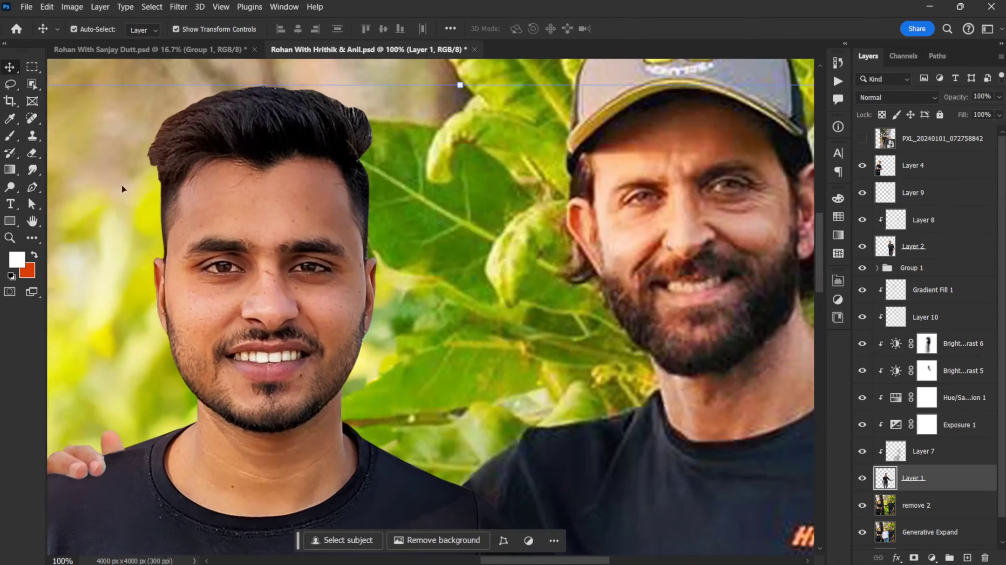
key(j)
scroll(189, 271, up, 1)
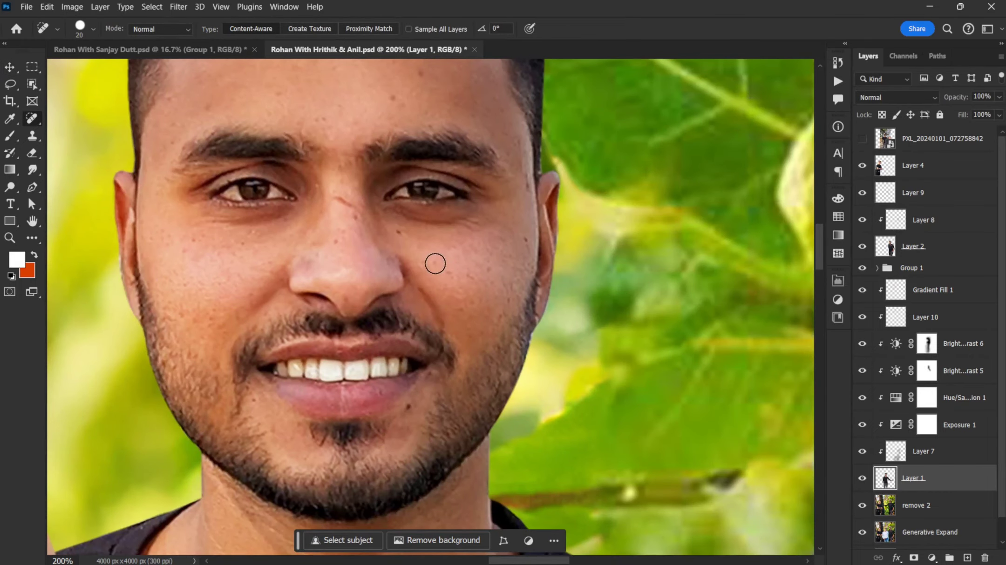
scroll(288, 219, up, 2)
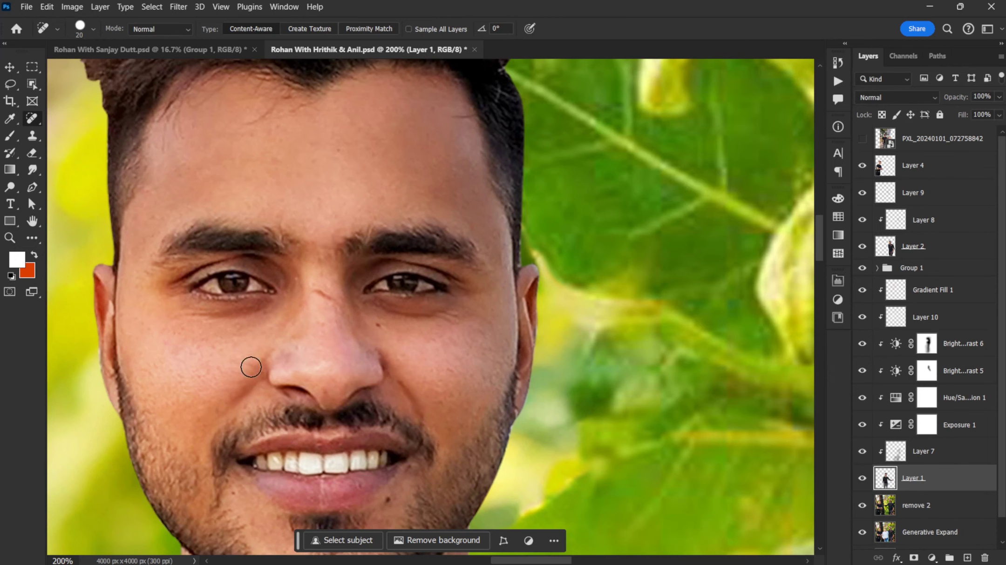
key(ctrl+0)
- Smooth the skin with Camera Raw noise reduction
click(178, 6)
click(200, 89)
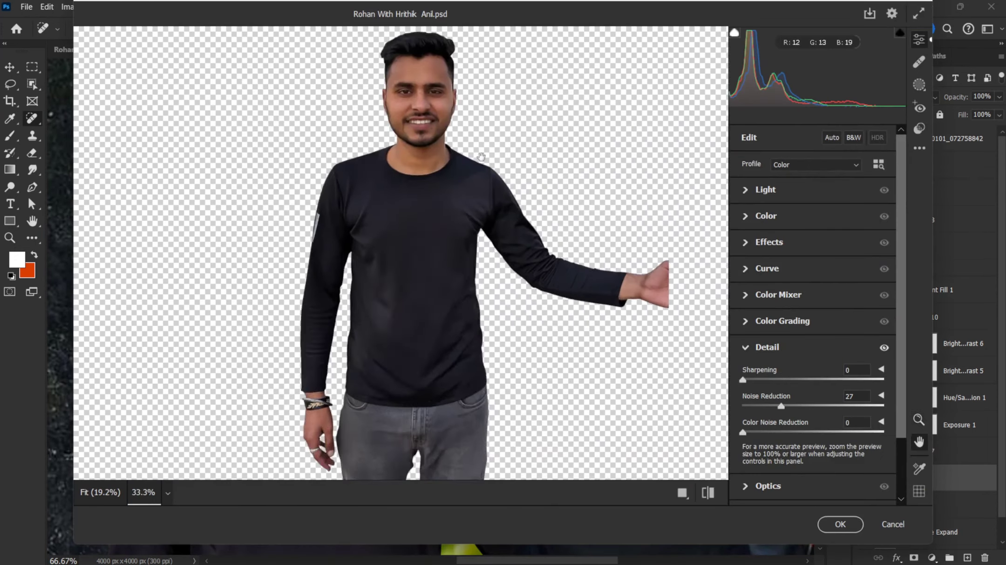
scroll(382, 180, up, 4)
drag(781, 406, 744, 422)
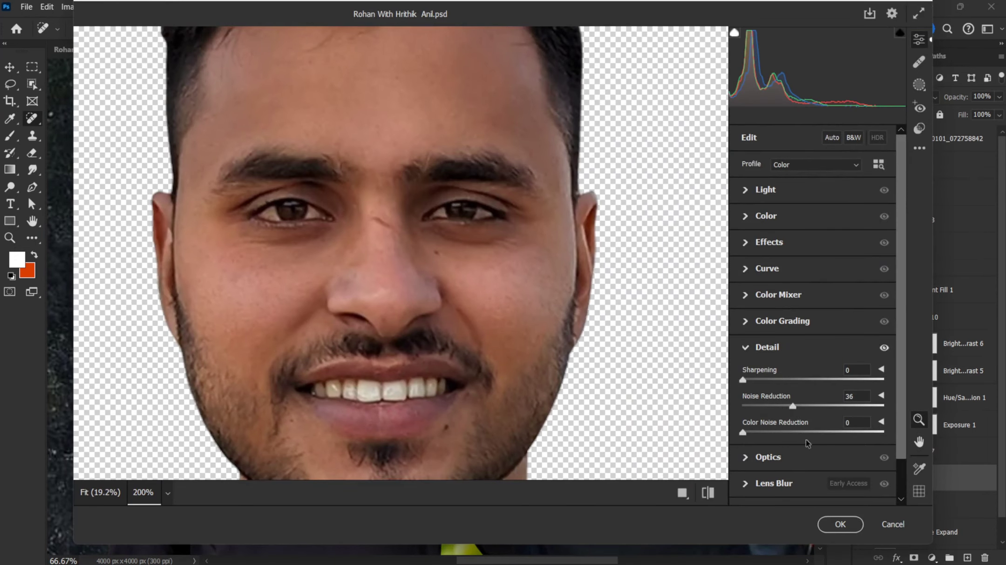
key(Return)
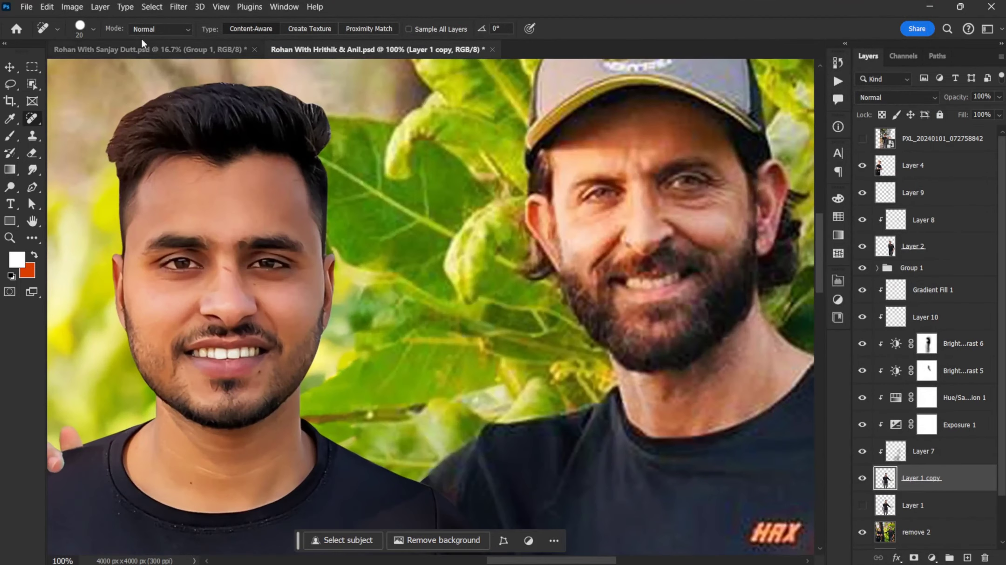
- Apply a Field Blur of 3 to the layer
click(179, 6)
click(359, 175)
double_click(974, 96)
text(3)
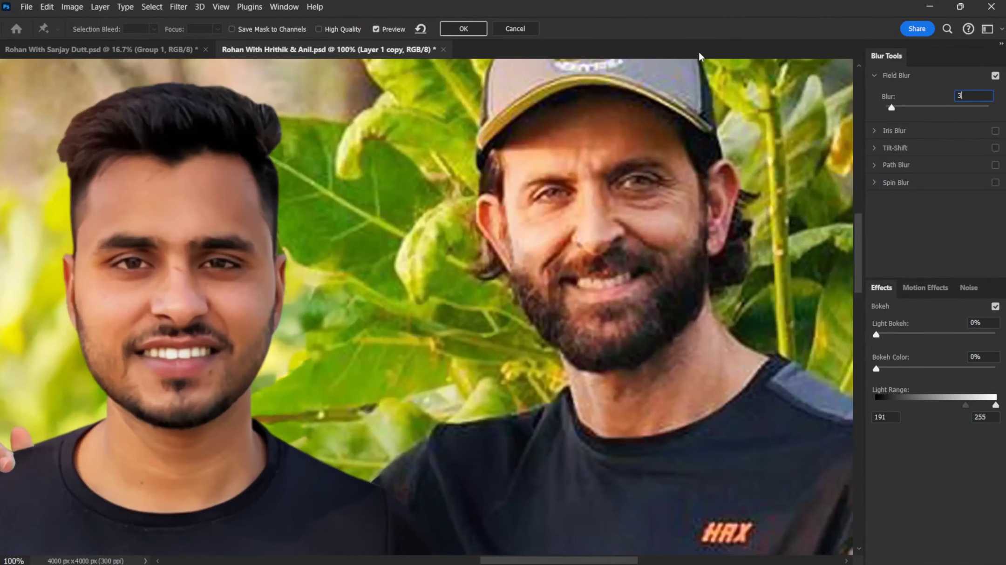
key(Return)
- Raise Camera Raw sharpening to 90 at 100% preview and reveal the Effects panel
click(178, 7)
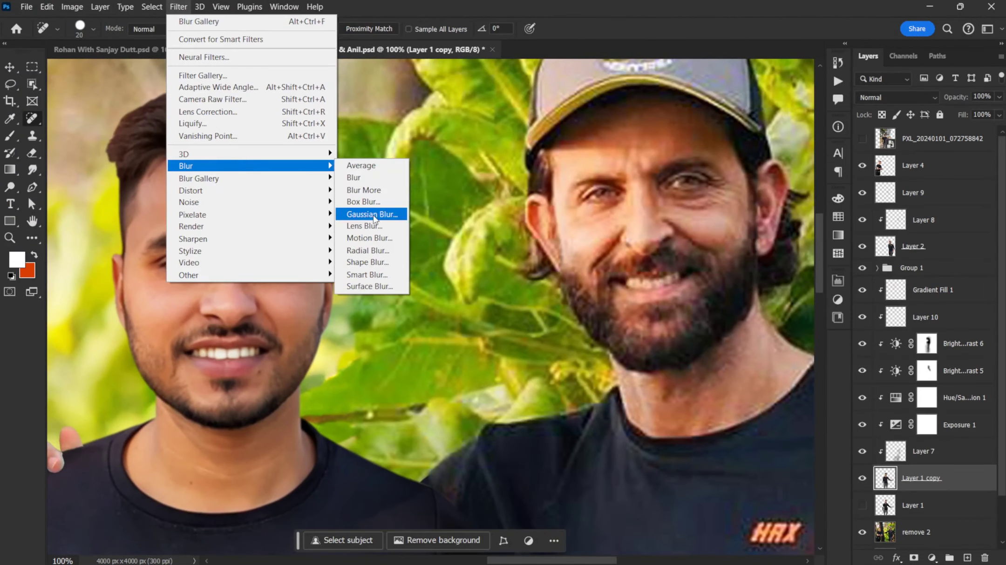
click(210, 100)
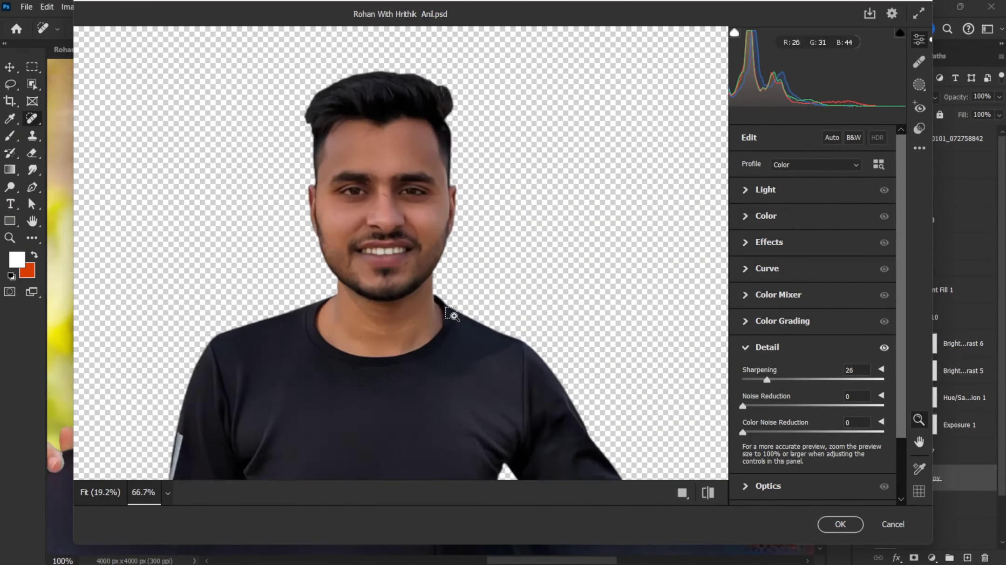
click(452, 314)
drag(766, 380, 826, 380)
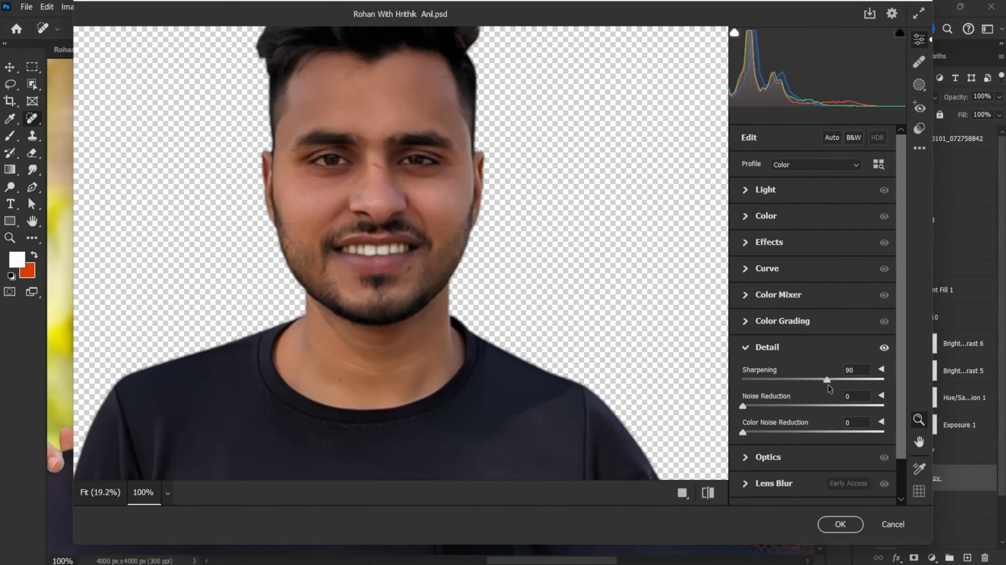
click(769, 243)
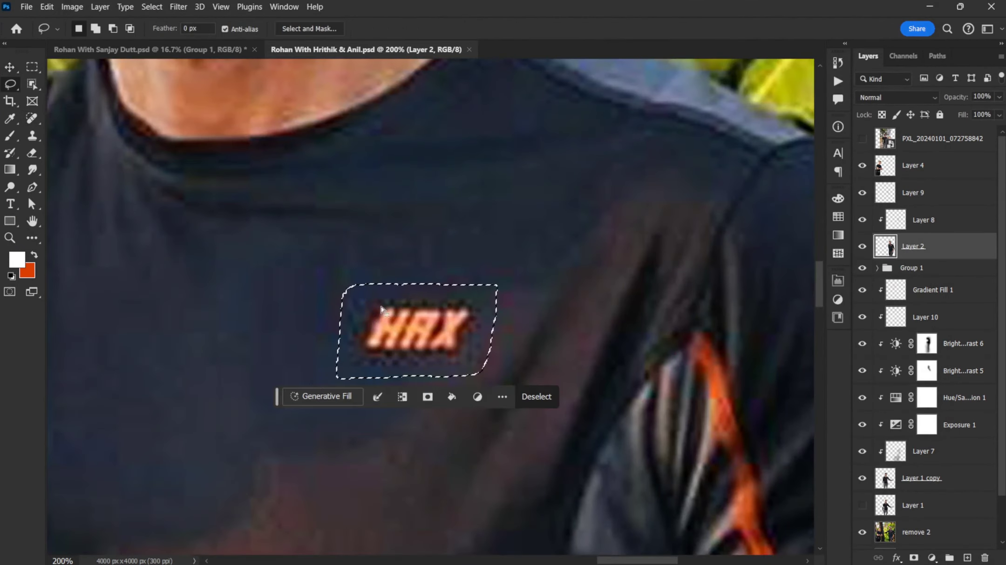
- Content-Aware fill over the HRX logo, then place and shrink the ROHAN YADAV logo on the chest
key(Return)
key(ctrl+d)
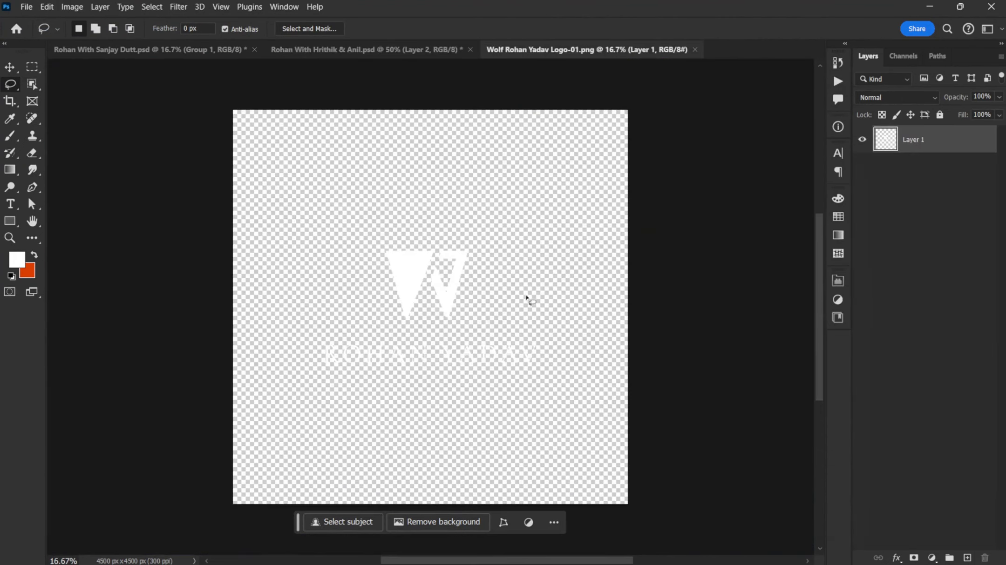
key(v)
drag(526, 298, 368, 50)
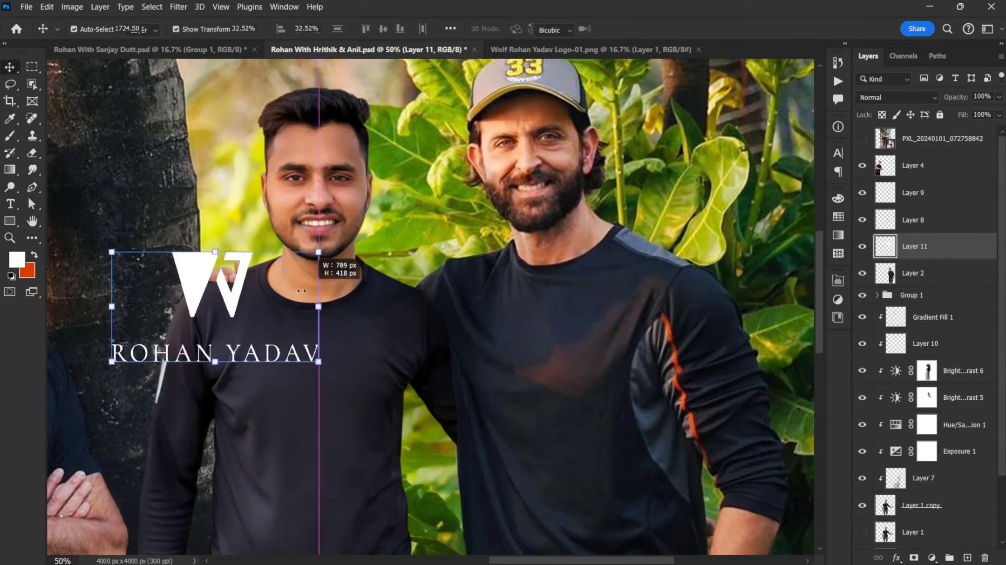
drag(219, 306, 606, 331)
drag(685, 339, 634, 339)
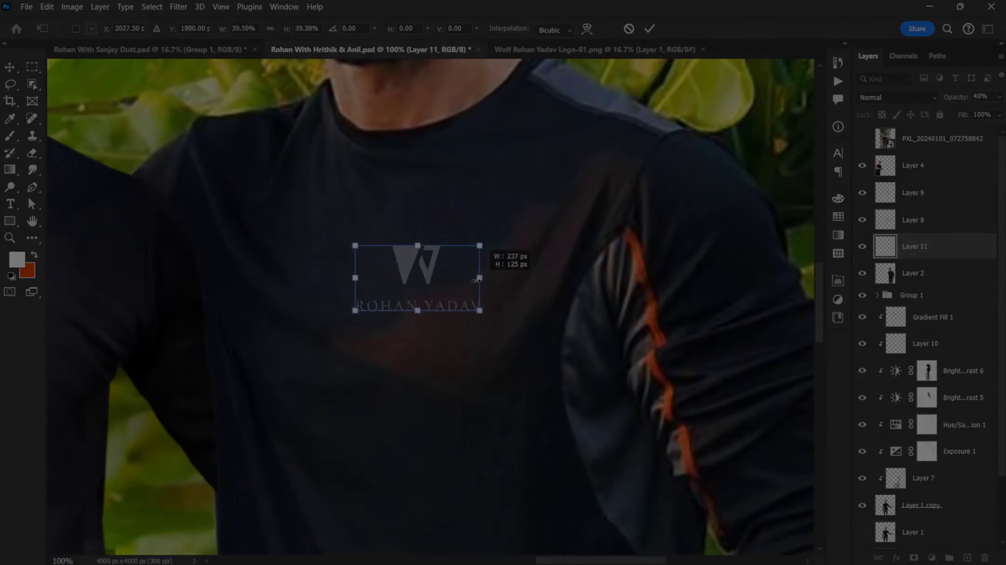